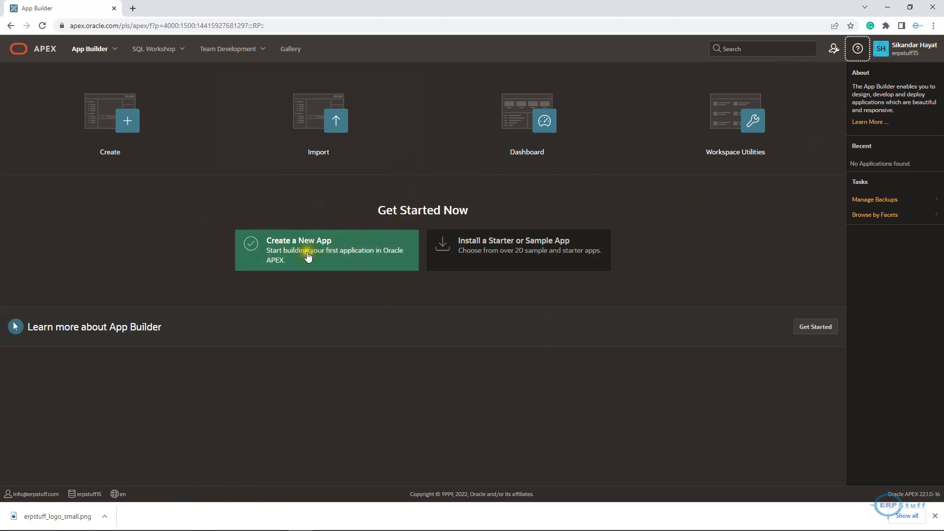
# Step: Open the gallery of starter and sample apps and browse its Starter Apps, Custom Apps and Sample Apps categories
pyautogui.click(500, 256)
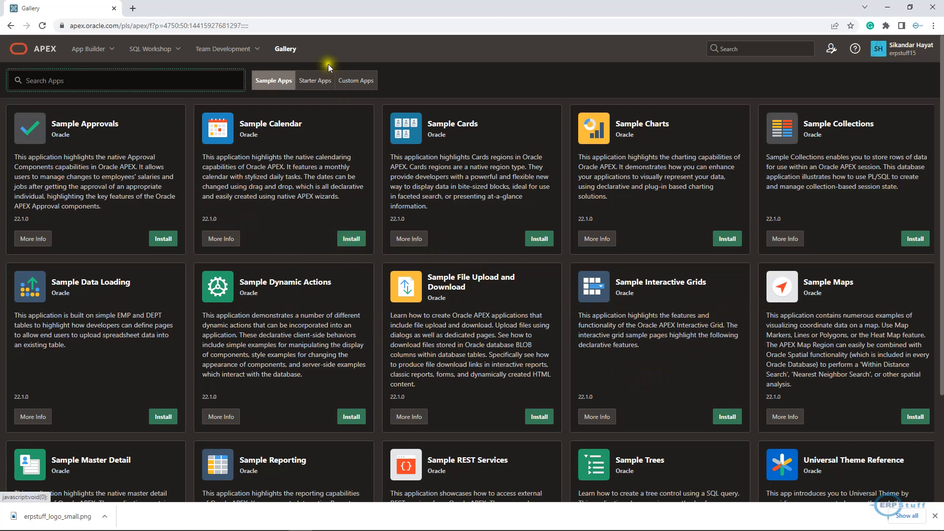
pyautogui.click(317, 82)
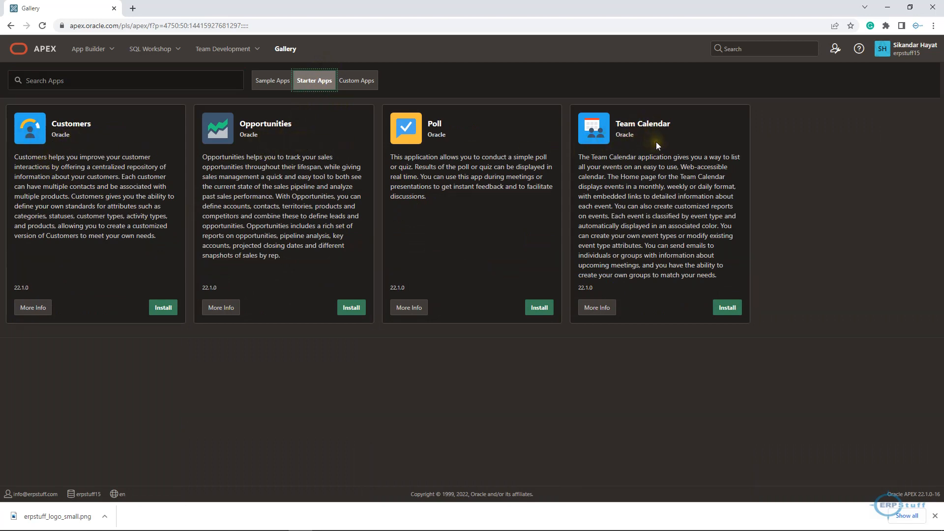
pyautogui.click(357, 79)
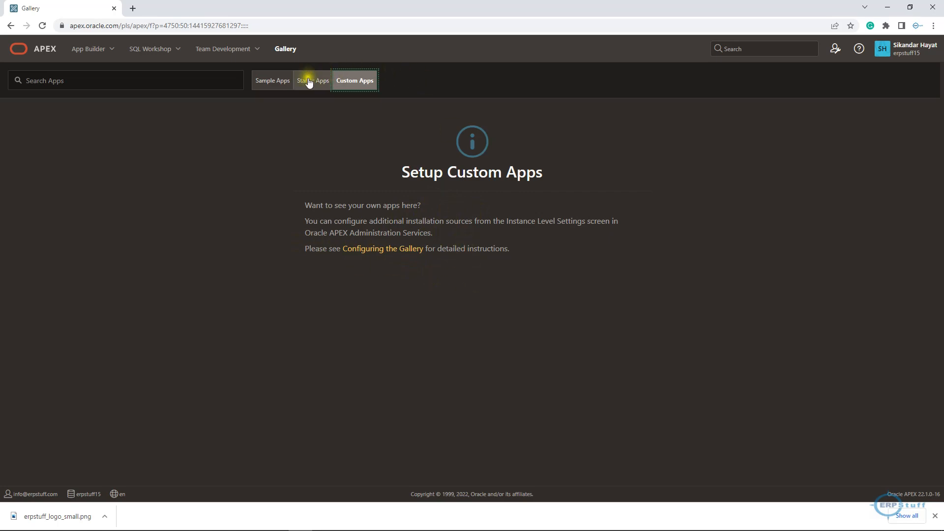
pyautogui.click(278, 84)
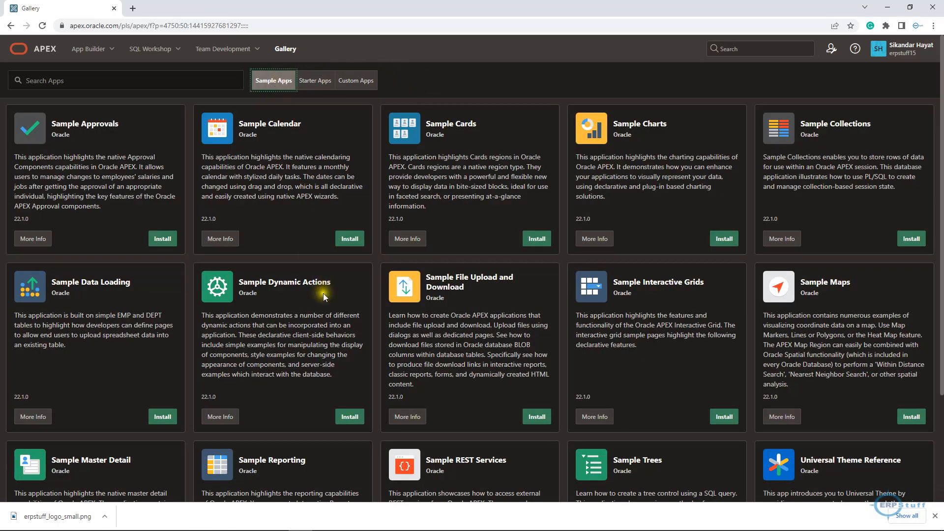
pyautogui.scroll(-3, 333, 313)
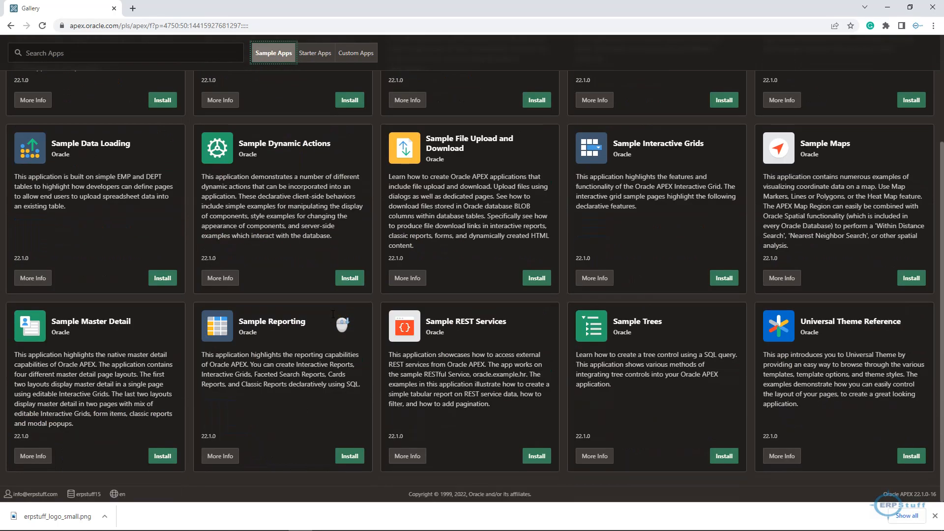
pyautogui.scroll(3, 677, 345)
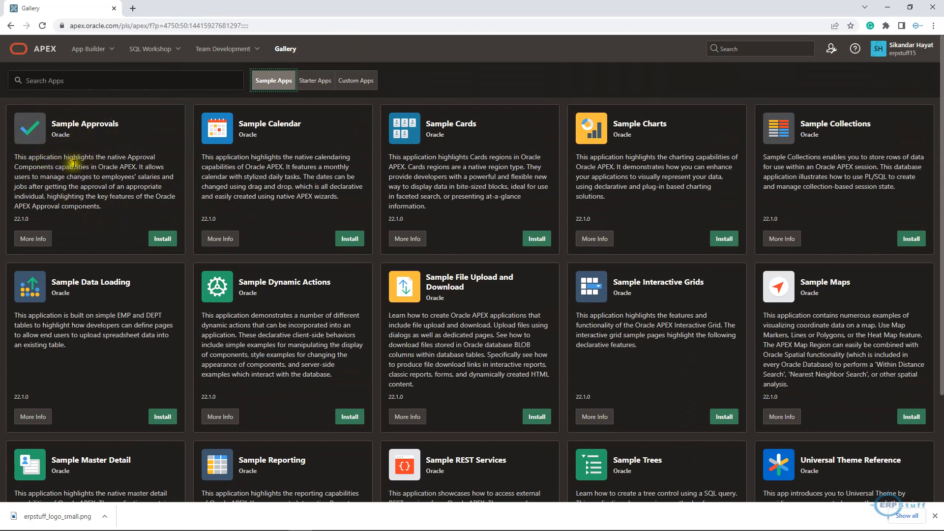
# Step: Install the Sample Approvals app with an auto-assigned application ID and the WKSP_ERPSTUFF15 parsing schema
pyautogui.click(169, 240)
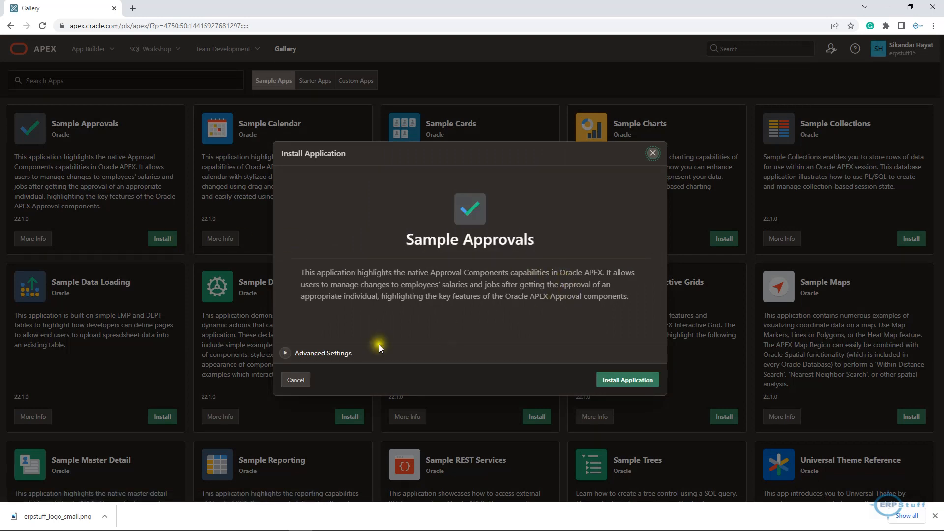
pyautogui.click(297, 354)
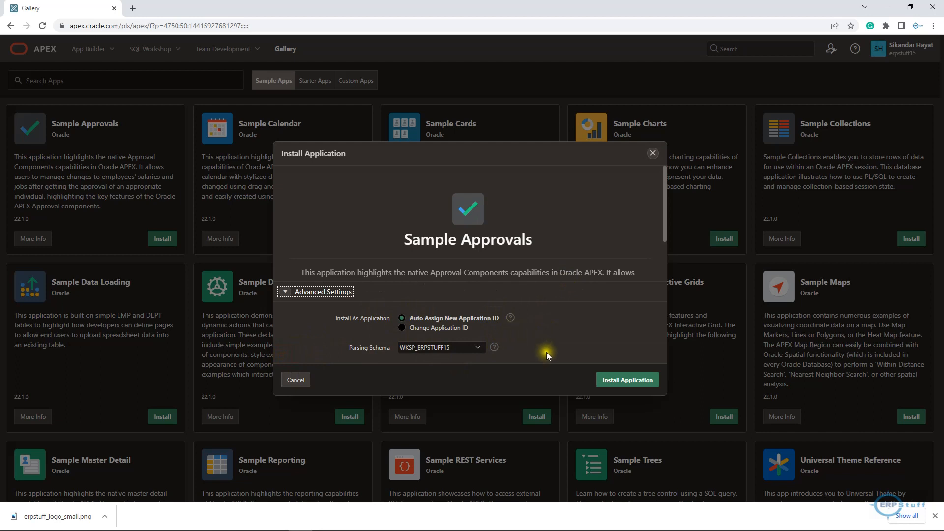
pyautogui.click(627, 380)
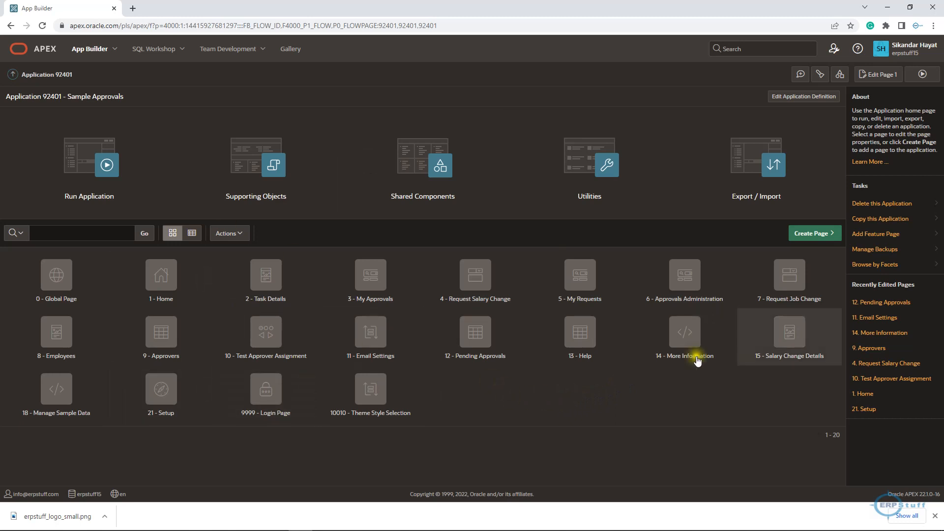
# Step: Run the Sample Approvals app and sign in with the saved workspace account's username and password, with Remember me enabled
pyautogui.click(922, 75)
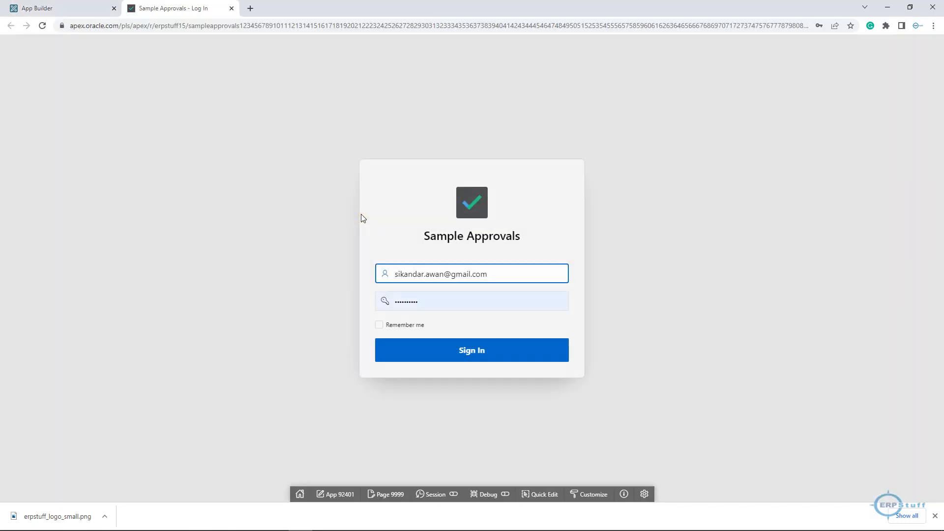
pyautogui.click(495, 276)
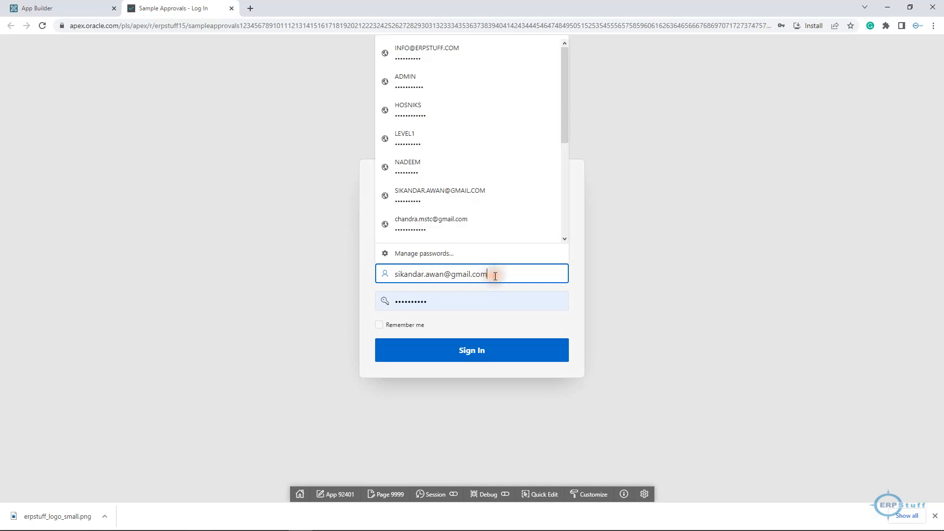
pyautogui.click(401, 43)
pyautogui.click(404, 325)
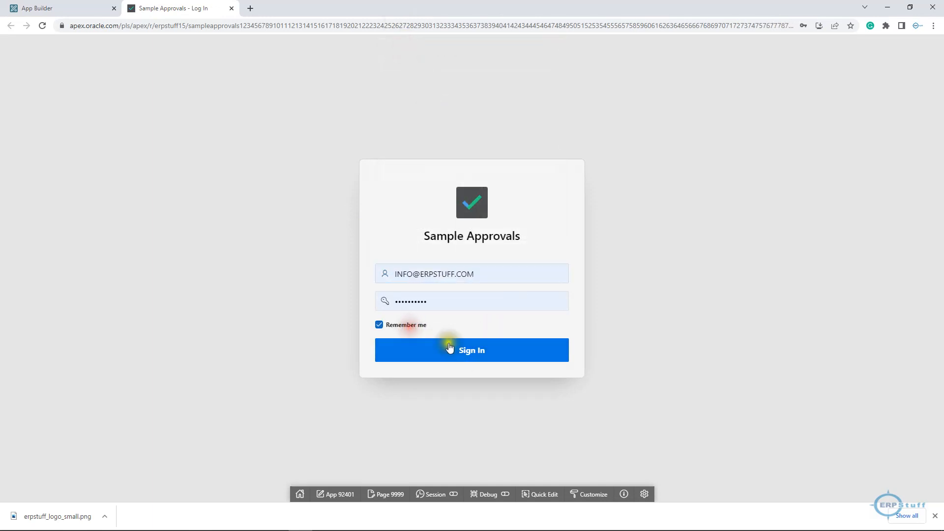
pyautogui.click(452, 348)
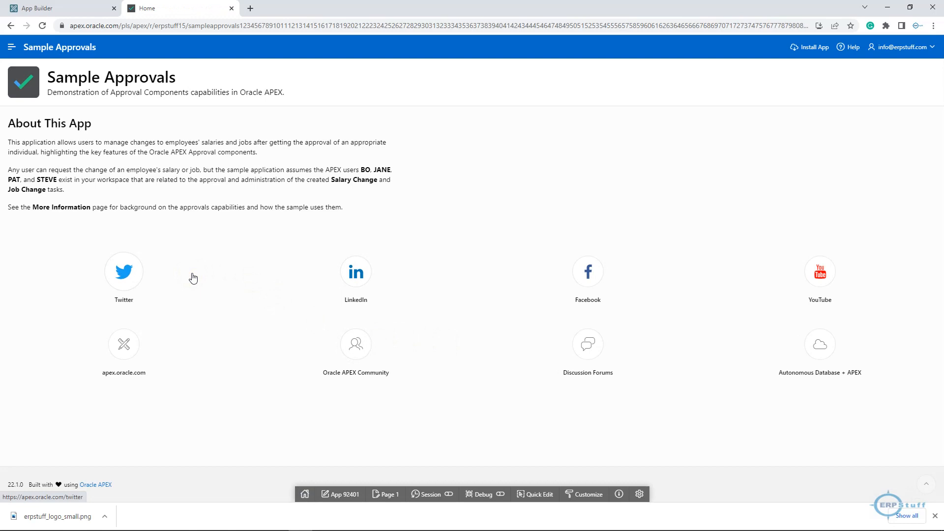
# Step: Expand the app's navigation and highlight the home page text about the workspace users required for Salary Change and Job Change tasks
pyautogui.click(13, 51)
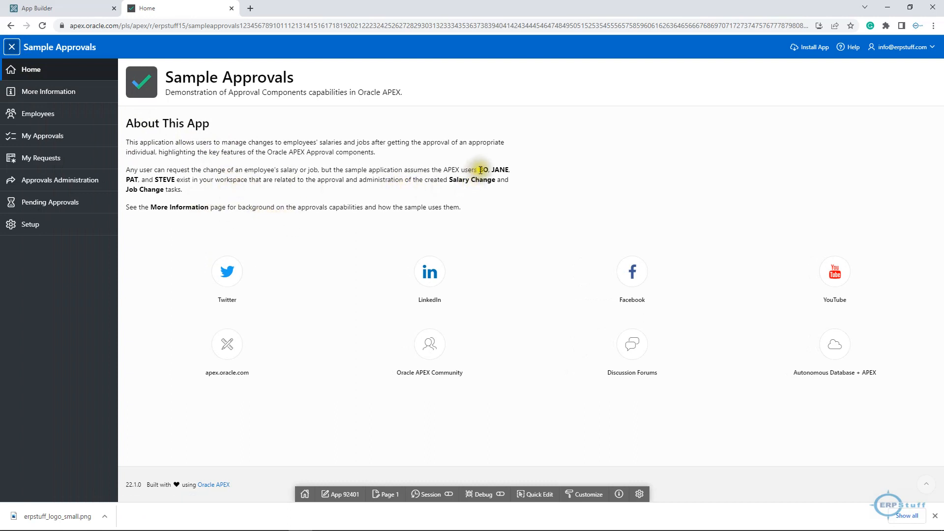
pyautogui.moveTo(481, 170); pyautogui.dragTo(189, 182)
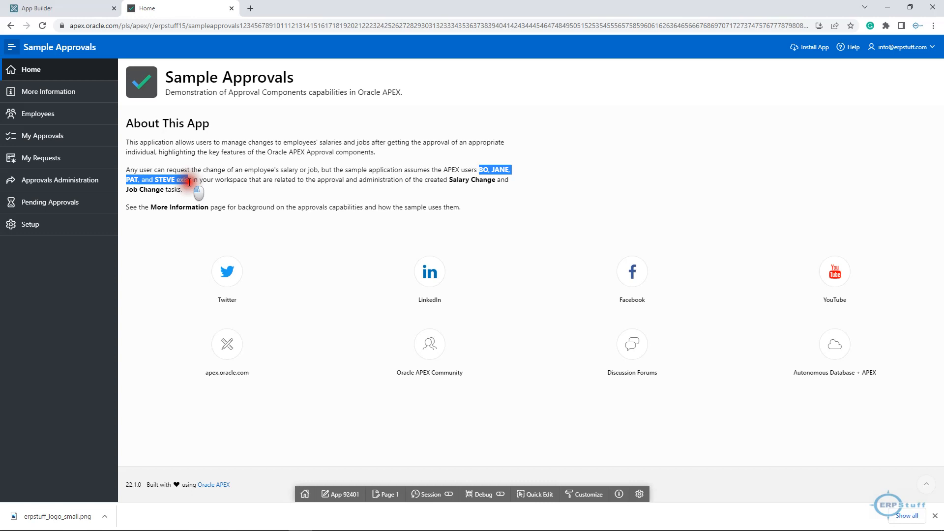
pyautogui.moveTo(189, 182); pyautogui.dragTo(233, 182)
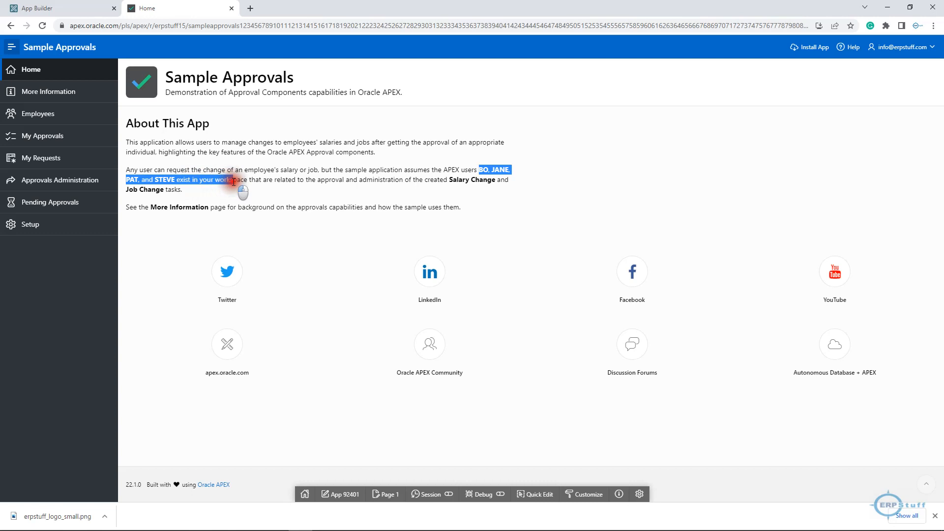
pyautogui.moveTo(233, 182); pyautogui.dragTo(216, 193)
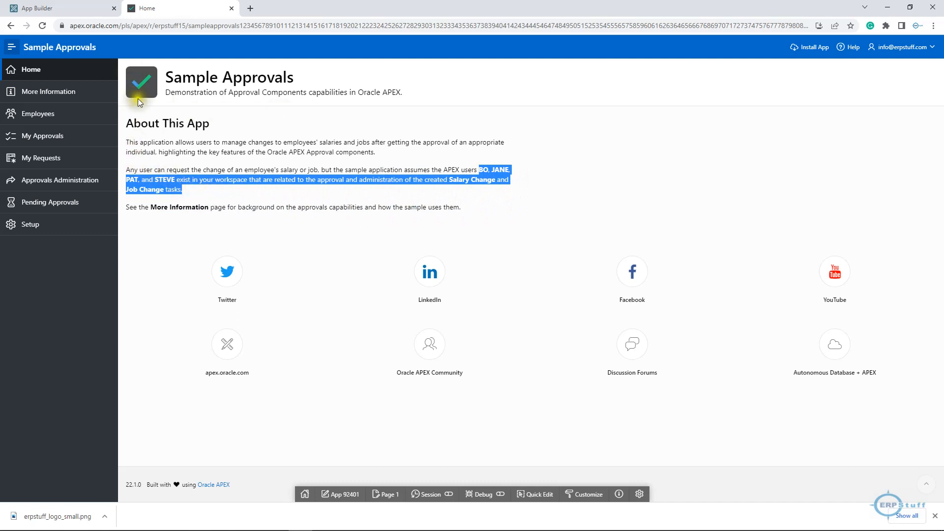
# Step: Open the More Information page and read through the description of the approvals features
pyautogui.click(54, 98)
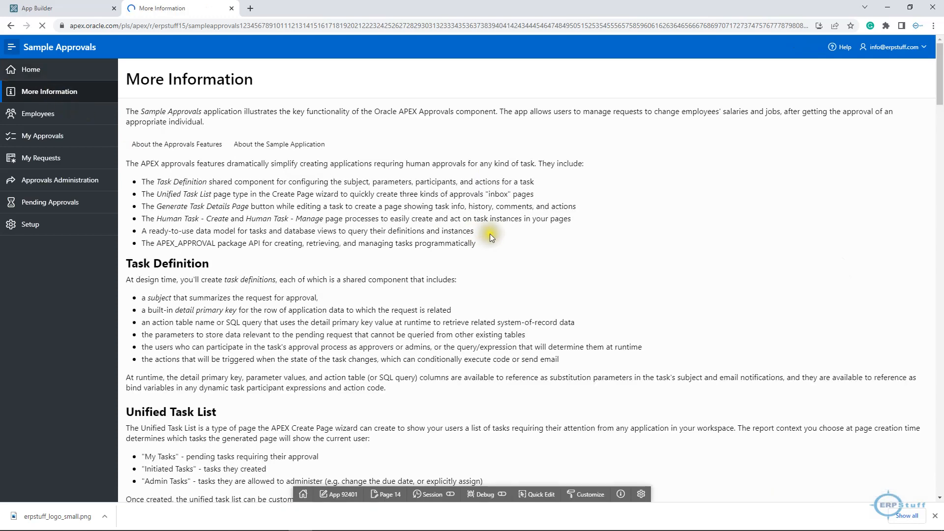
pyautogui.scroll(-8, 457, 397)
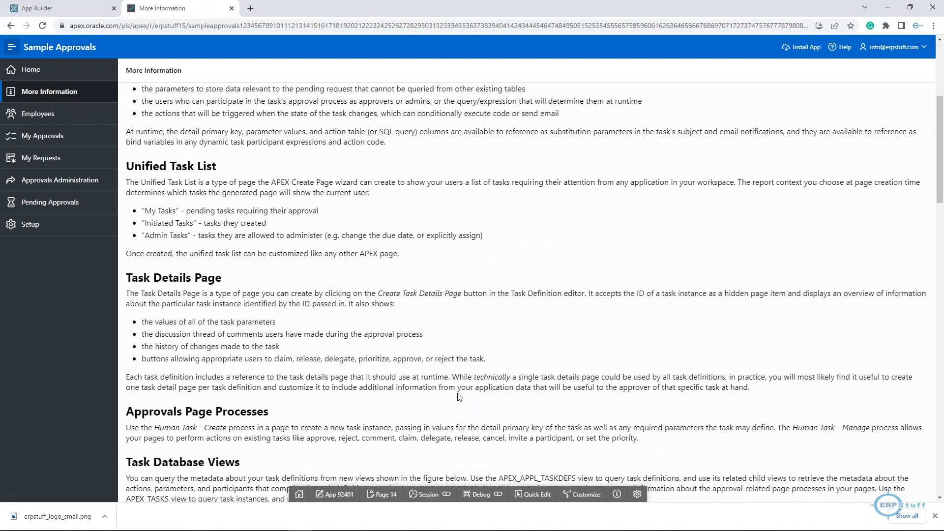
pyautogui.scroll(-4, 457, 396)
pyautogui.scroll(6, 457, 396)
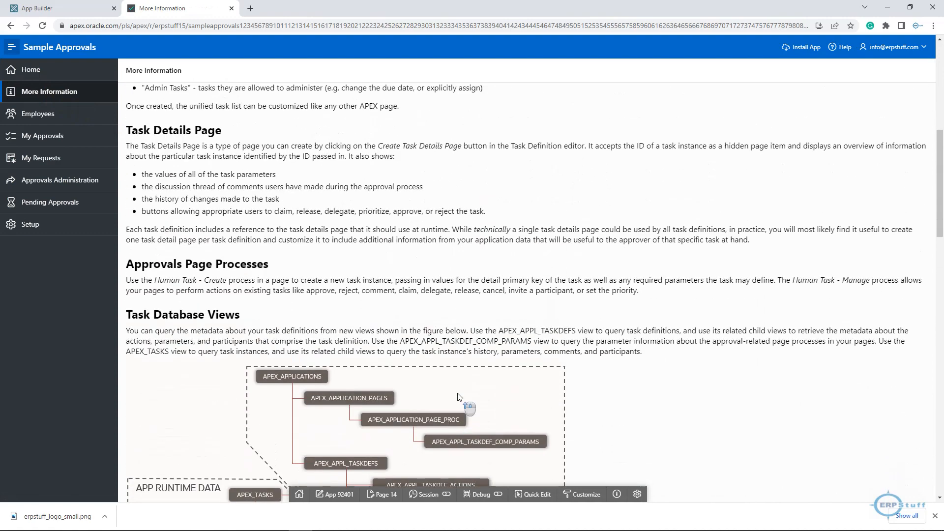
pyautogui.scroll(3, 457, 397)
pyautogui.scroll(1, 459, 396)
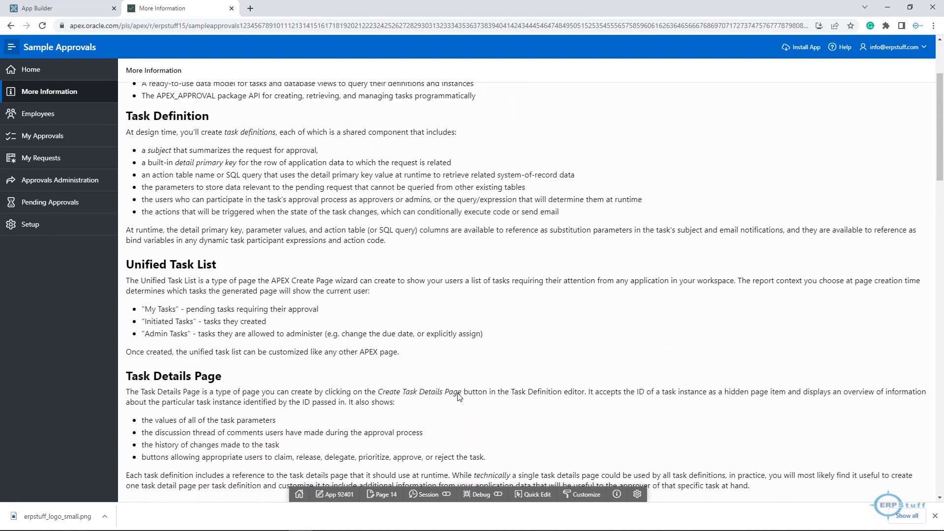
pyautogui.scroll(2, 458, 396)
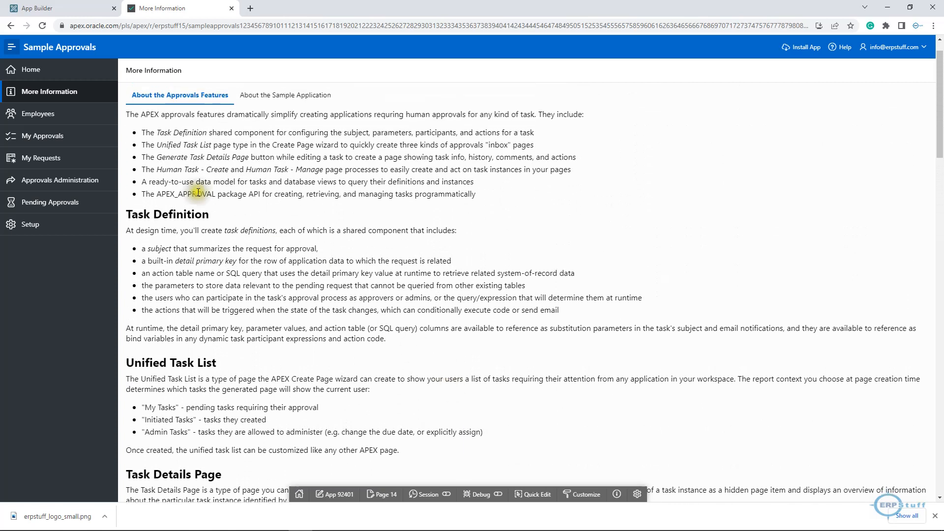
# Step: Read the task definitions and page list under About the Sample Application, highlighting the &APP_ID. parameter
pyautogui.click(278, 97)
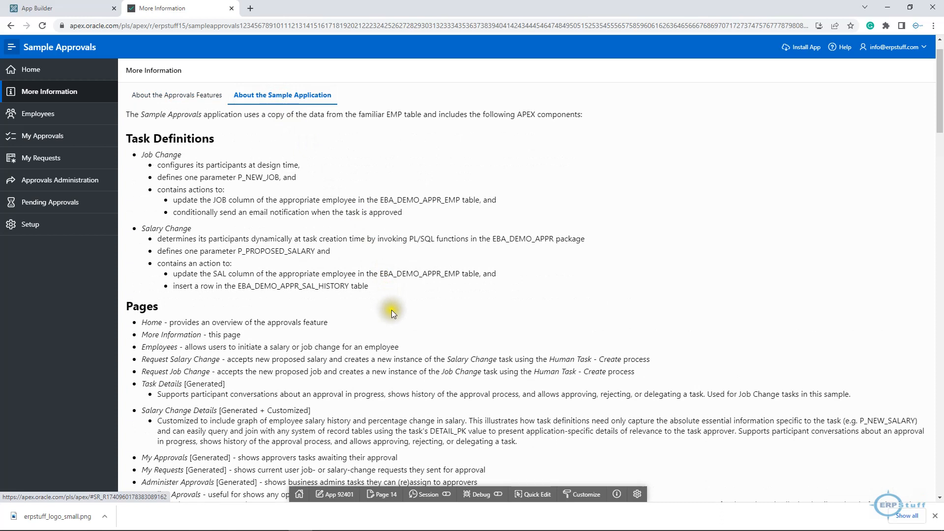
pyautogui.scroll(-1, 392, 314)
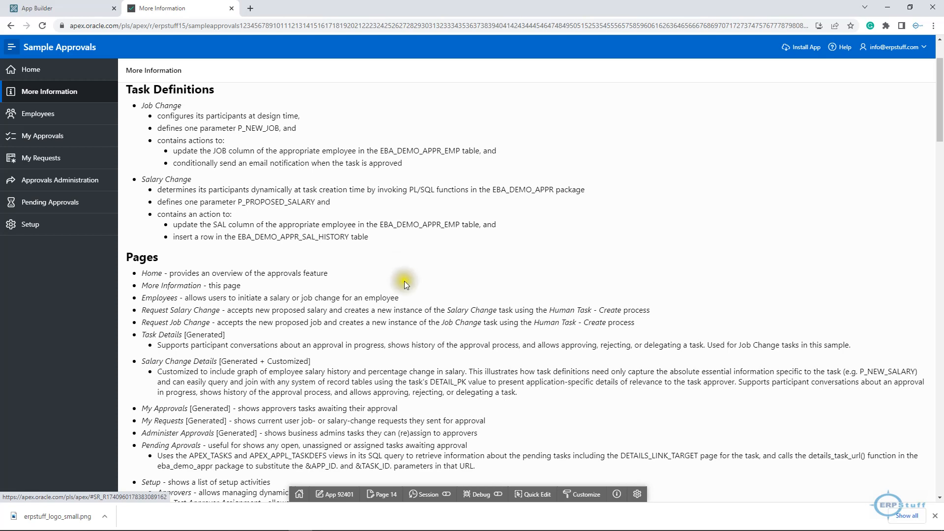
pyautogui.scroll(-4, 406, 292)
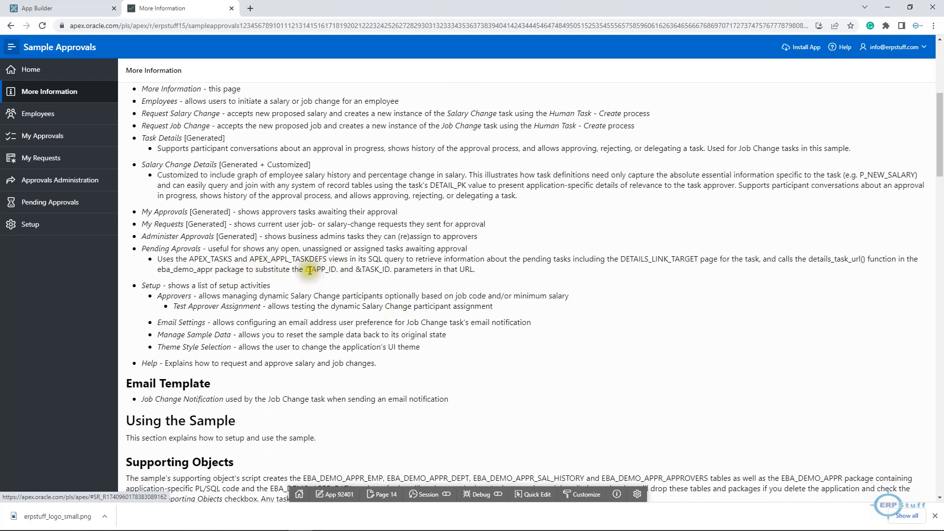
pyautogui.moveTo(306, 270); pyautogui.dragTo(336, 270)
pyautogui.moveTo(341, 269); pyautogui.dragTo(341, 269)
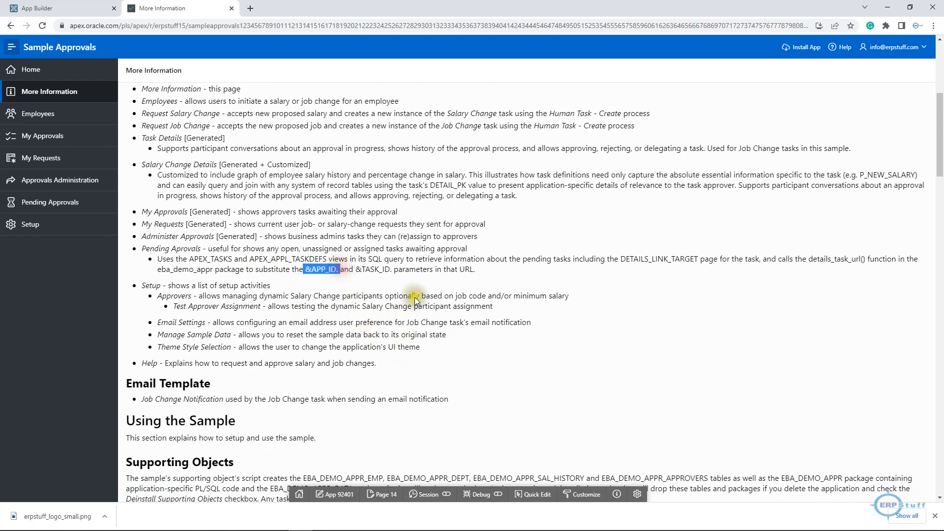
# Step: Review the sample's supporting objects, user accounts and change requests, highlighting the approvers and admins of the Job Change task
pyautogui.scroll(-7, 403, 348)
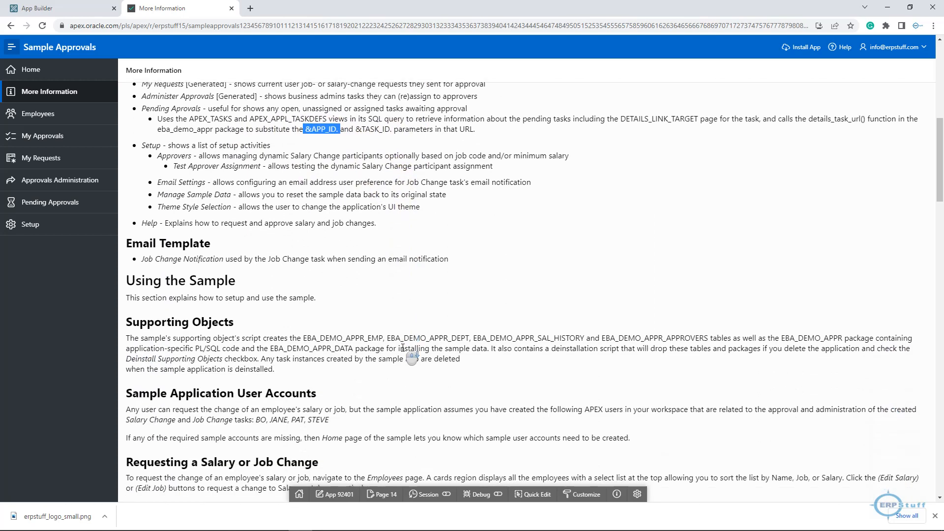
pyautogui.scroll(-4, 403, 348)
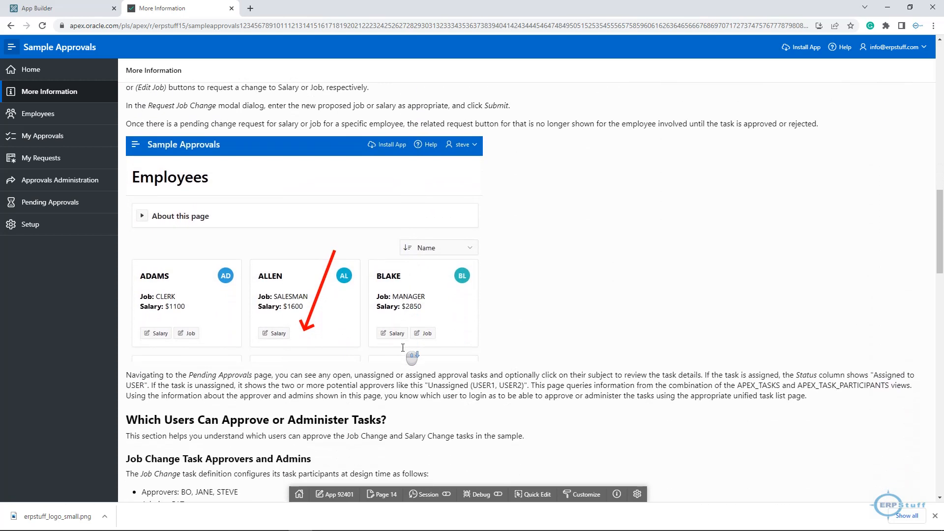
pyautogui.scroll(-3, 403, 348)
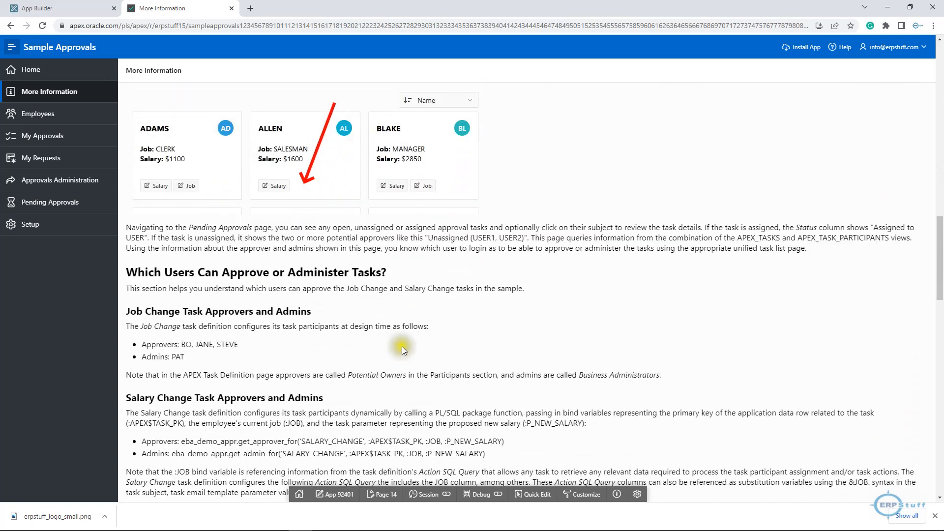
pyautogui.scroll(-4, 403, 349)
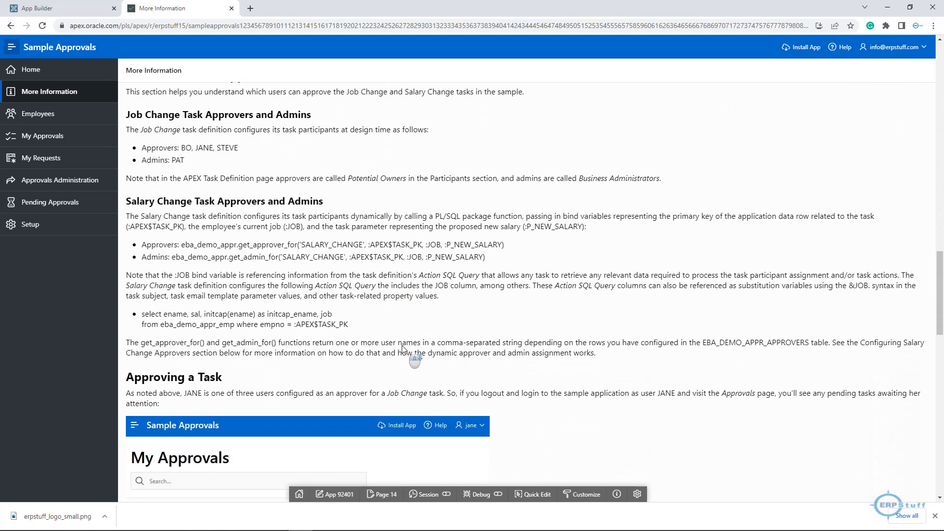
pyautogui.moveTo(171, 146); pyautogui.dragTo(240, 148)
pyautogui.moveTo(147, 159); pyautogui.dragTo(190, 160)
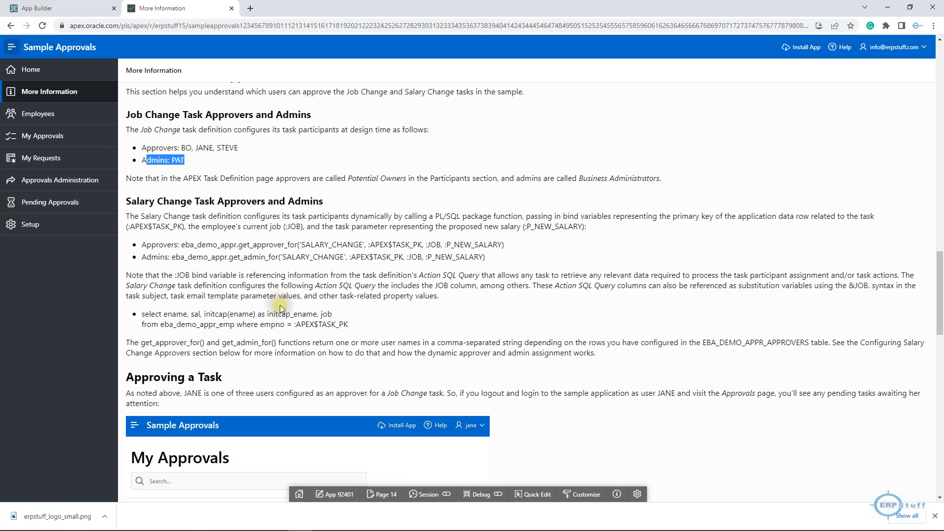
# Step: Read the sections on approving a task, task actions on approval and configuring Salary Change approvers
pyautogui.scroll(-4, 279, 305)
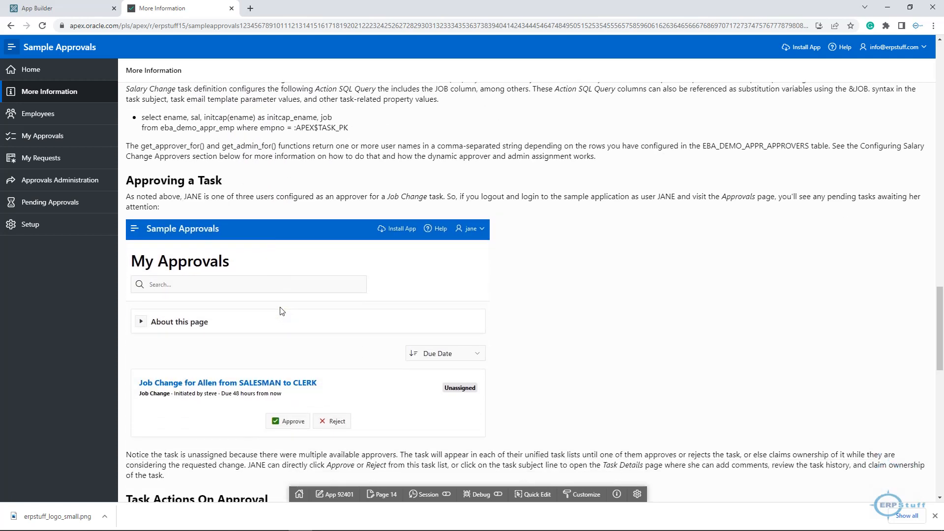
pyautogui.scroll(-2, 282, 311)
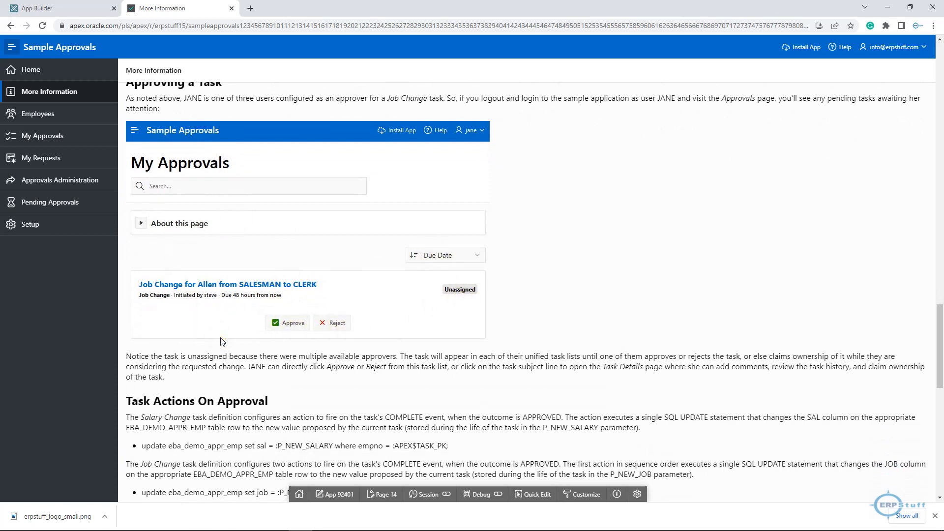
pyautogui.scroll(-5, 223, 341)
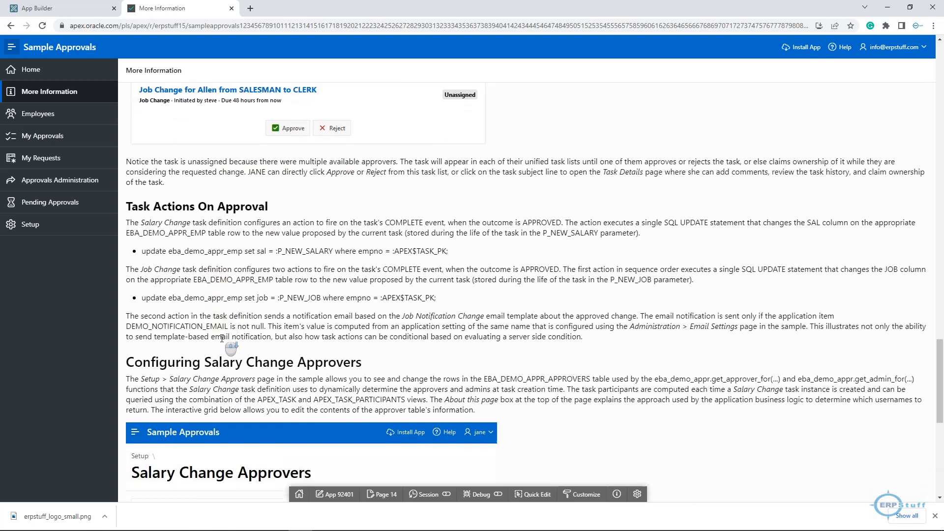
pyautogui.scroll(-6, 222, 338)
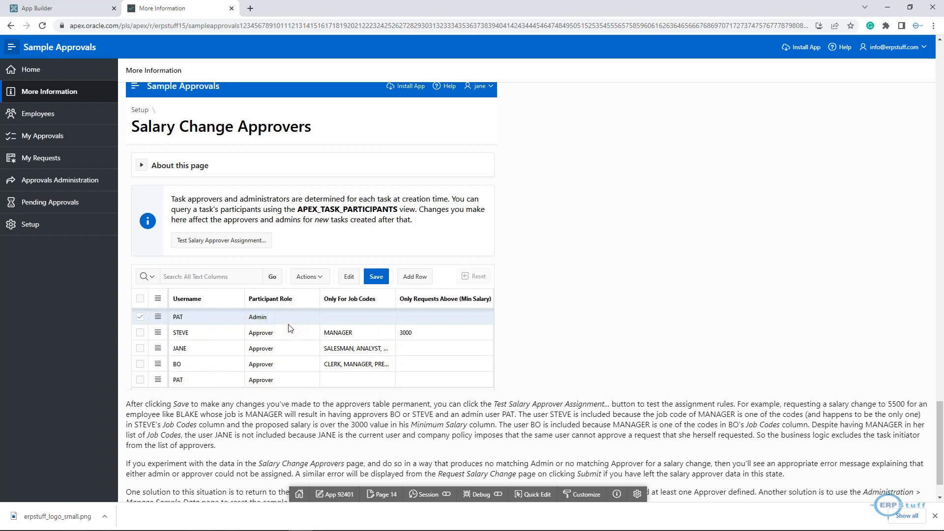
# Step: Finish reading the sample application notes, return to About the Approvals Features, and highlight the APEX_APPROVAL package API bullet
pyautogui.scroll(-1, 295, 368)
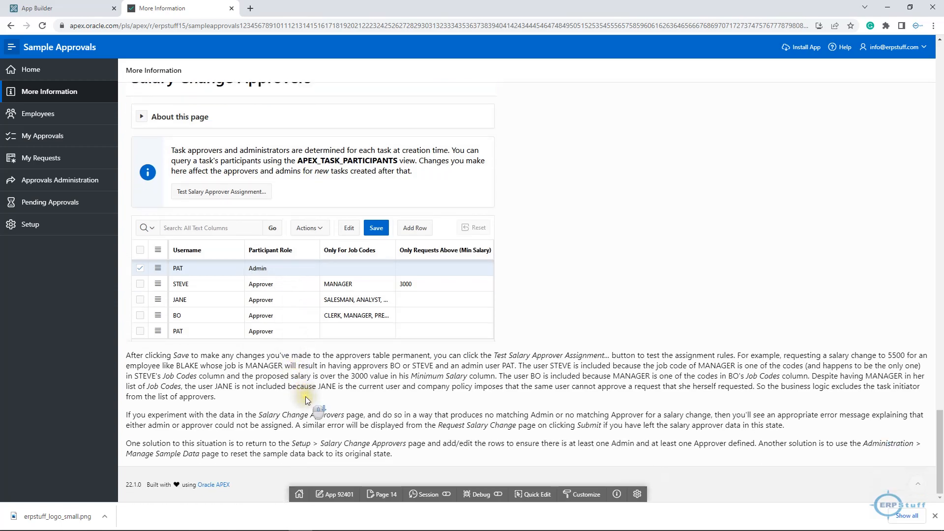
pyautogui.scroll(6, 305, 398)
pyautogui.scroll(11, 305, 400)
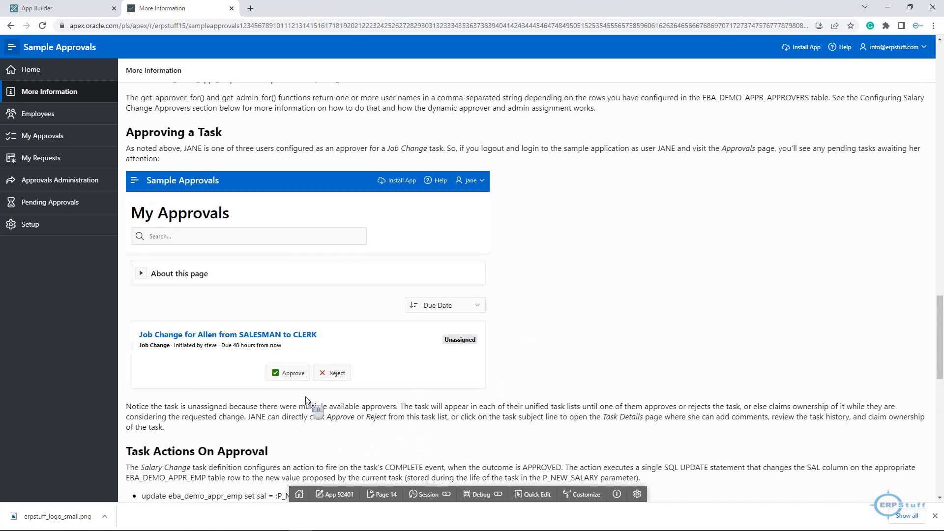
pyautogui.scroll(18, 306, 399)
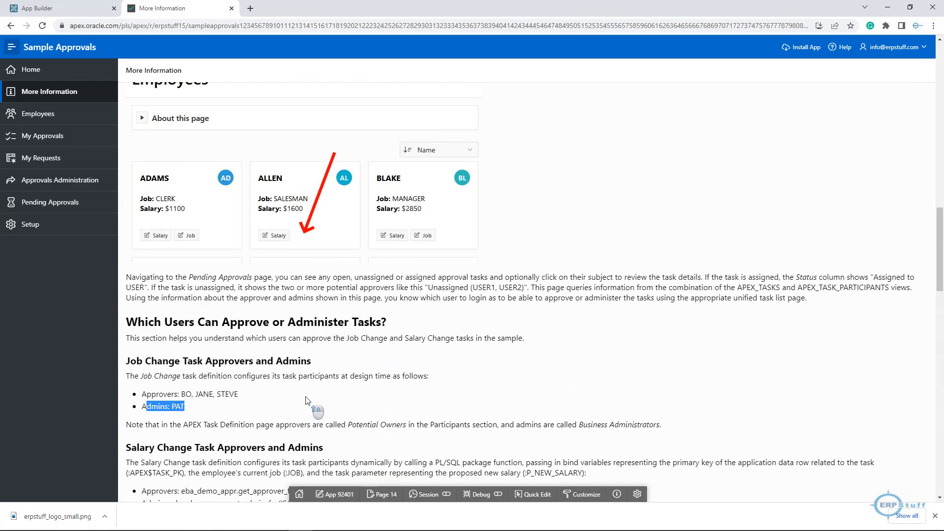
pyautogui.scroll(4, 305, 399)
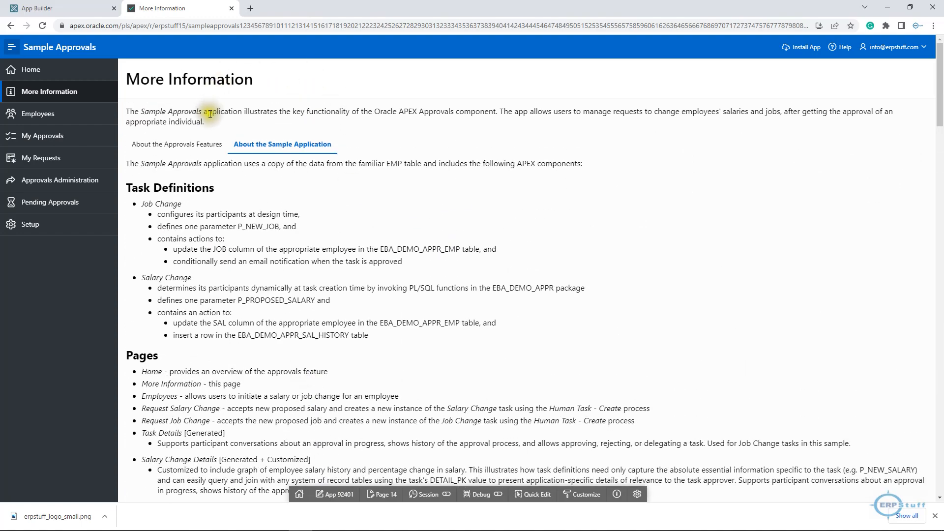
pyautogui.click(176, 147)
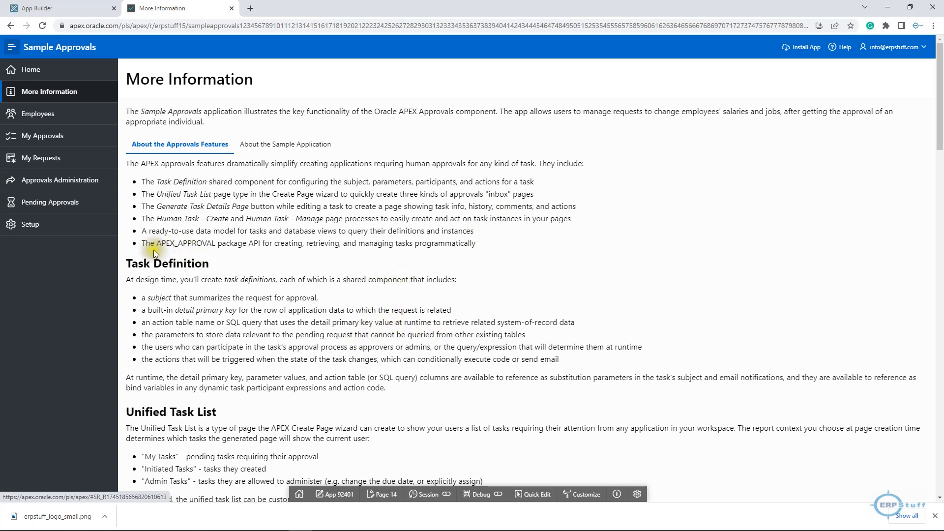
pyautogui.moveTo(155, 243); pyautogui.dragTo(488, 243)
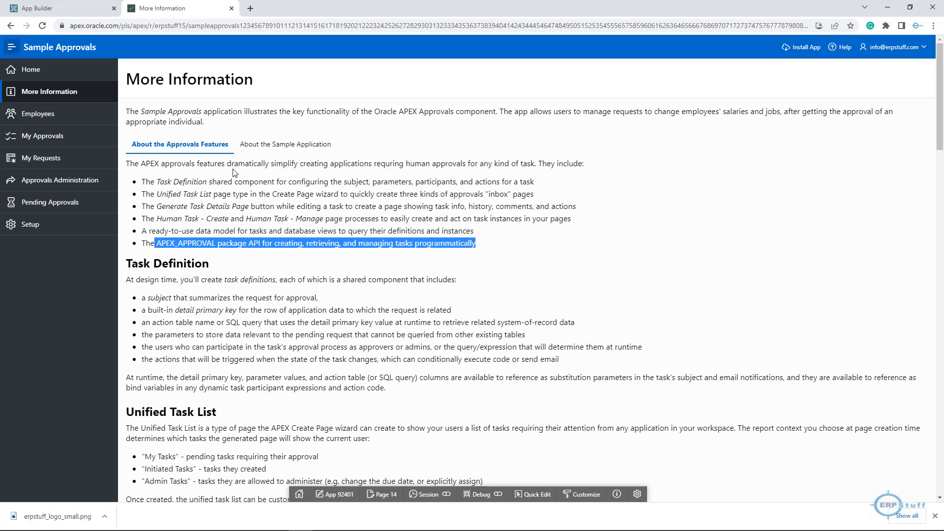
# Step: Open the Employees page and examine the first employee card's salary and job change options, highlighting the salary amount
pyautogui.click(42, 116)
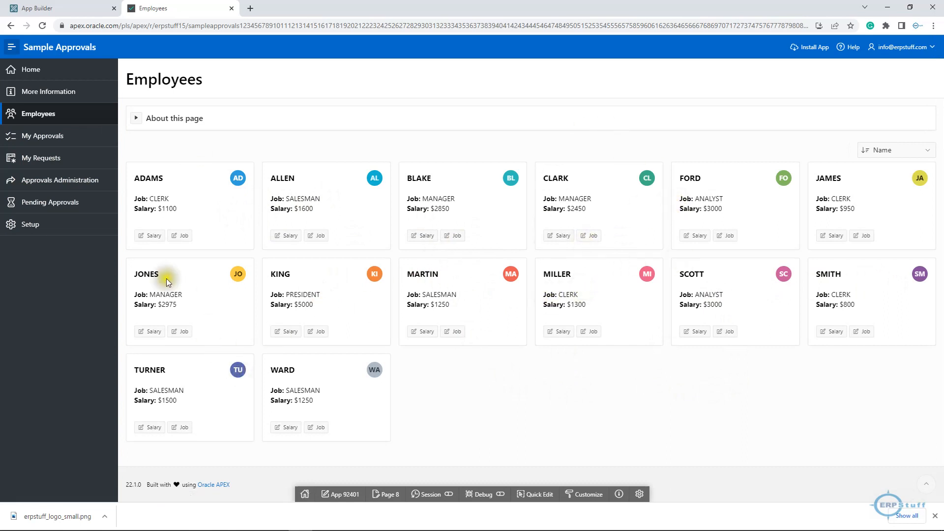
pyautogui.click(150, 239)
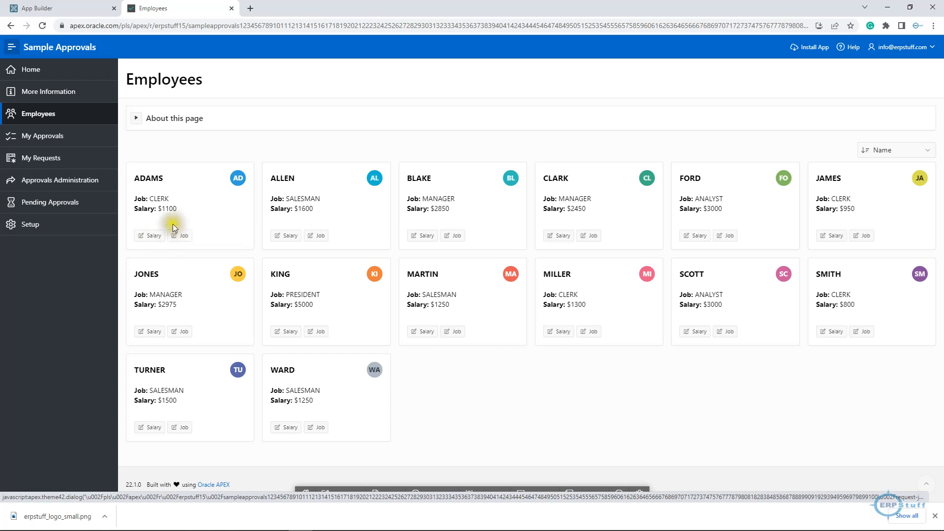
pyautogui.click(163, 210)
pyautogui.moveTo(163, 210)
pyautogui.mouseDown()
pyautogui.moveTo(176, 213)
pyautogui.moveTo(167, 216)
pyautogui.mouseUp()
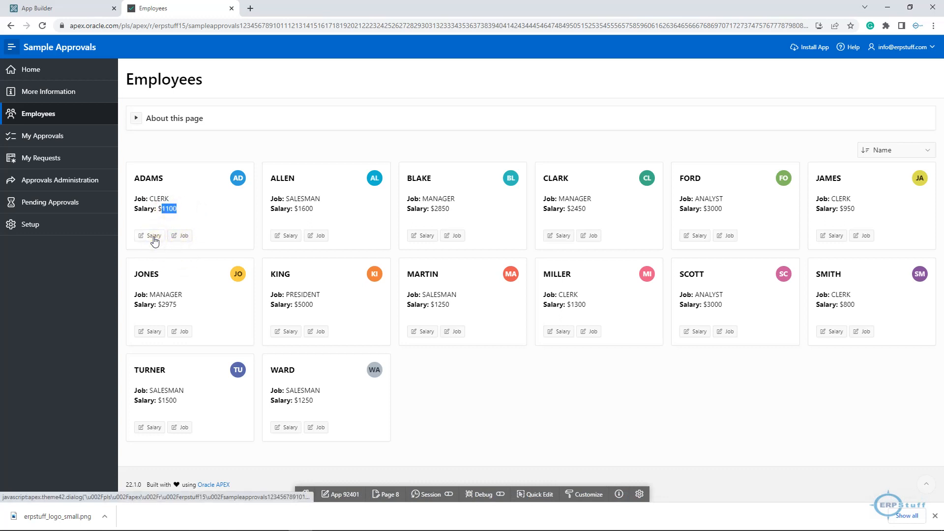
# Step: Look over the My Approvals and My Requests task lists
pyautogui.click(61, 142)
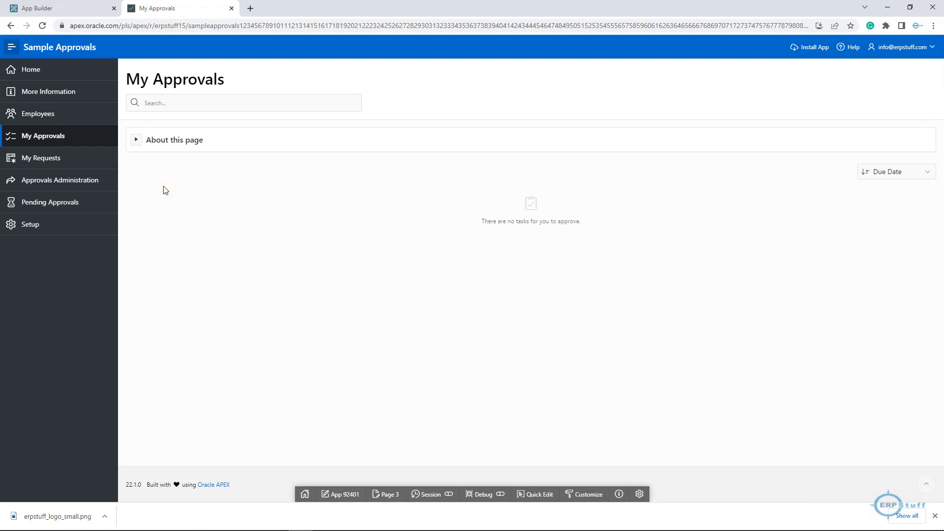
pyautogui.click(43, 159)
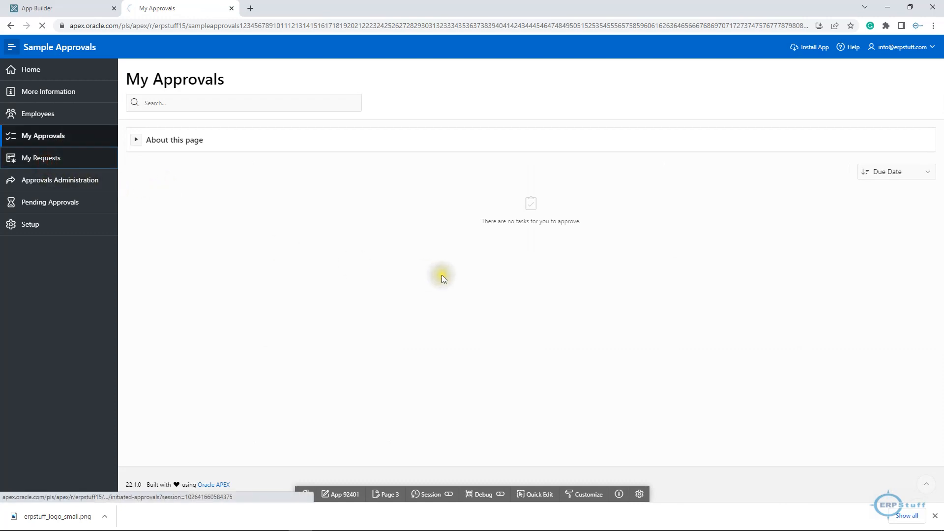
pyautogui.click(55, 140)
pyautogui.click(41, 164)
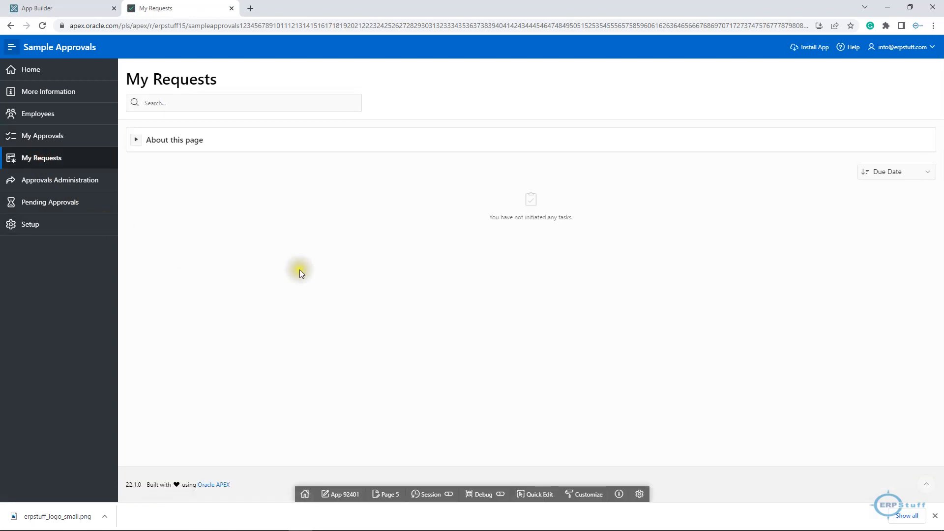
# Step: Review the Approvals Administration and Pending Approvals pages, reading the About this page description of Pending Approvals
pyautogui.click(62, 180)
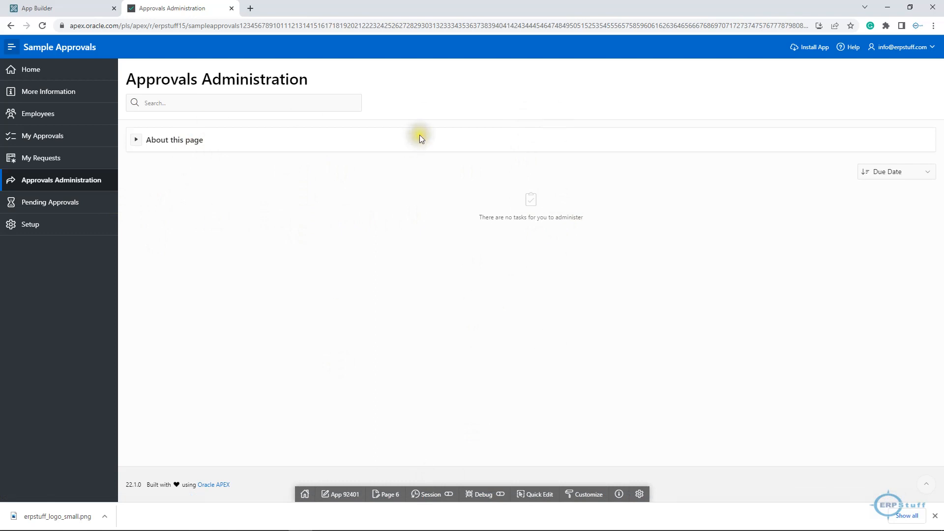
pyautogui.click(408, 284)
pyautogui.click(67, 205)
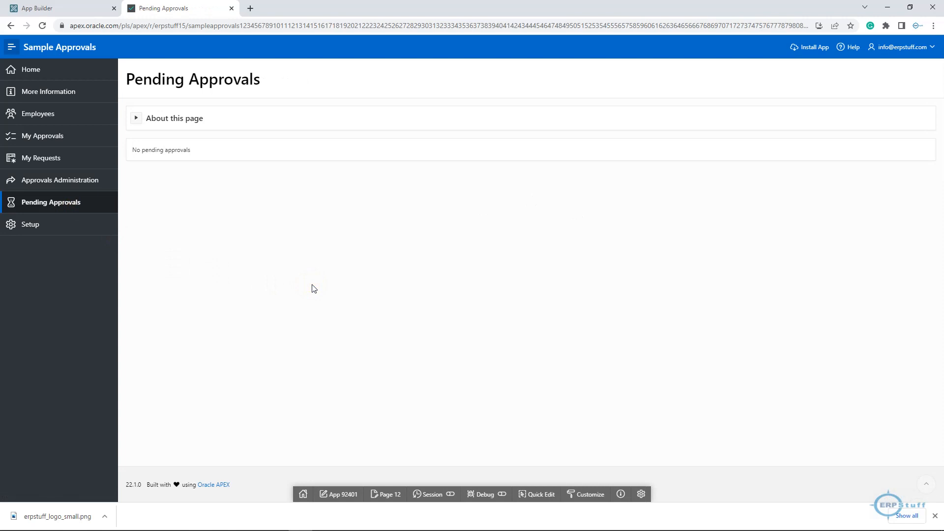
pyautogui.click(136, 120)
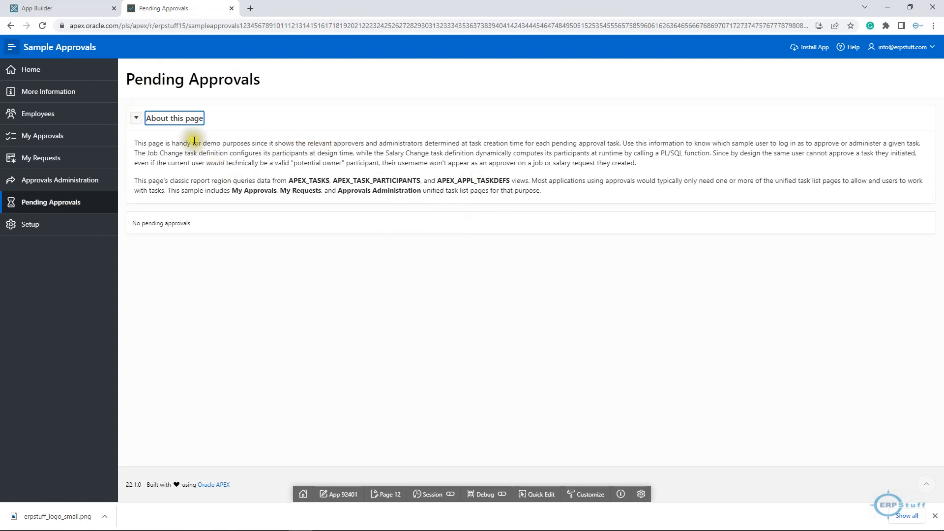
pyautogui.click(137, 119)
# Step: Reset the sample data through Manage Sample Data in the application's Setup
pyautogui.click(26, 227)
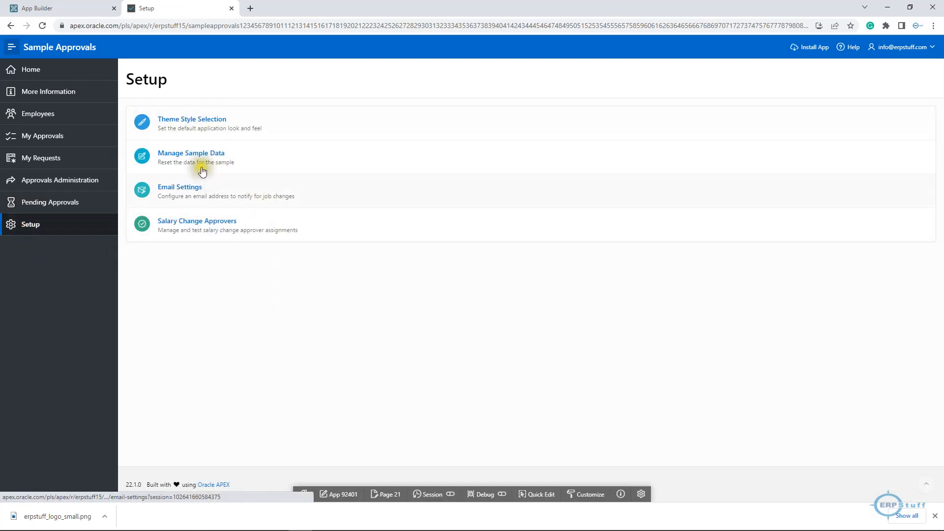
pyautogui.click(193, 154)
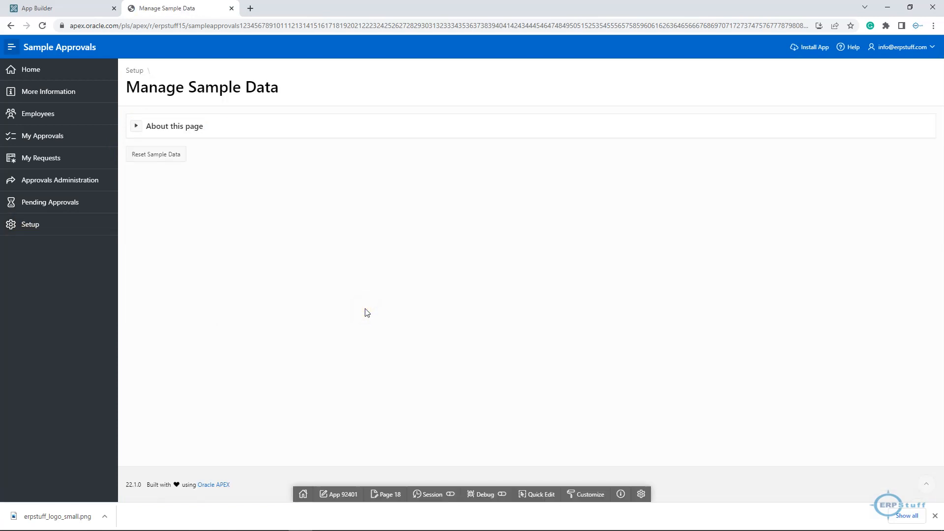
pyautogui.click(169, 156)
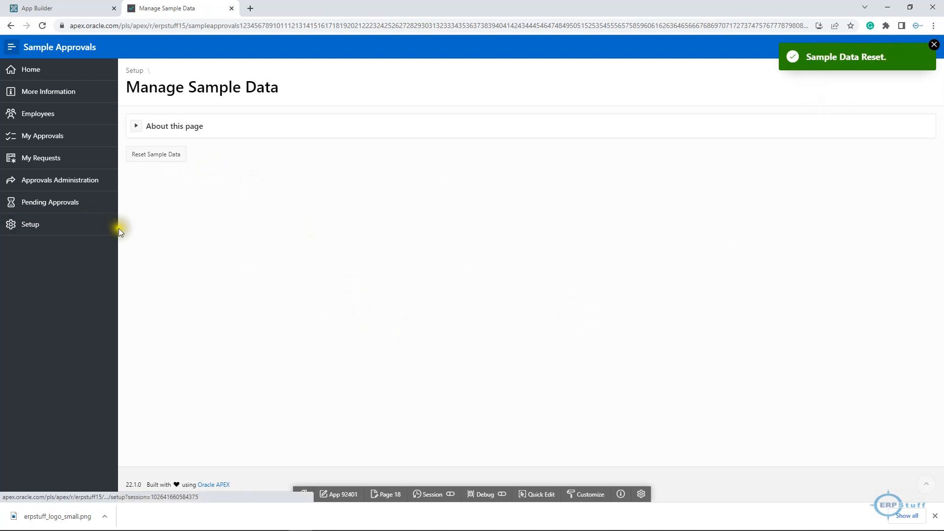
# Step: Open Salary Change Approvers in Setup and review the participant roles, job codes and minimum salaries
pyautogui.click(44, 229)
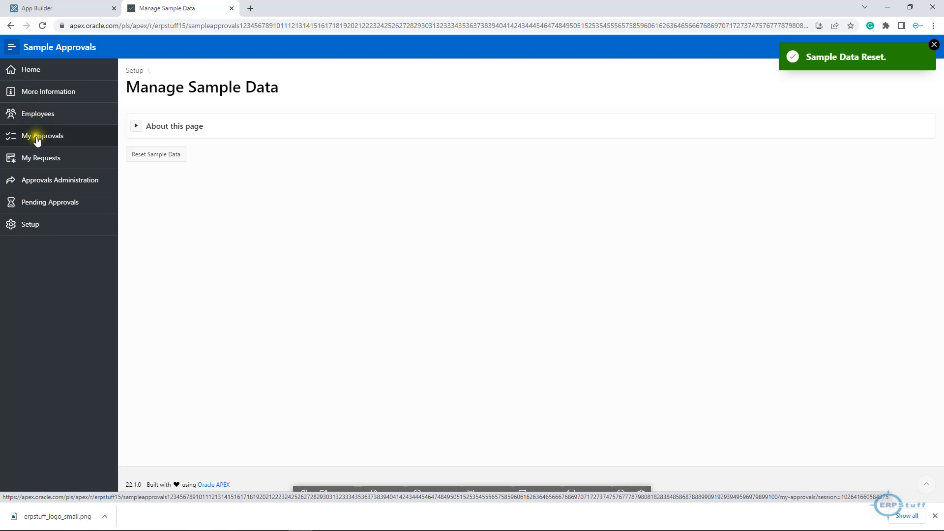
pyautogui.click(29, 229)
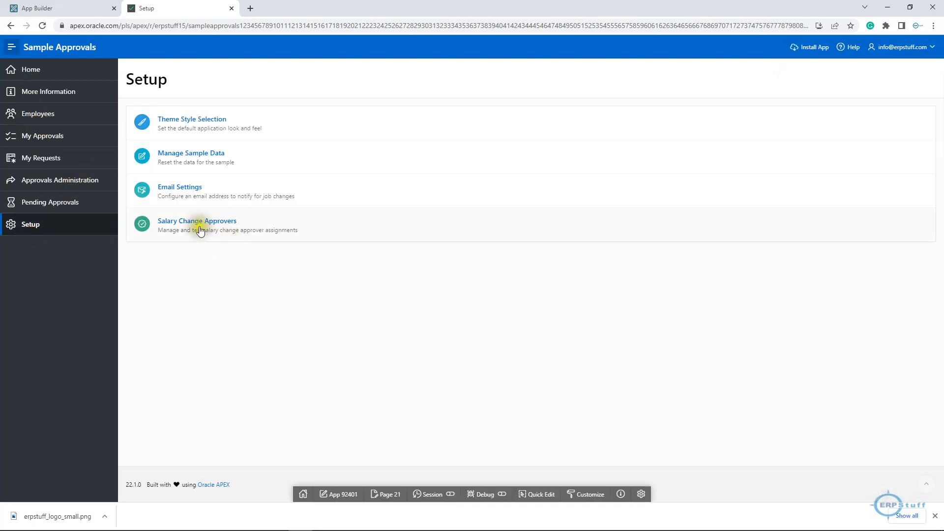
pyautogui.click(230, 226)
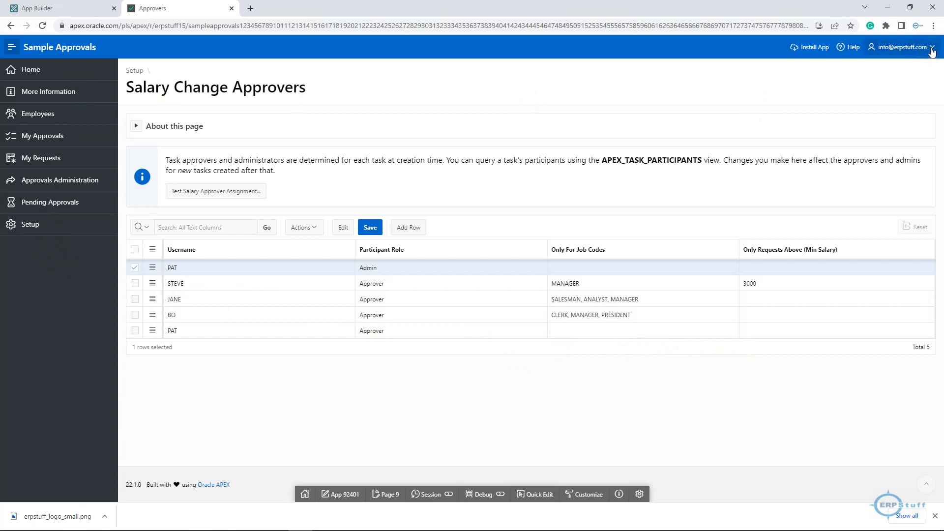
# Step: Switch to the App Builder and open the workspace's Manage Users and Groups list to review the accounts
pyautogui.click(55, 10)
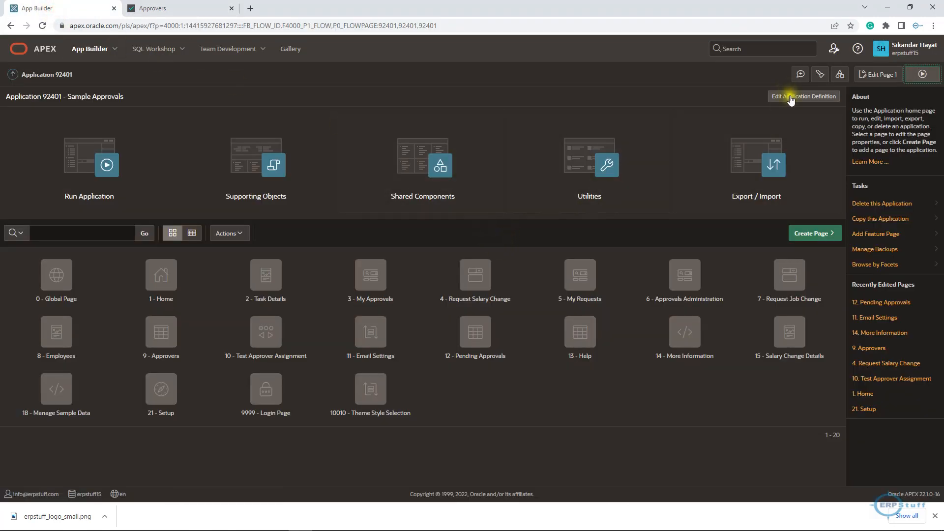
pyautogui.click(834, 49)
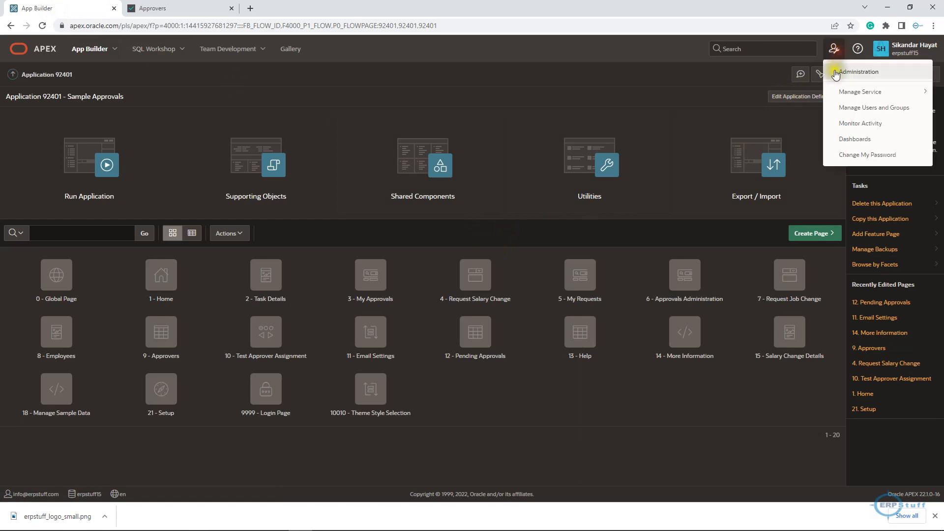
pyautogui.click(840, 113)
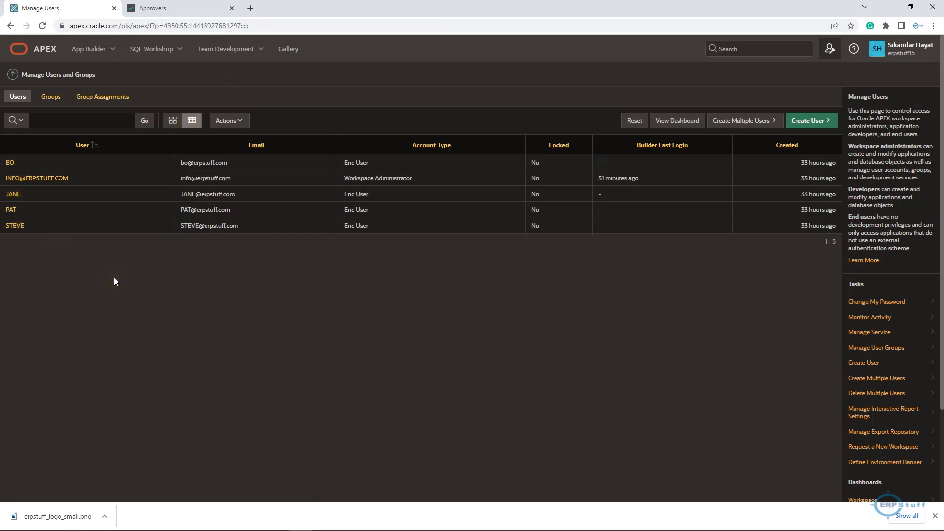
# Step: Try the Create Multiple Users form with one user's e-mail and Exclude @ domain as part of the username, and cancel it
pyautogui.click(741, 124)
pyautogui.click(424, 188)
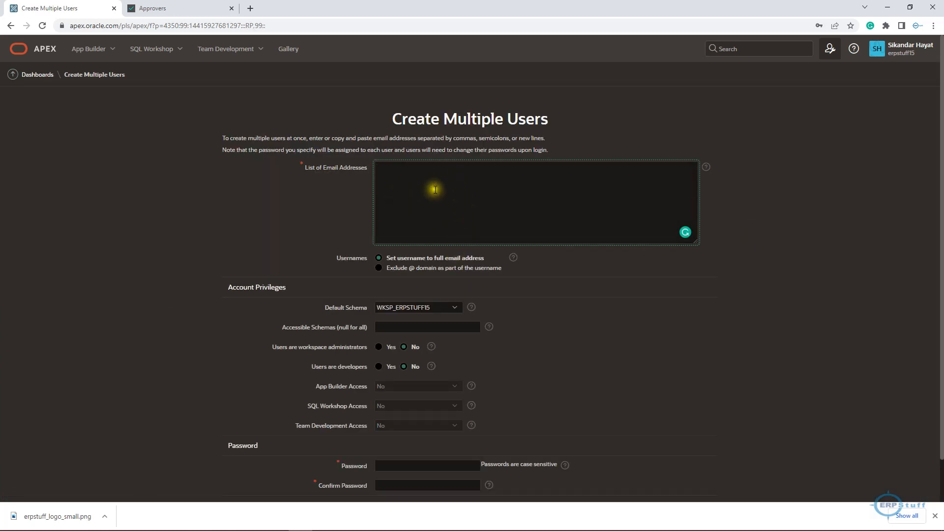
pyautogui.click(468, 190)
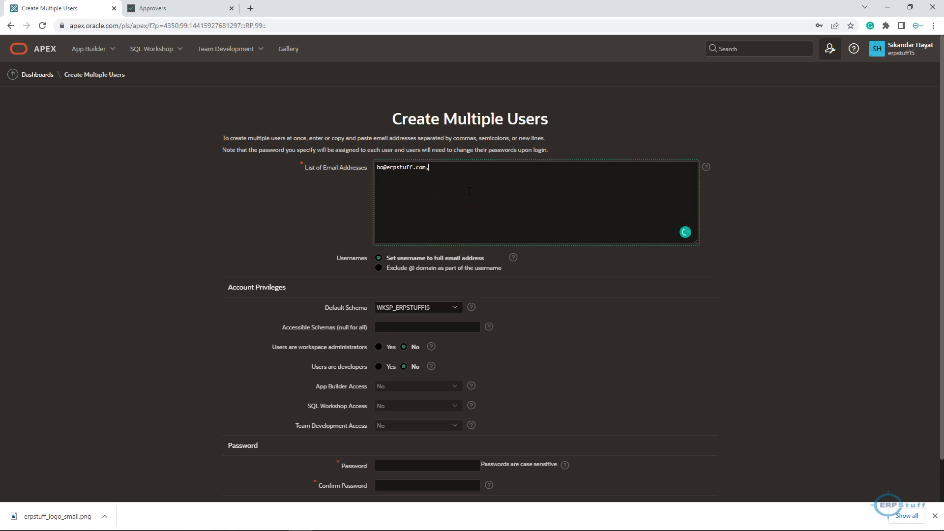
pyautogui.click(435, 294)
pyautogui.click(394, 270)
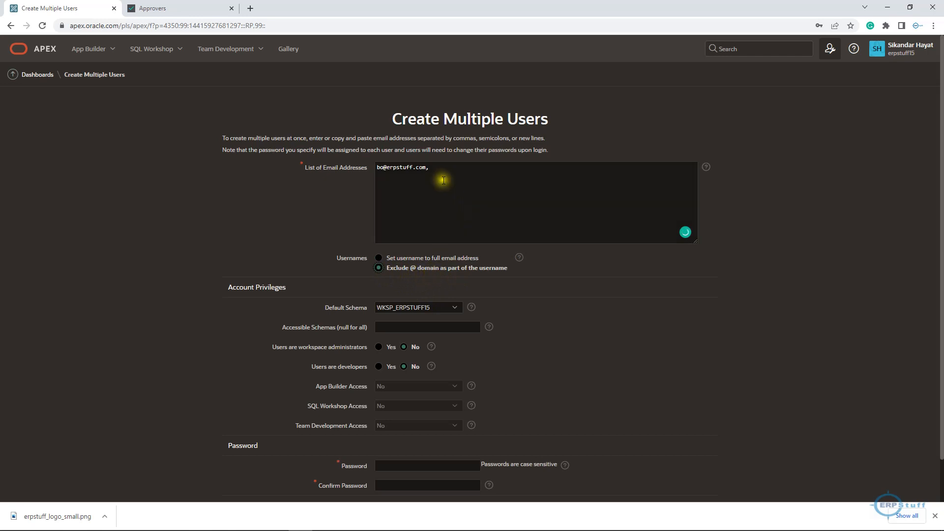
pyautogui.click(384, 168)
pyautogui.moveTo(383, 168); pyautogui.dragTo(372, 172)
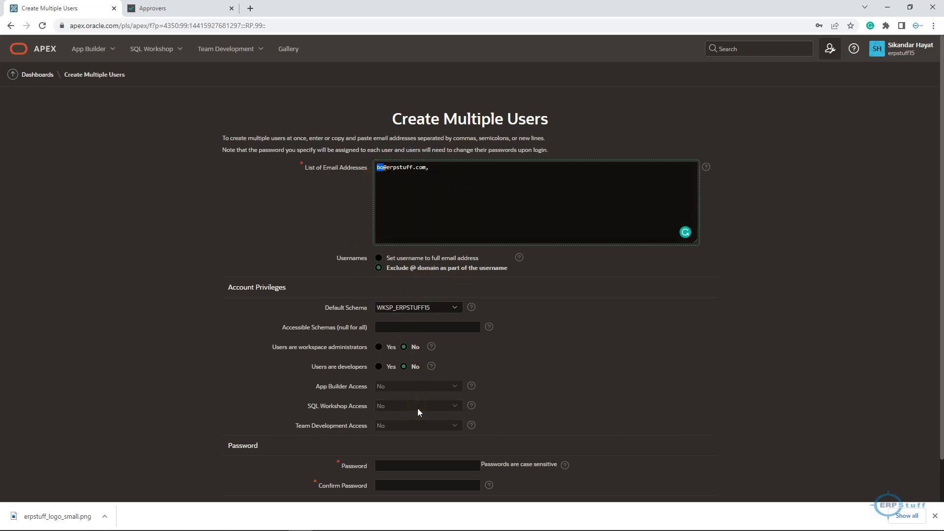
pyautogui.scroll(-1, 418, 408)
pyautogui.click(395, 421)
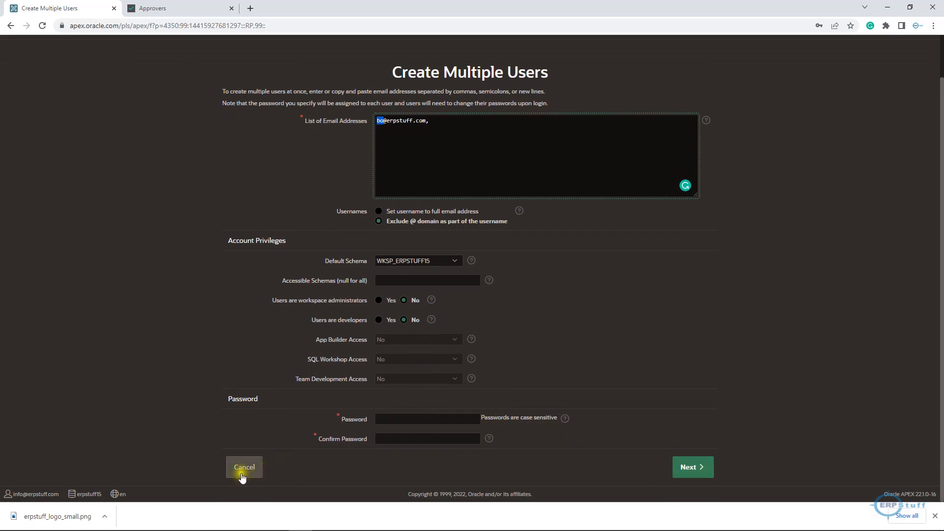
pyautogui.click(243, 472)
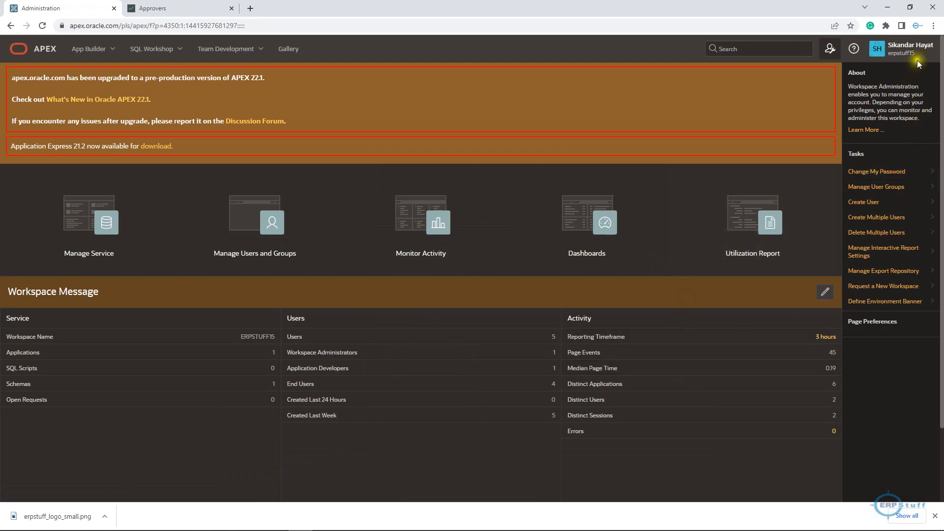
# Step: Switch back to the running Sample Approvals application and sign out of the current account
pyautogui.click(184, 8)
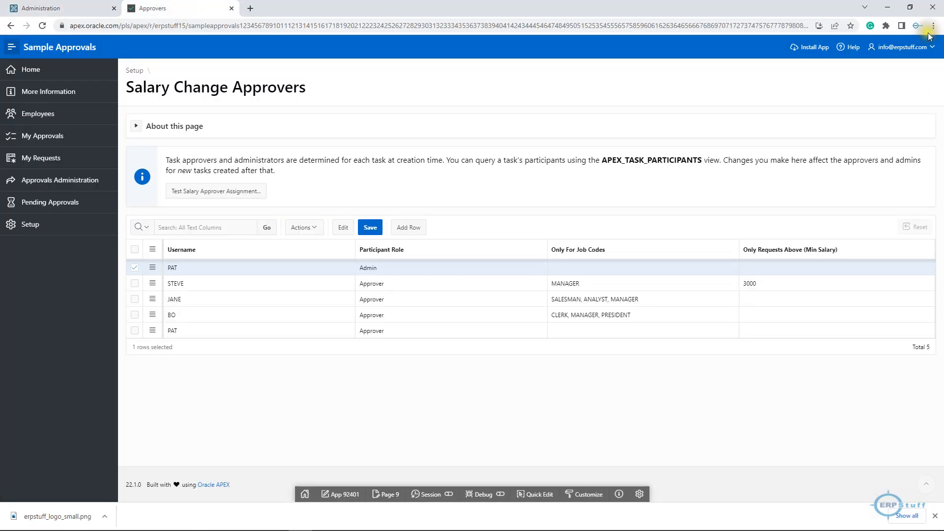
pyautogui.click(931, 46)
pyautogui.click(921, 66)
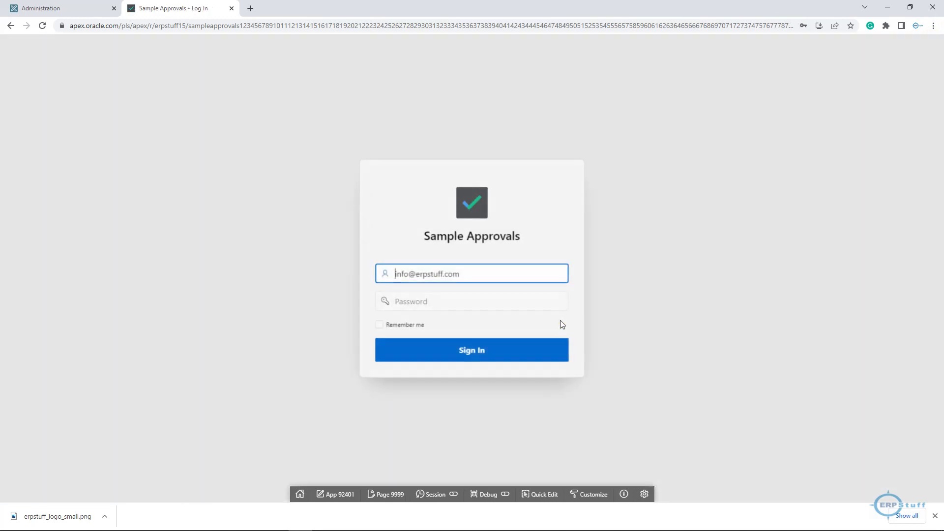
# Step: Sign in with a sample approver's username and account password, enabling Remember me, and save the login in the browser
pyautogui.moveTo(475, 271); pyautogui.dragTo(258, 263)
pyautogui.write('ba')
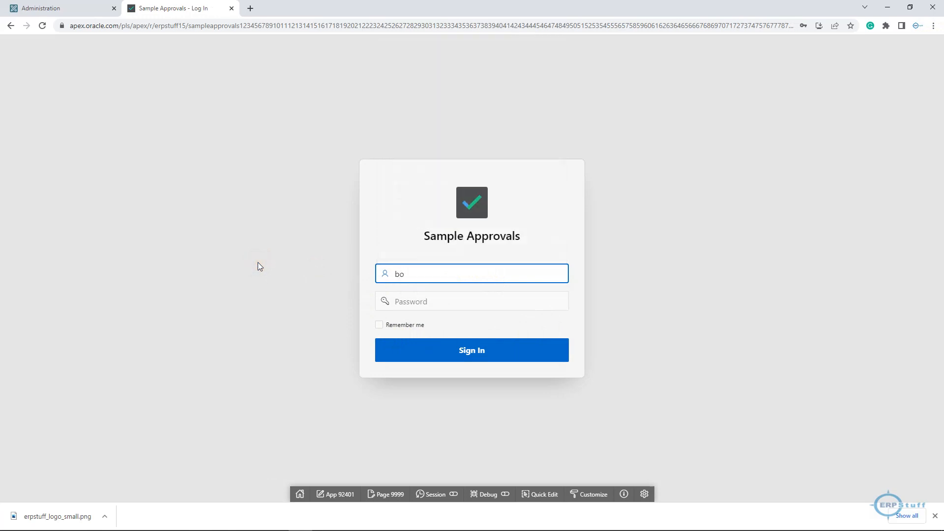
pyautogui.click(409, 302)
pyautogui.write('••••')
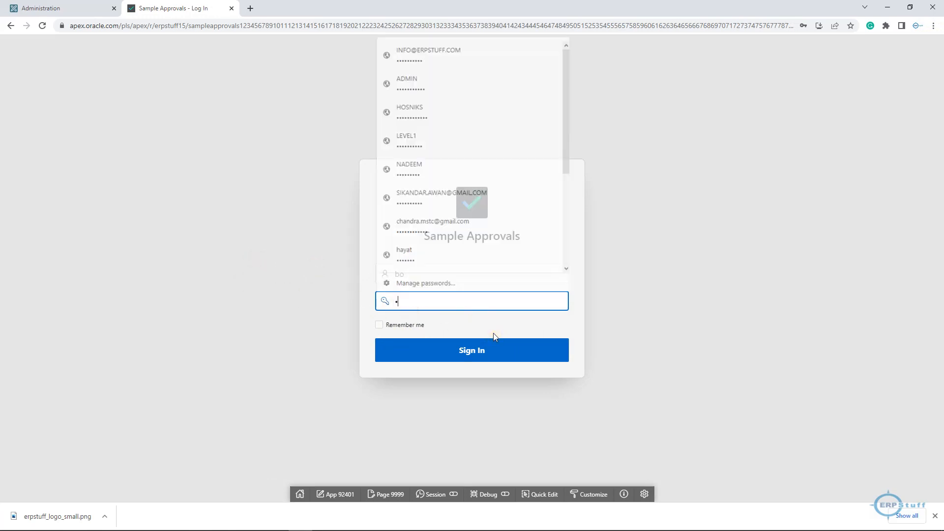
pyautogui.write('••••')
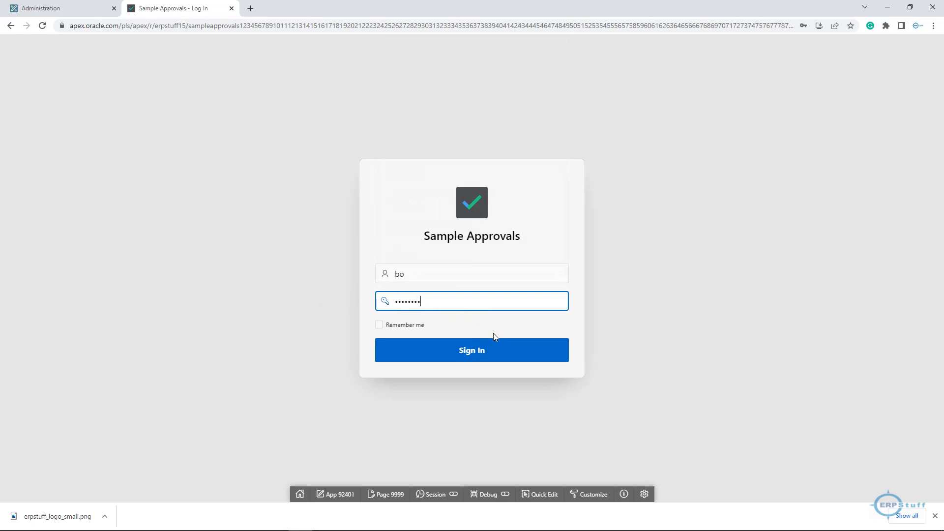
pyautogui.click(417, 326)
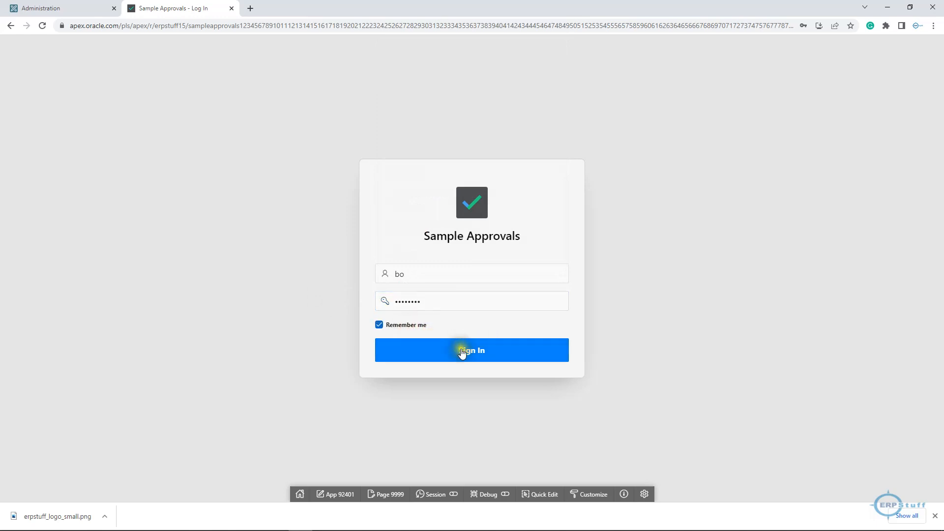
pyautogui.click(462, 352)
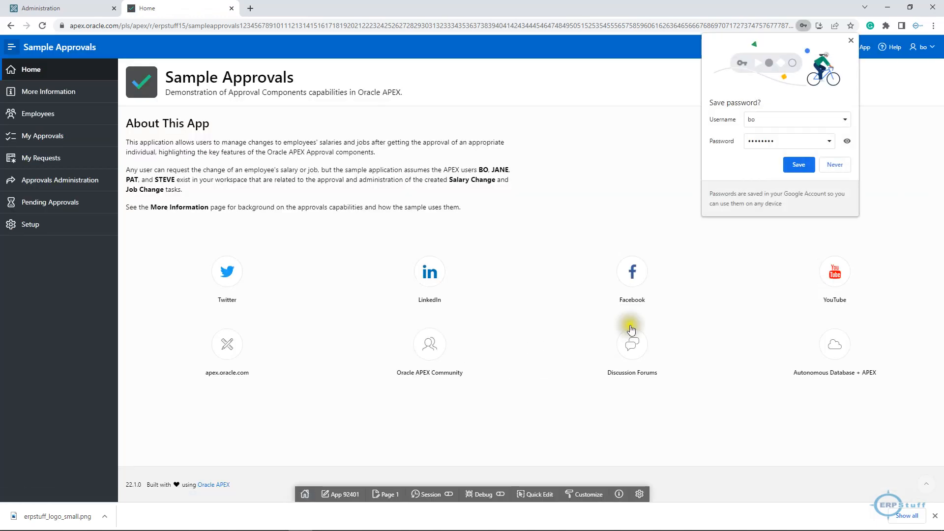
pyautogui.click(799, 165)
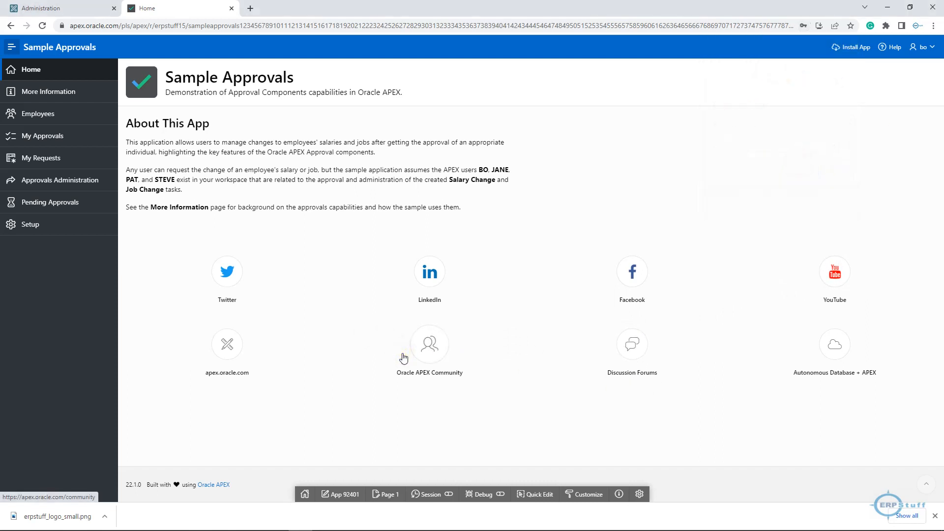
# Step: From the Employees page, submit a salary change request with a proposed salary of 3500 for the manager earning $2850
pyautogui.click(46, 114)
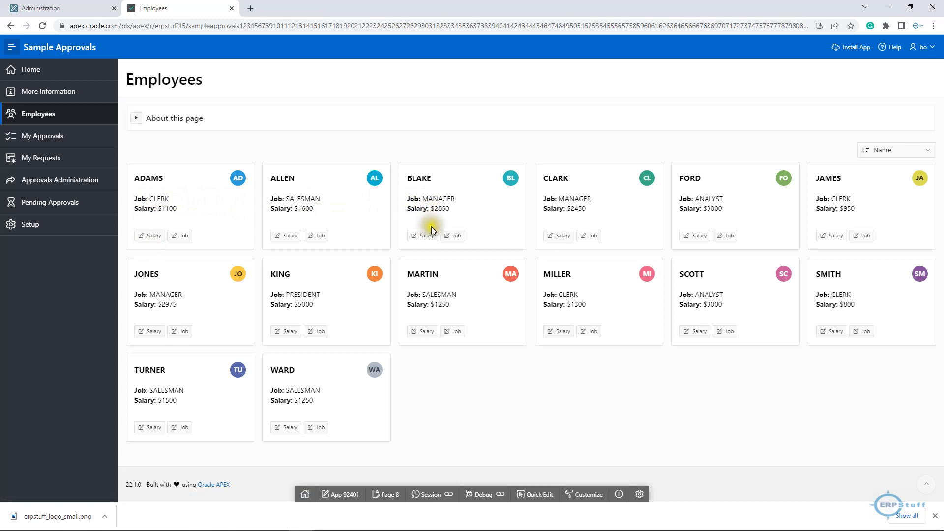
pyautogui.moveTo(428, 199); pyautogui.dragTo(467, 199)
pyautogui.click(418, 237)
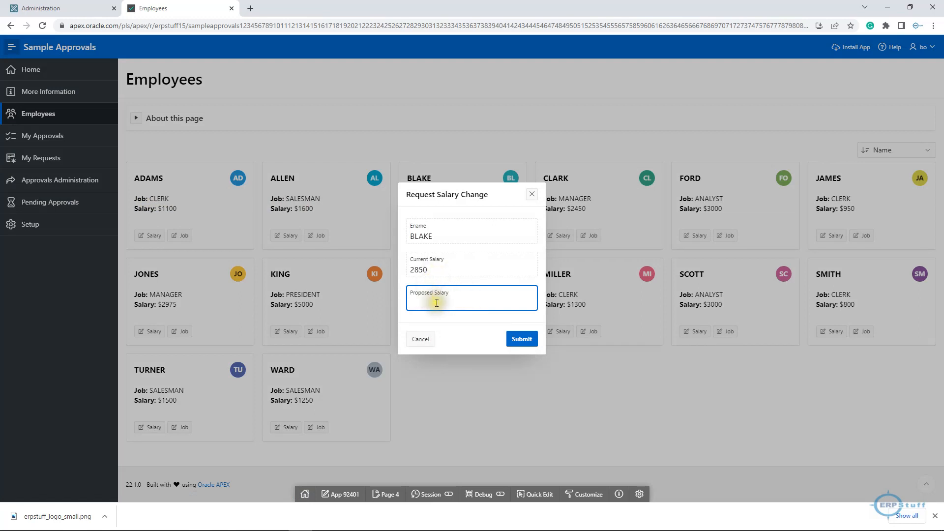
pyautogui.click(442, 305)
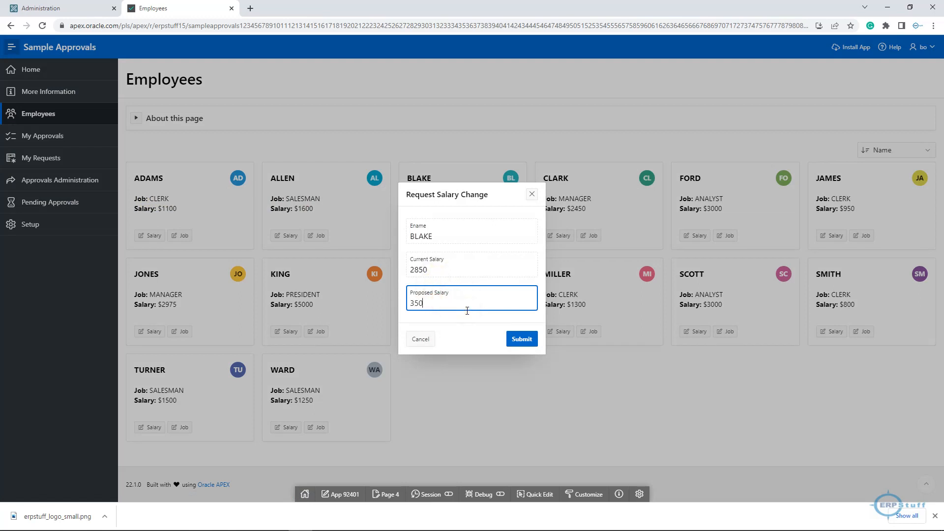
pyautogui.click(520, 339)
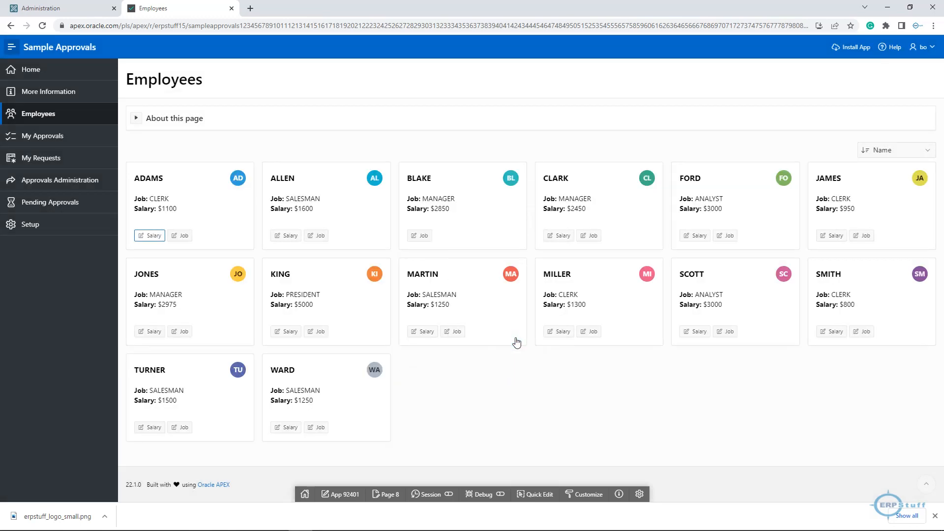
# Step: Check My Approvals, My Requests and Approvals Administration for the submitted salary change request
pyautogui.click(38, 140)
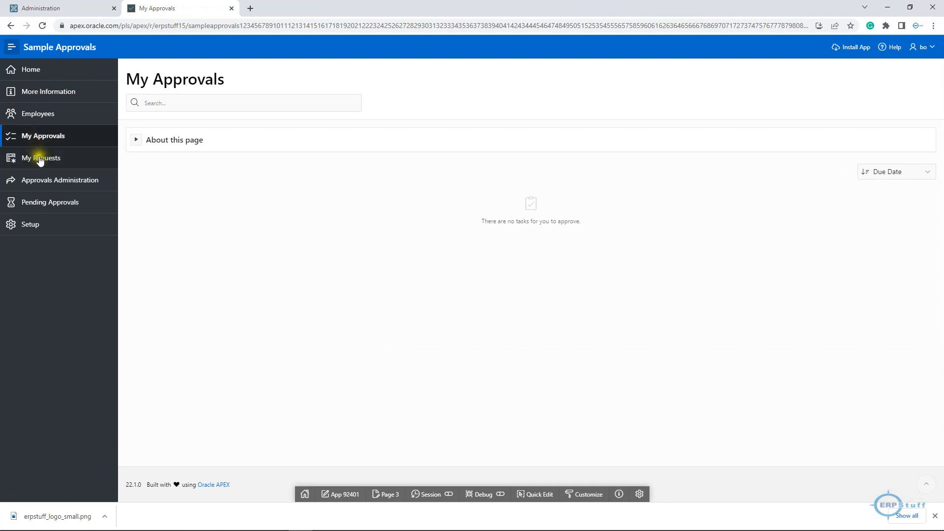
pyautogui.click(40, 165)
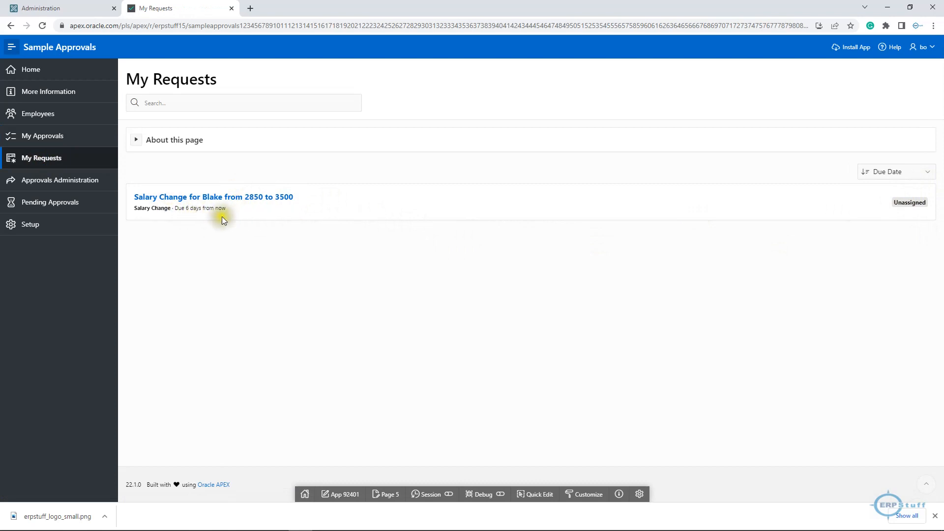
pyautogui.click(67, 187)
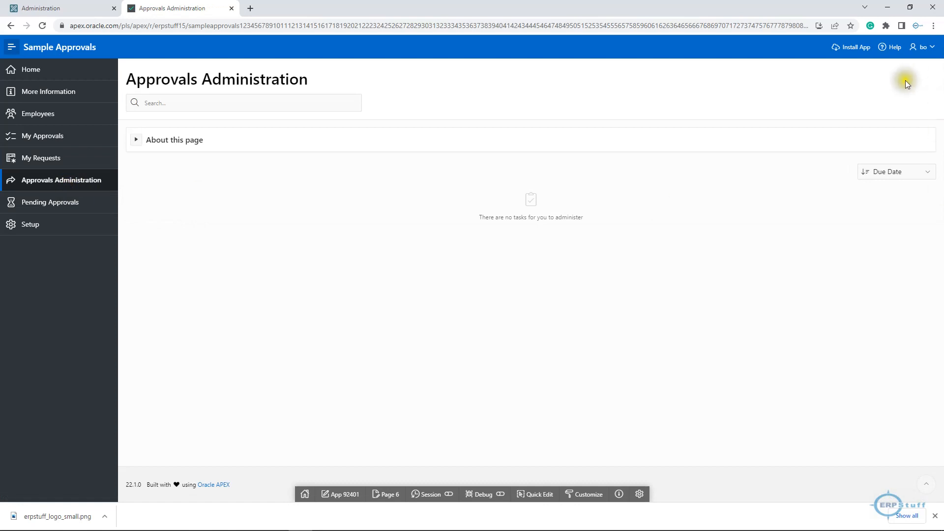
# Step: Sign out and sign back in with a second sample approver's username and the prefilled password, enabling Remember me
pyautogui.click(921, 47)
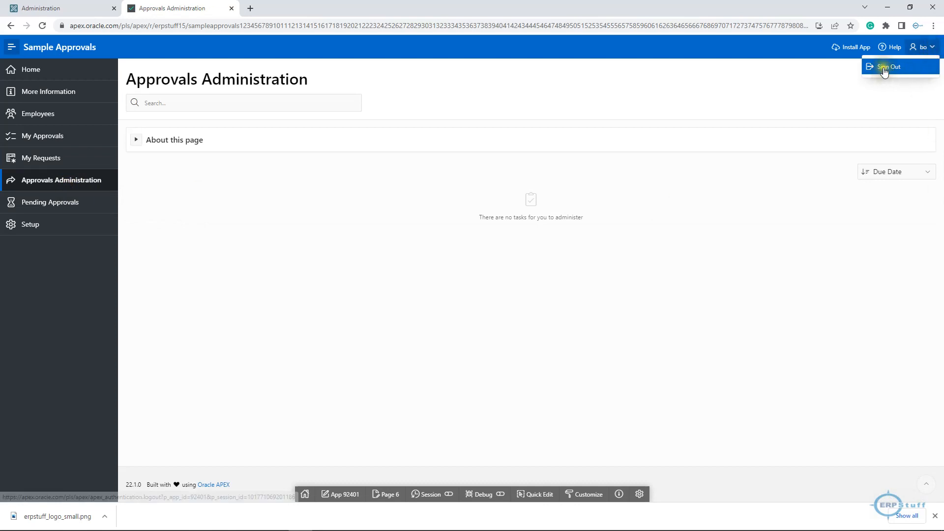
pyautogui.click(887, 74)
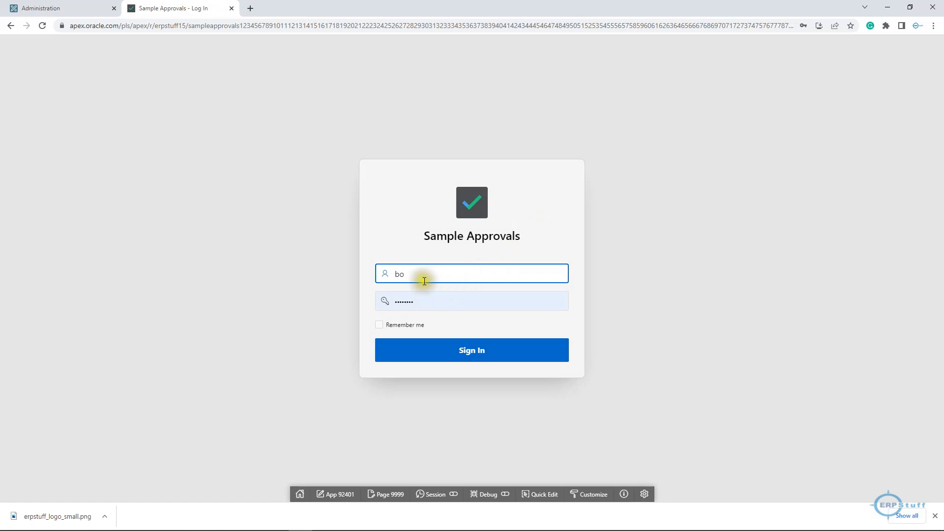
pyautogui.click(420, 277)
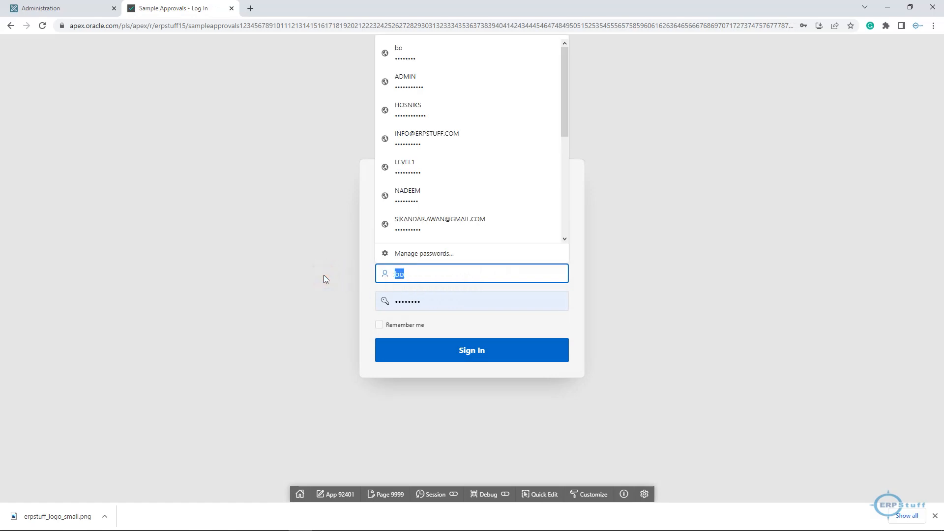
pyautogui.write('jane')
pyautogui.press('Tab')
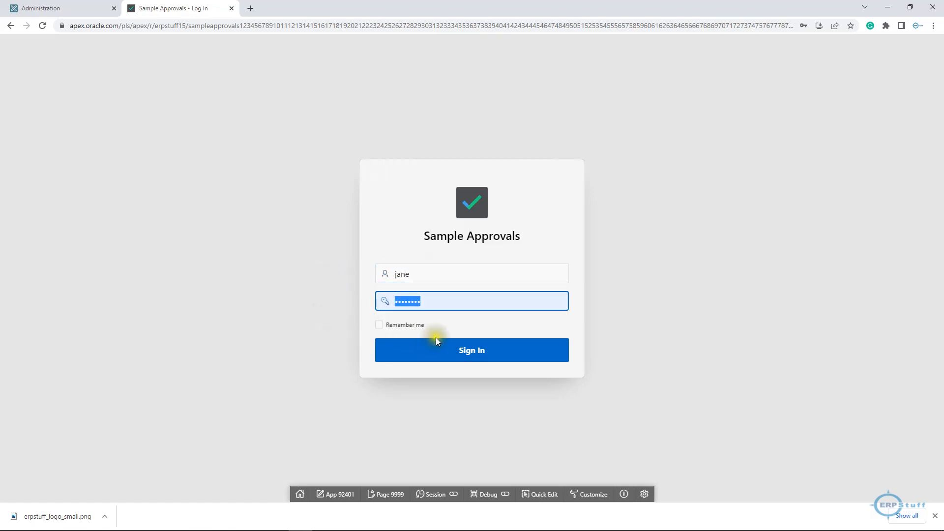
pyautogui.click(401, 330)
pyautogui.click(424, 349)
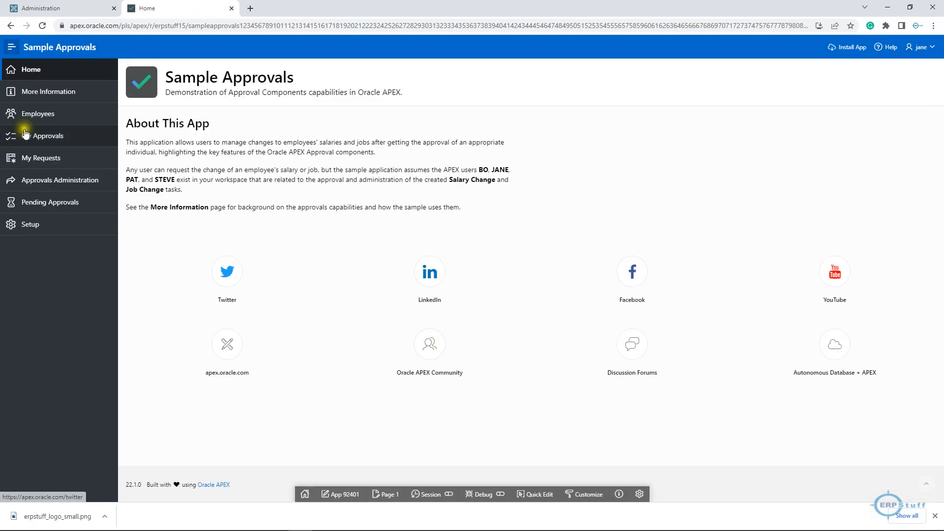
# Step: Open the salary change task in My Approvals, examine its salary history, comments area and event history, and close the details
pyautogui.click(48, 138)
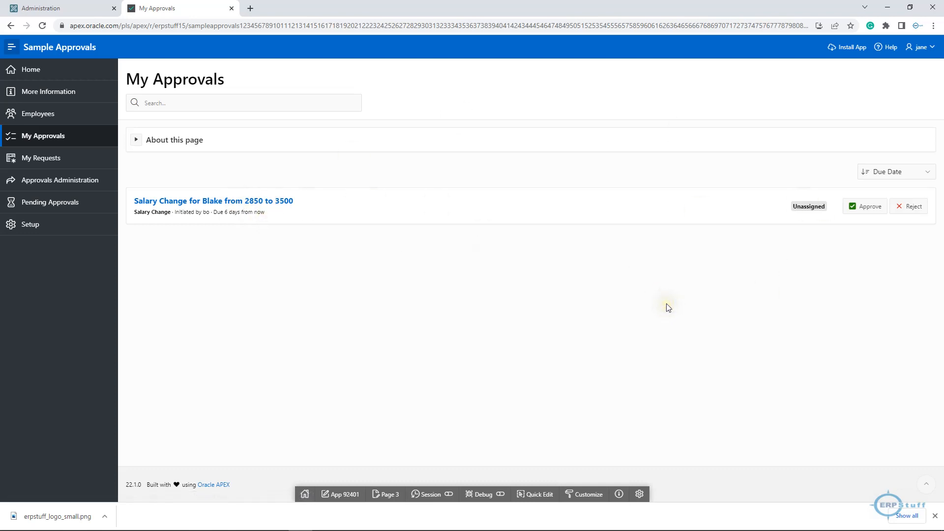
pyautogui.click(216, 203)
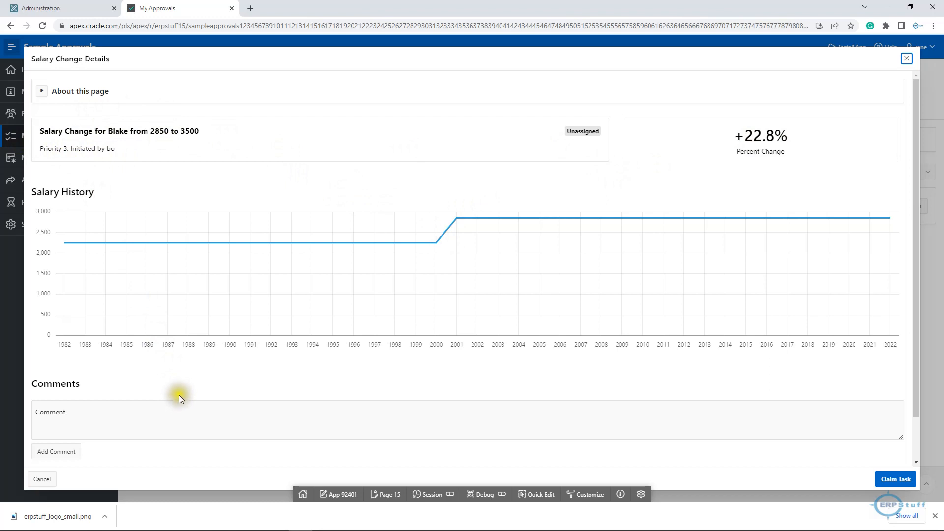
pyautogui.scroll(-1, 179, 398)
pyautogui.click(43, 438)
pyautogui.scroll(-1, 285, 396)
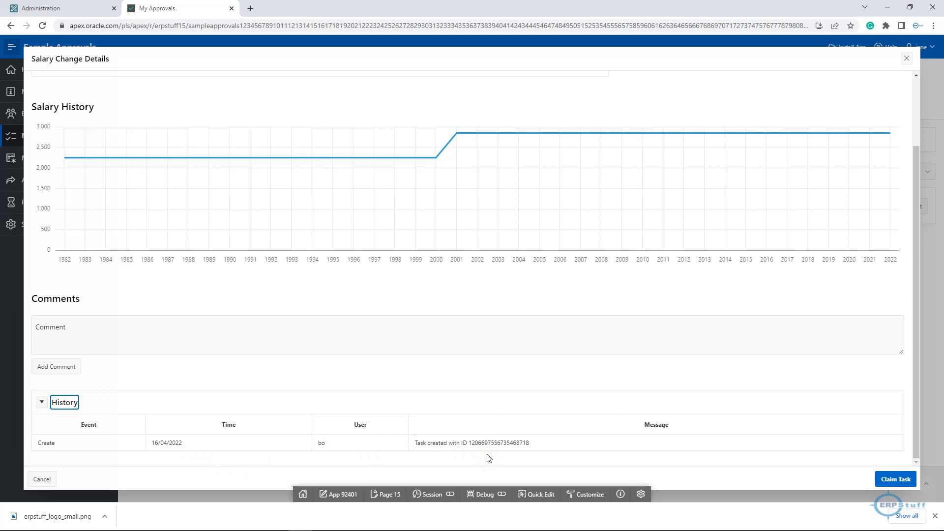
pyautogui.scroll(2, 488, 458)
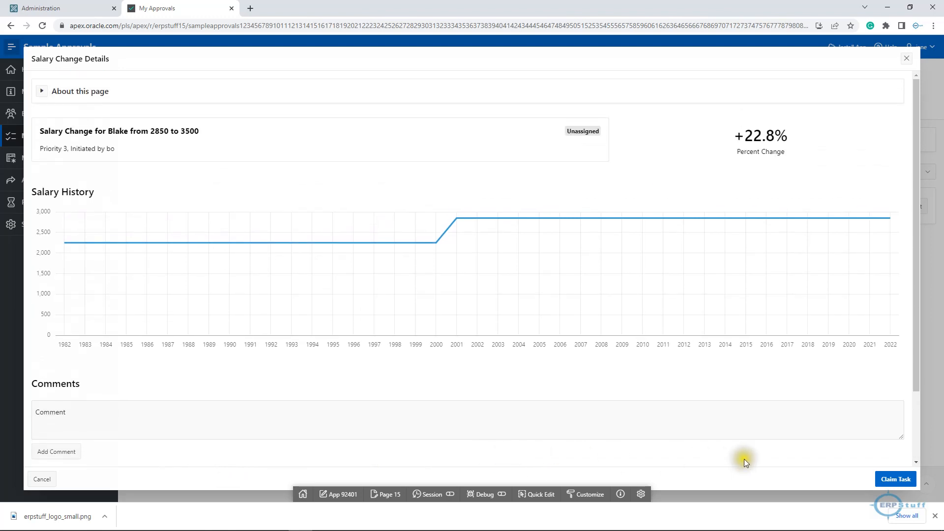
pyautogui.scroll(-2, 750, 467)
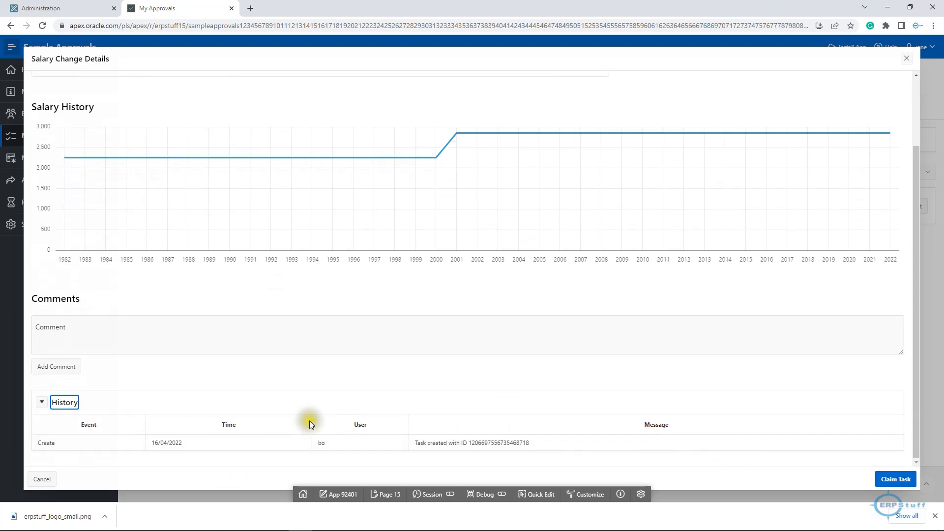
pyautogui.click(43, 479)
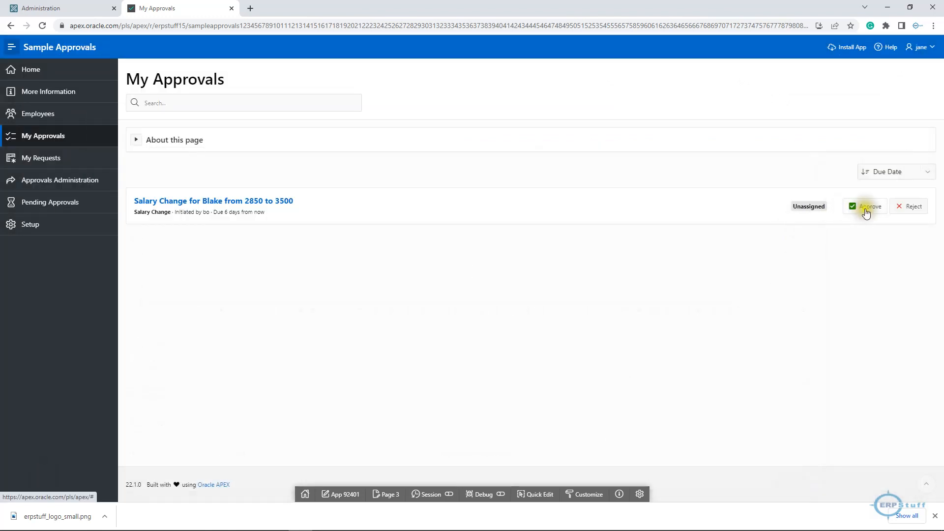
# Step: Approve the salary change from 2850 to 3500, and check Pending Approvals and the manager's salary on the Employees page
pyautogui.click(866, 212)
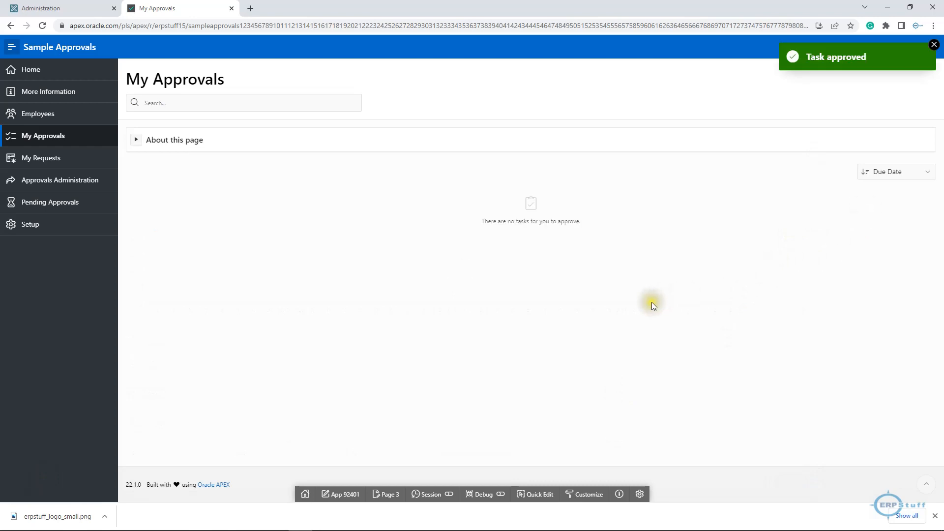
pyautogui.click(43, 209)
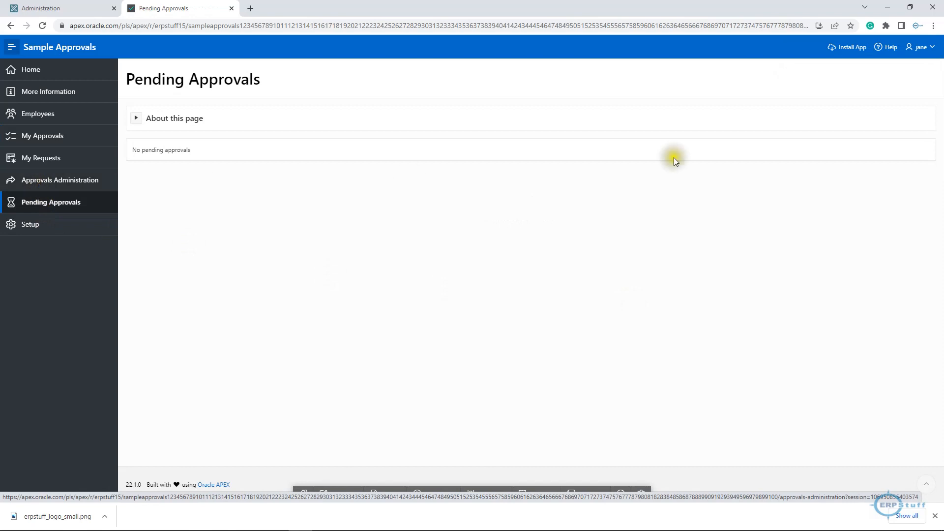
pyautogui.click(26, 114)
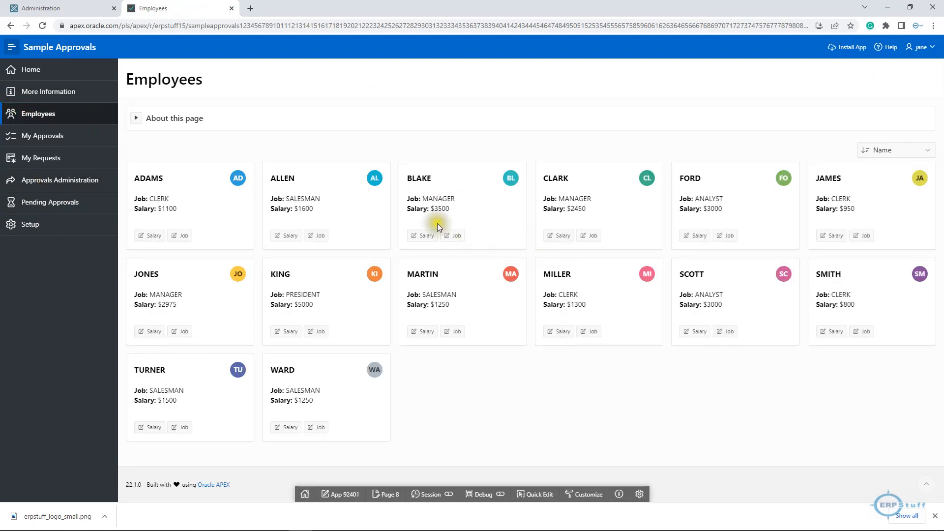
pyautogui.moveTo(408, 208); pyautogui.dragTo(447, 210)
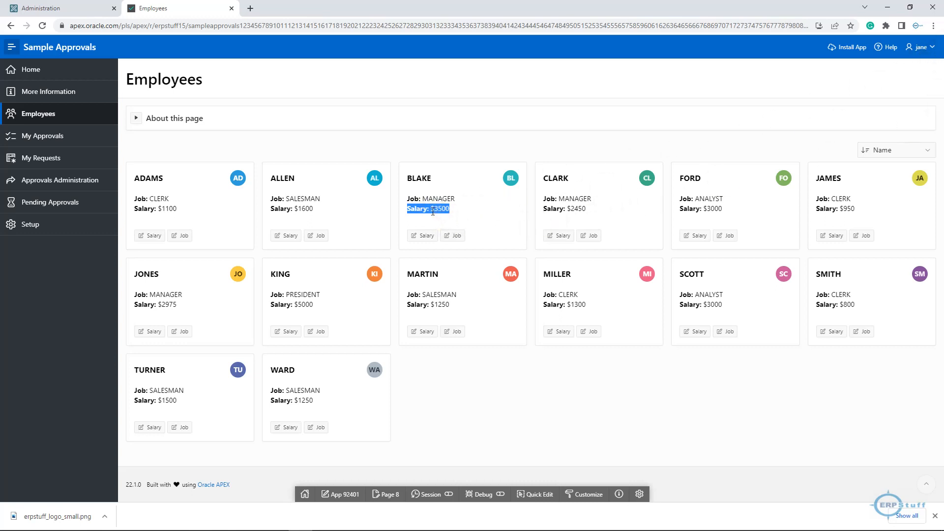
# Step: Sign out, sign in with a third sample approver's username and the prefilled password, and save the login in the browser
pyautogui.click(925, 47)
pyautogui.click(888, 65)
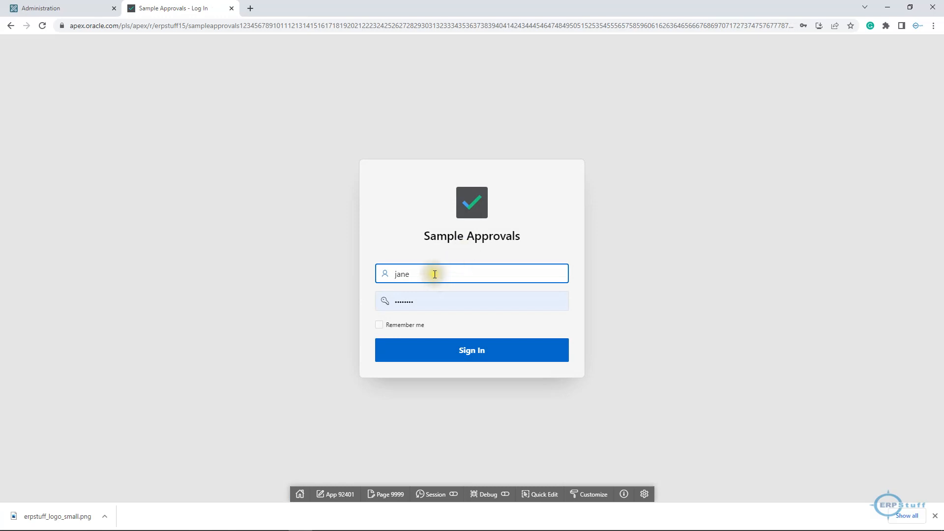
pyautogui.doubleClick(435, 275)
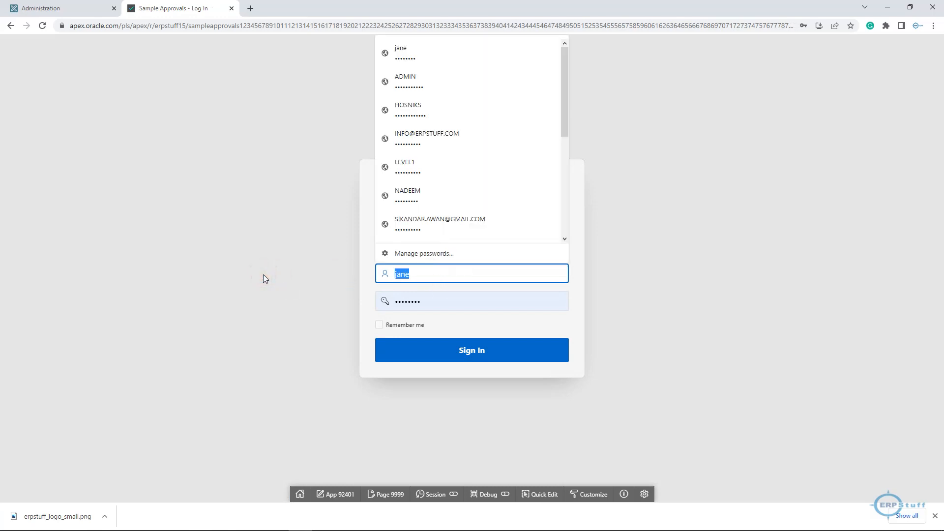
pyautogui.write('pat')
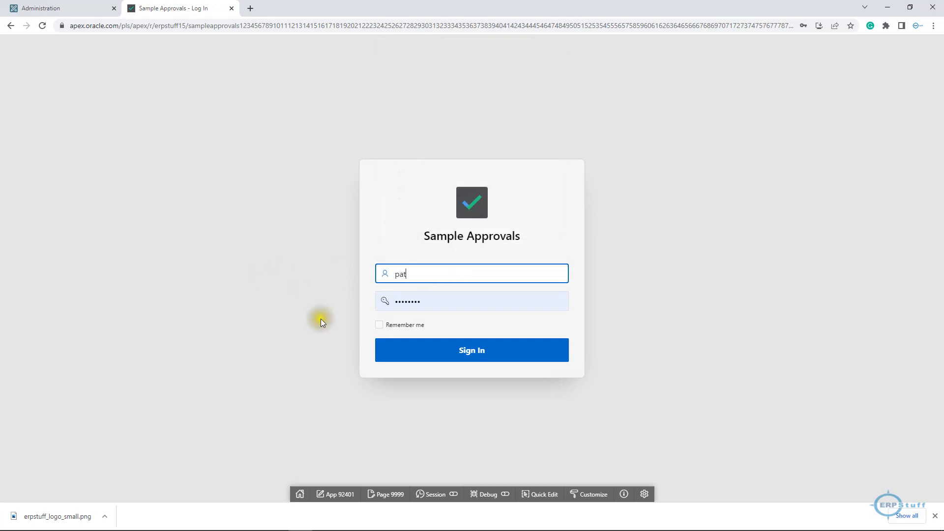
pyautogui.click(420, 351)
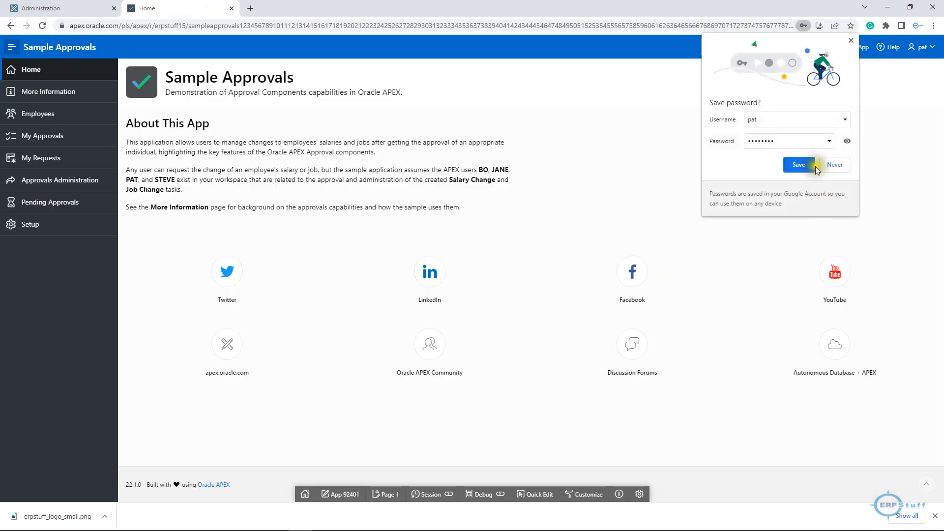
pyautogui.click(805, 166)
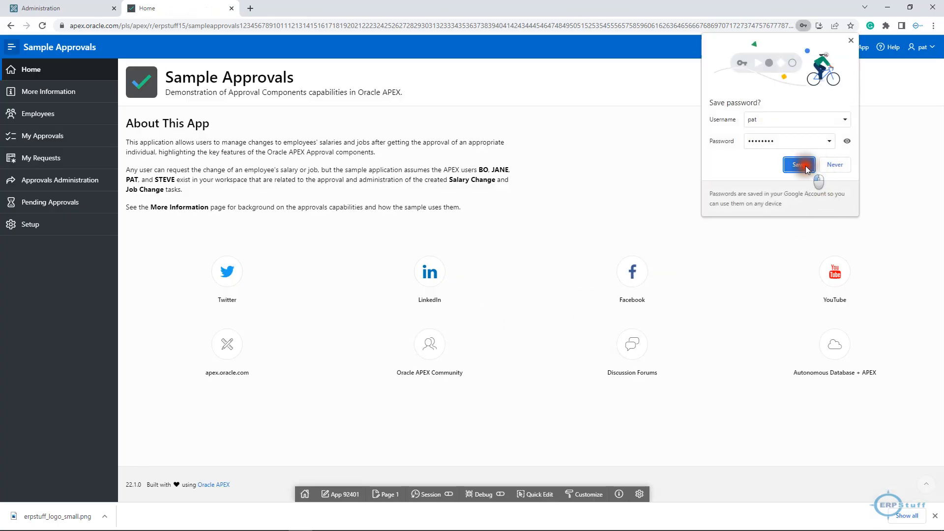
# Step: Check My Approvals for open tasks and the updated manager's salary on the Employees page
pyautogui.click(37, 138)
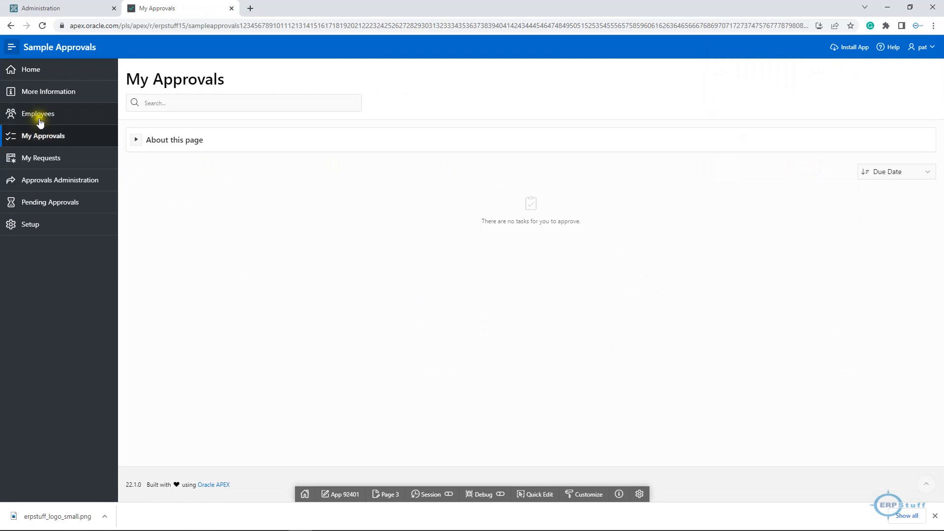
pyautogui.click(39, 119)
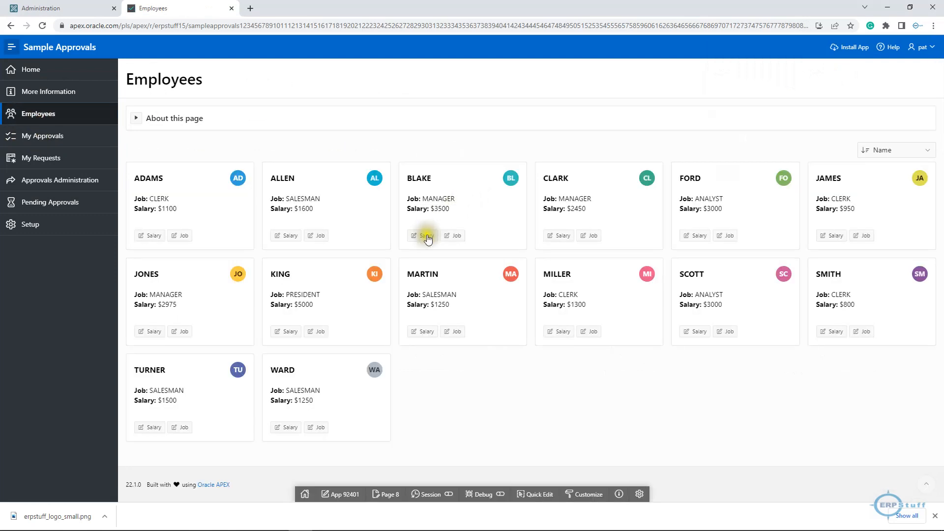
pyautogui.moveTo(429, 209); pyautogui.dragTo(467, 209)
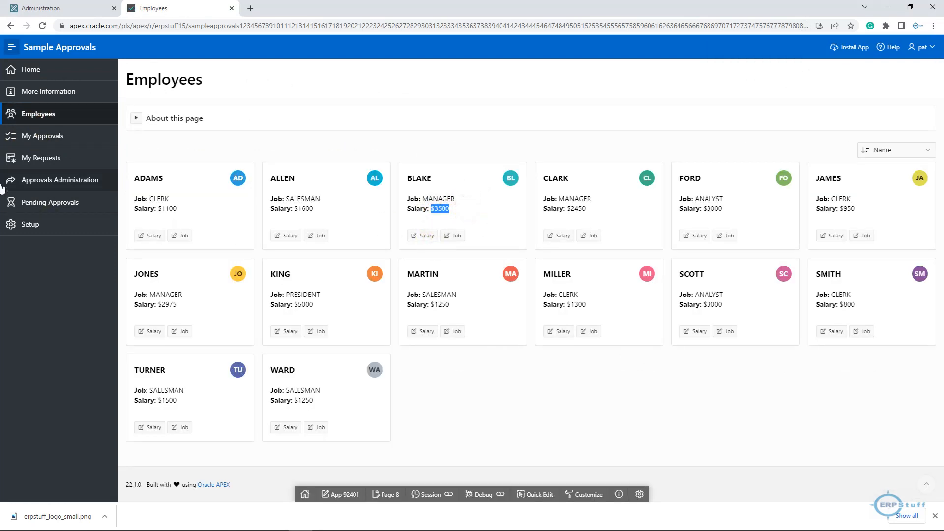
# Step: Open the 2850 to 3500 salary change task in Approvals Administration, examine its status, salary history and event history, and close the details
pyautogui.click(52, 182)
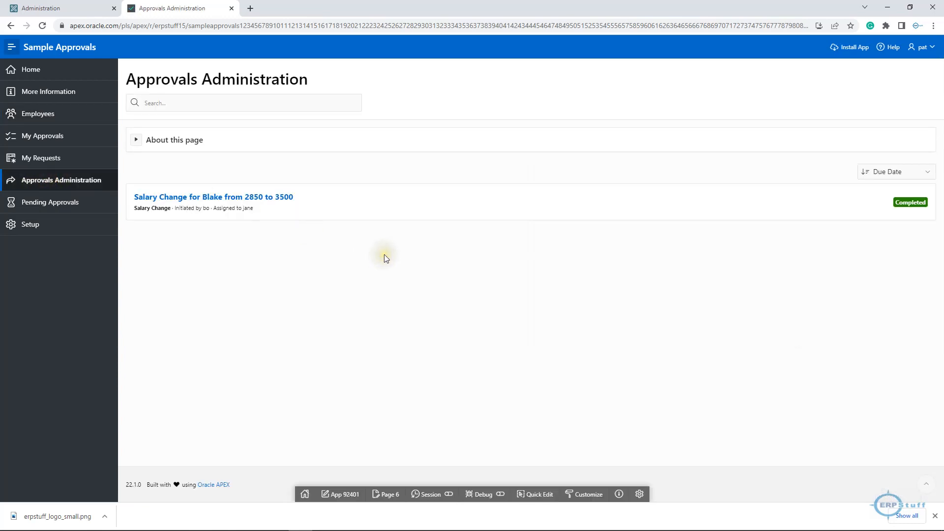
pyautogui.moveTo(895, 202); pyautogui.dragTo(924, 202)
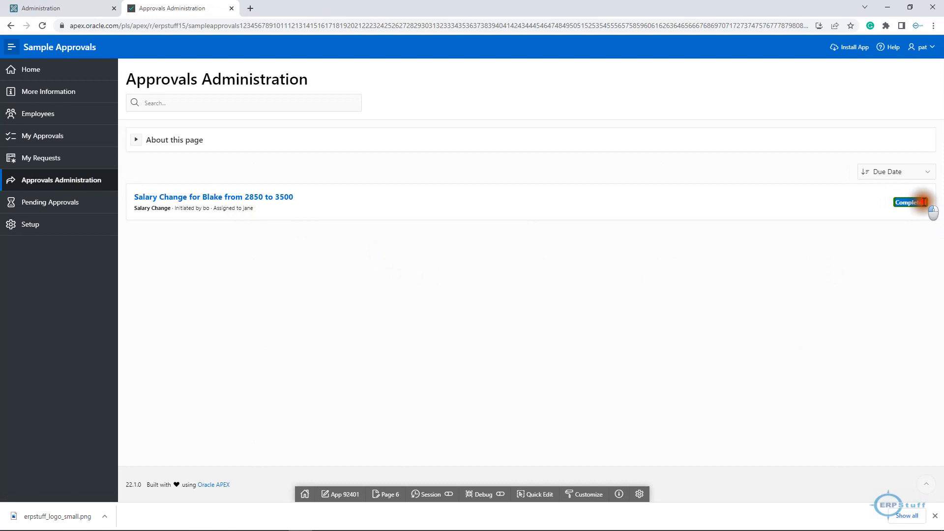
pyautogui.click(177, 196)
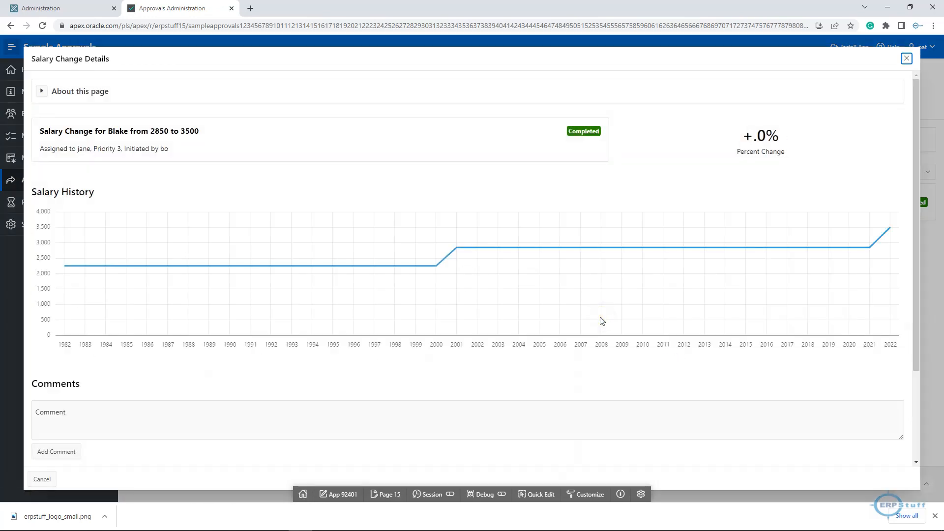
pyautogui.scroll(-3, 410, 387)
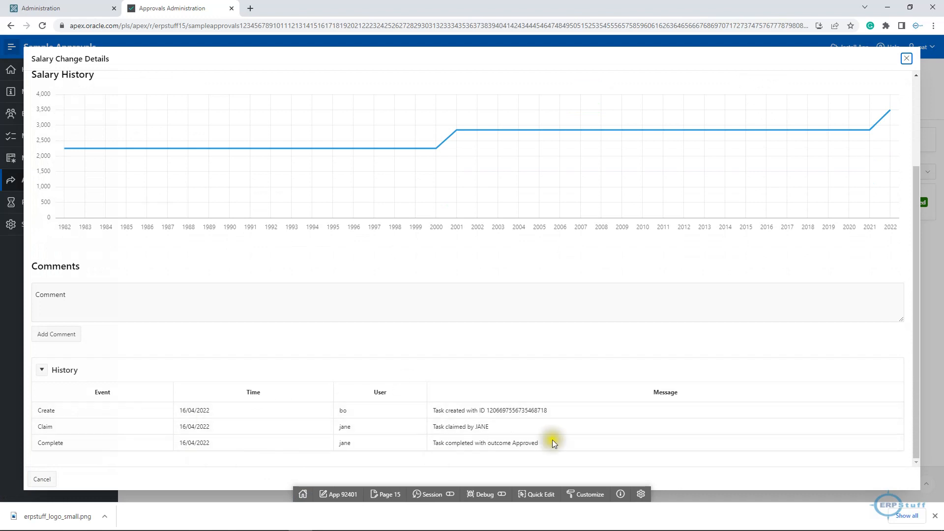
pyautogui.scroll(3, 566, 460)
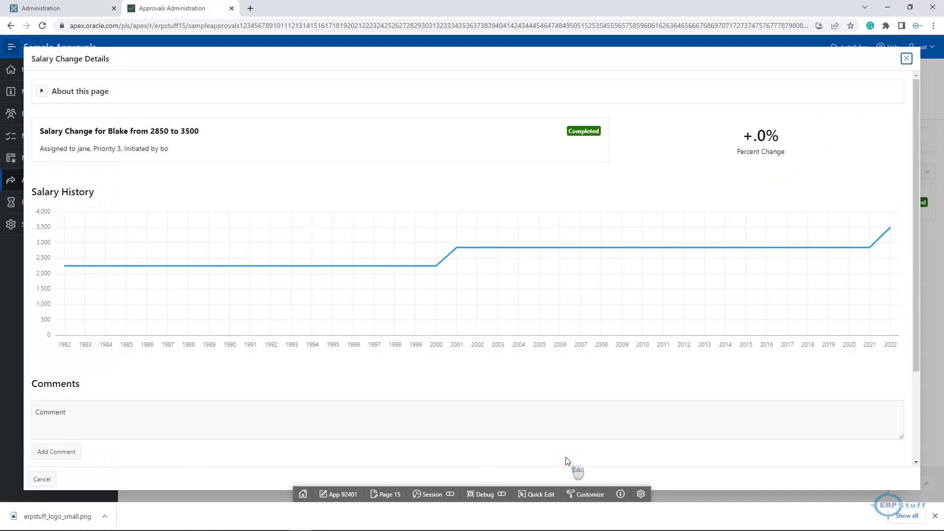
pyautogui.click(908, 61)
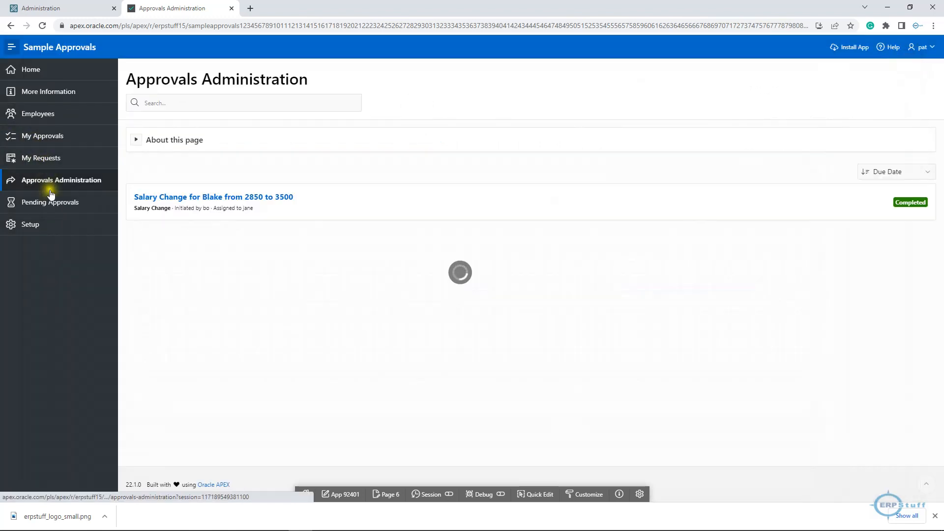
# Step: Look through the Pending Approvals page, the Setup options and the My Approvals page
pyautogui.click(48, 207)
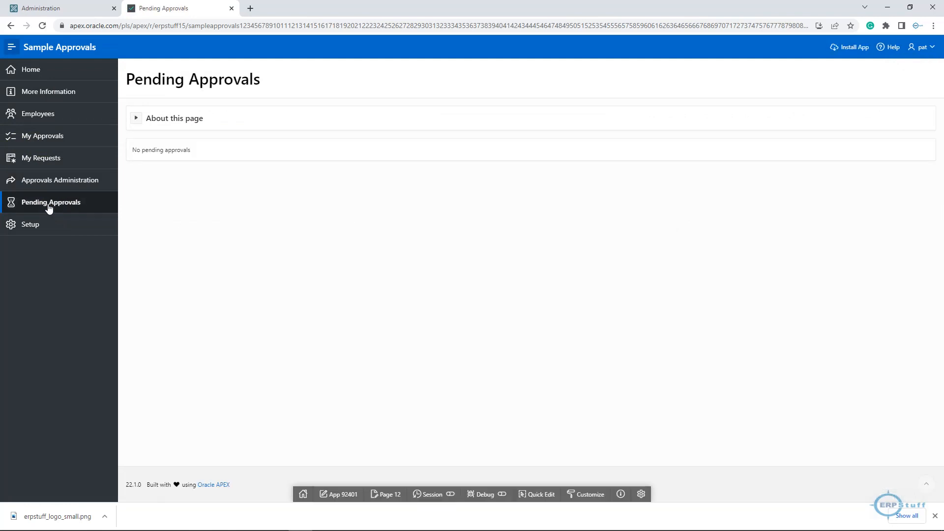
pyautogui.click(33, 228)
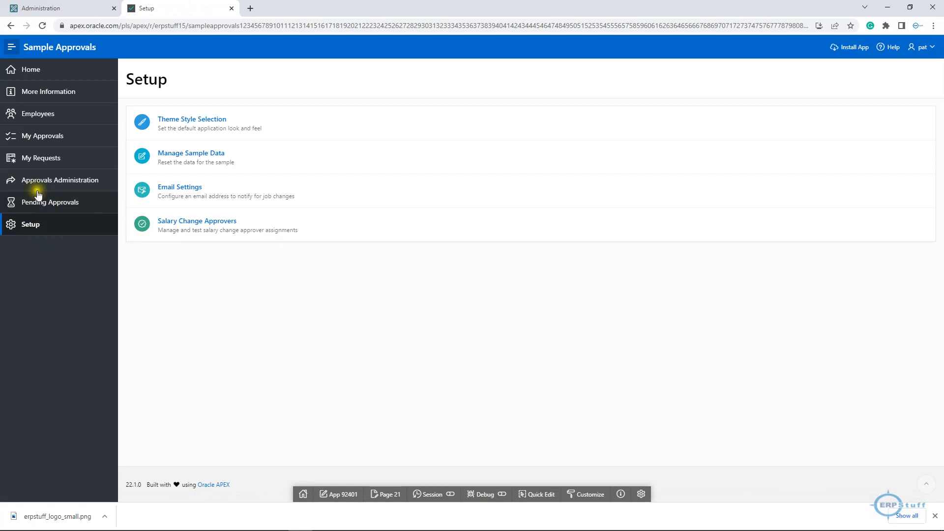
pyautogui.click(44, 139)
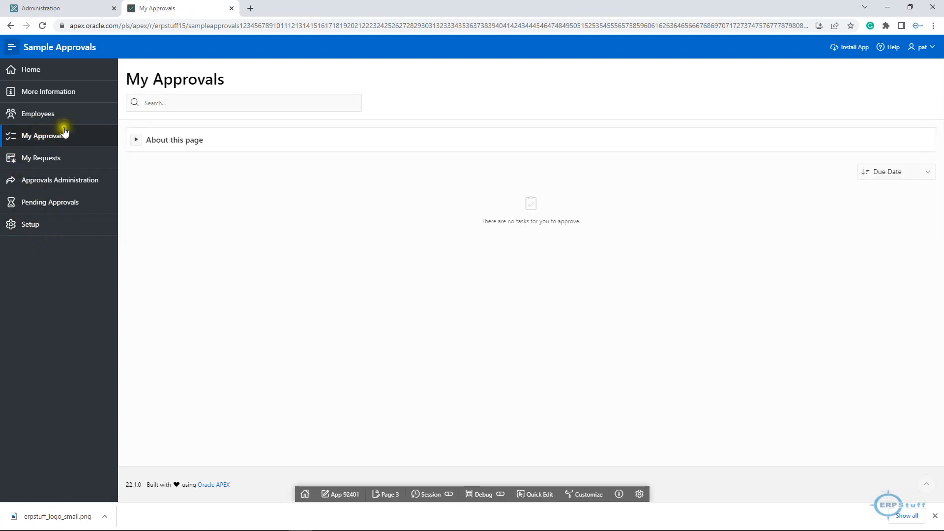
# Step: Switch to the APEX App Builder, open the Shared Components of Sample Approvals, and locate the Workflows and Automations section
pyautogui.click(60, 10)
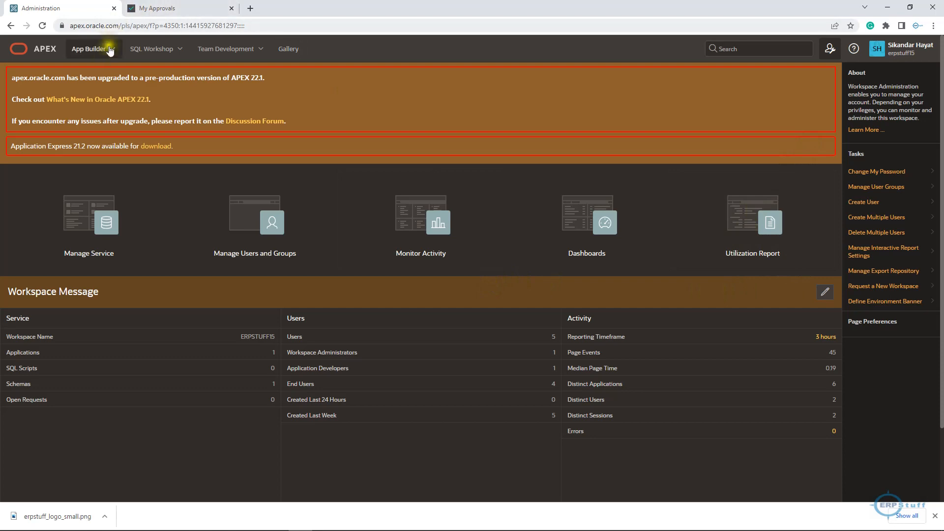
pyautogui.click(94, 50)
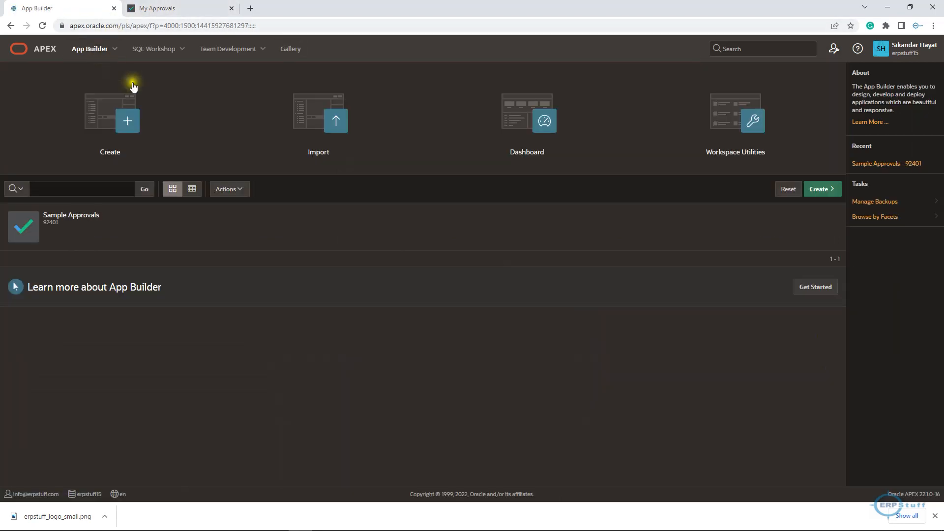
pyautogui.click(65, 224)
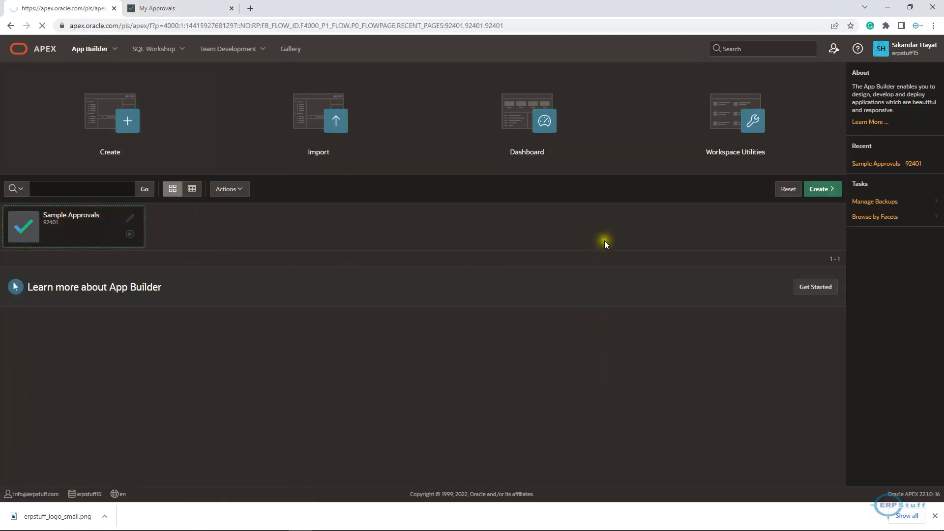
pyautogui.click(840, 74)
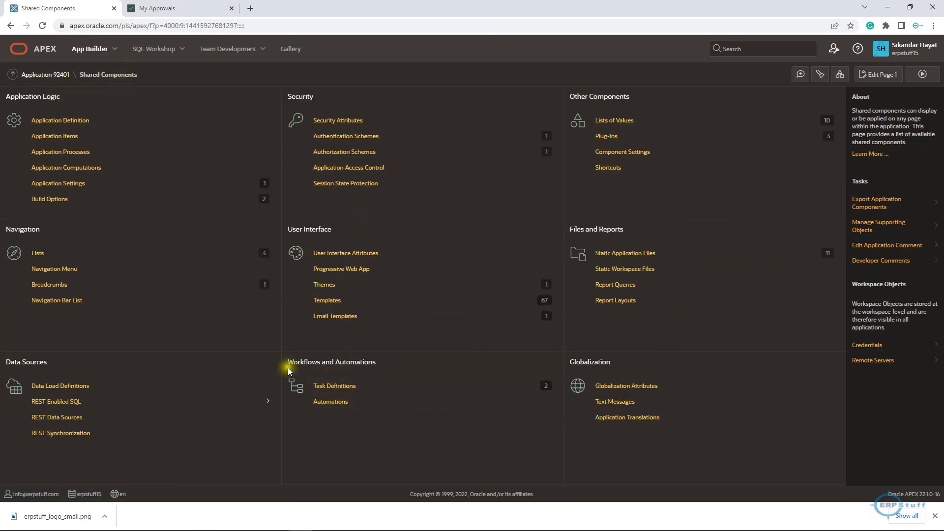
pyautogui.moveTo(288, 363); pyautogui.dragTo(379, 364)
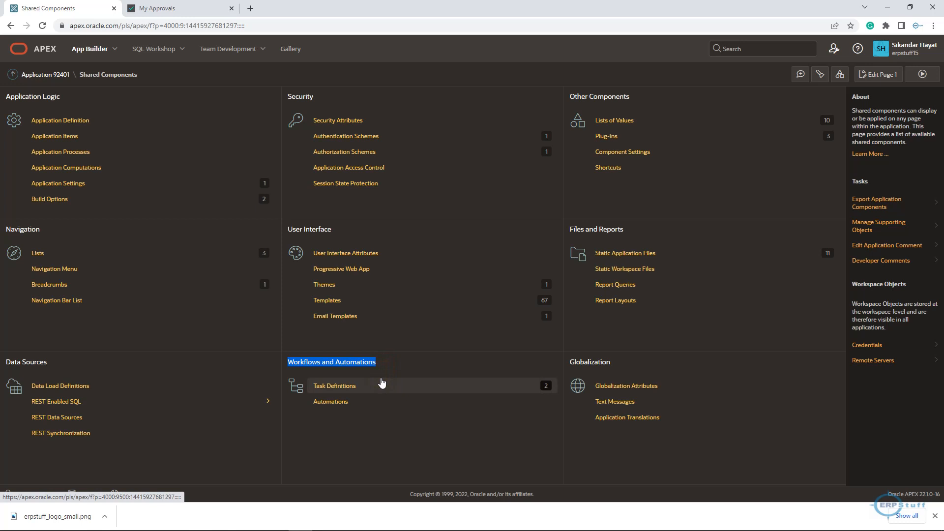
# Step: Start a new automation named order_booking of type Scheduled, initiated on Query and executed Daily at Midnight
pyautogui.click(340, 403)
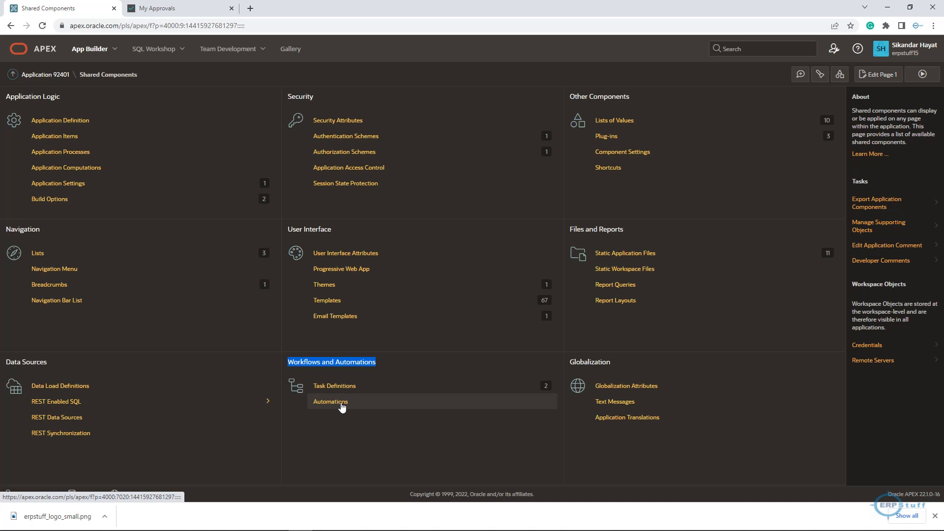
pyautogui.click(342, 407)
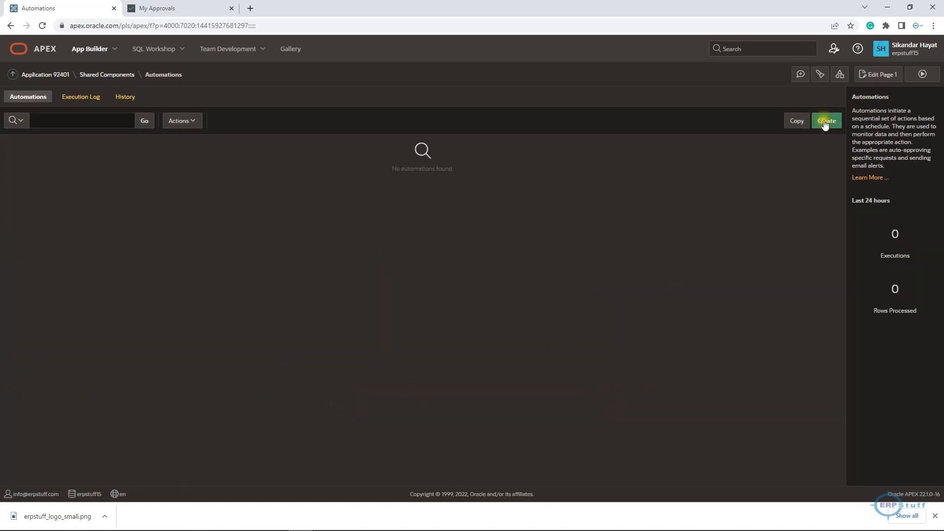
pyautogui.click(826, 121)
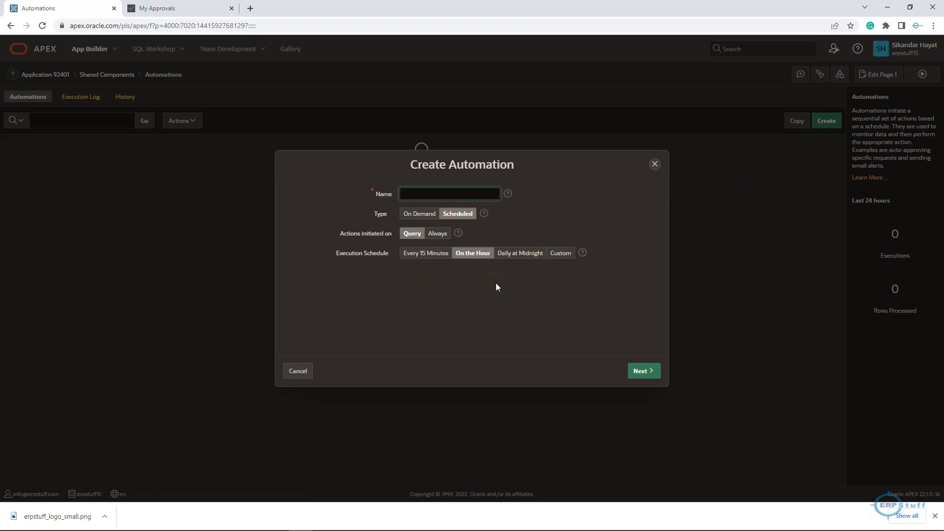
pyautogui.write('order_booking')
pyautogui.click(529, 257)
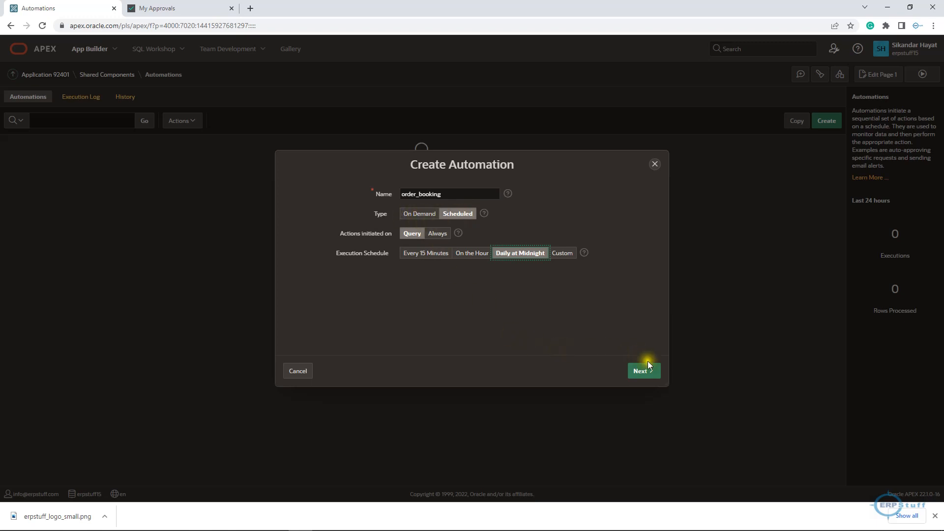
pyautogui.click(646, 374)
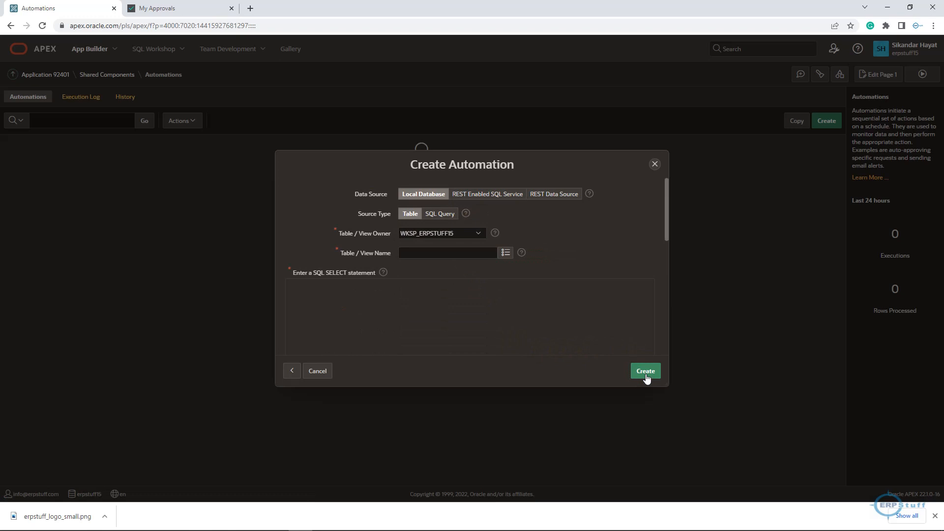
# Step: Use the SQL query "select sysdate from dual" as the automation's source, executing actions when rows are returned, and create the automation
pyautogui.click(422, 217)
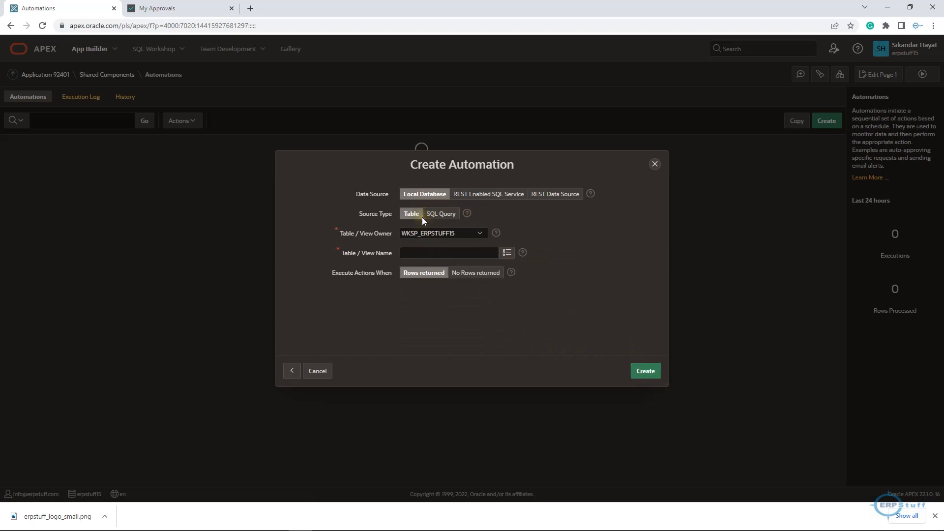
pyautogui.click(447, 219)
pyautogui.click(421, 281)
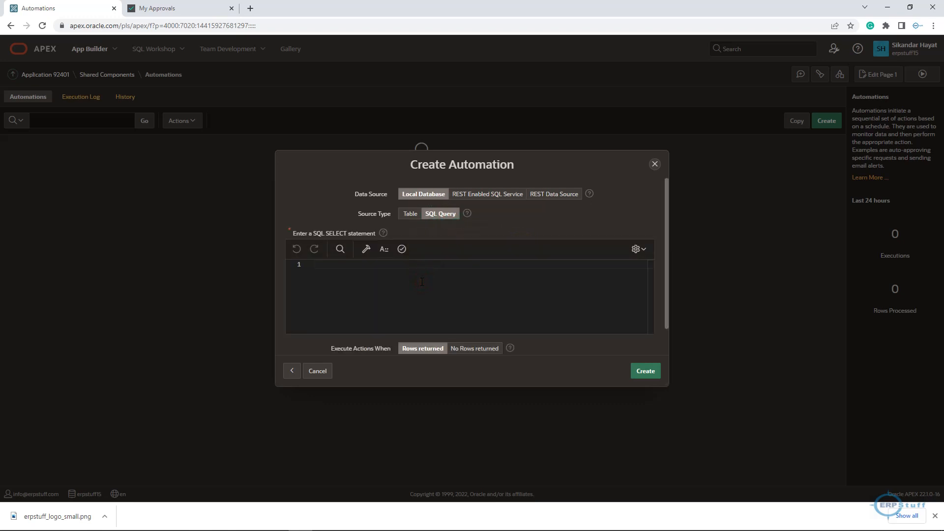
pyautogui.write('select sysdate from dual')
pyautogui.click(422, 266)
pyautogui.moveTo(422, 266); pyautogui.dragTo(299, 263)
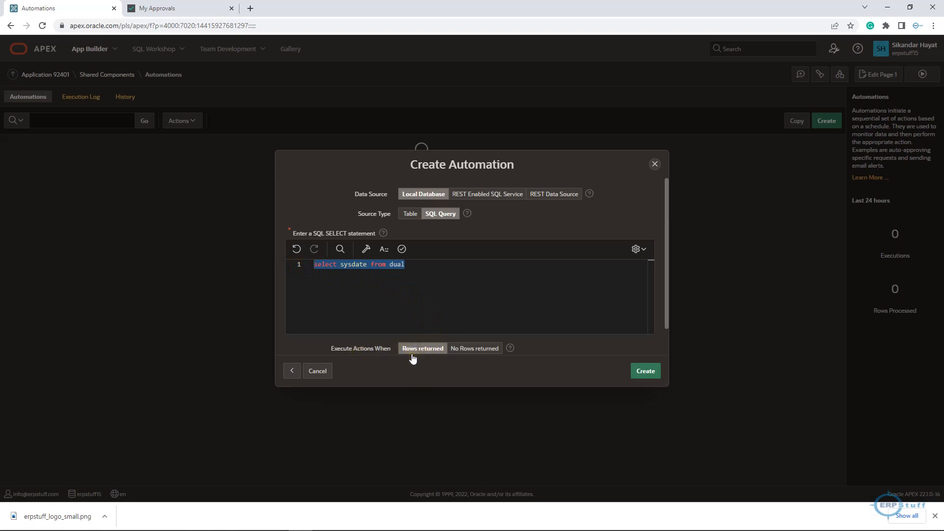
pyautogui.click(396, 264)
pyautogui.doubleClick(397, 264)
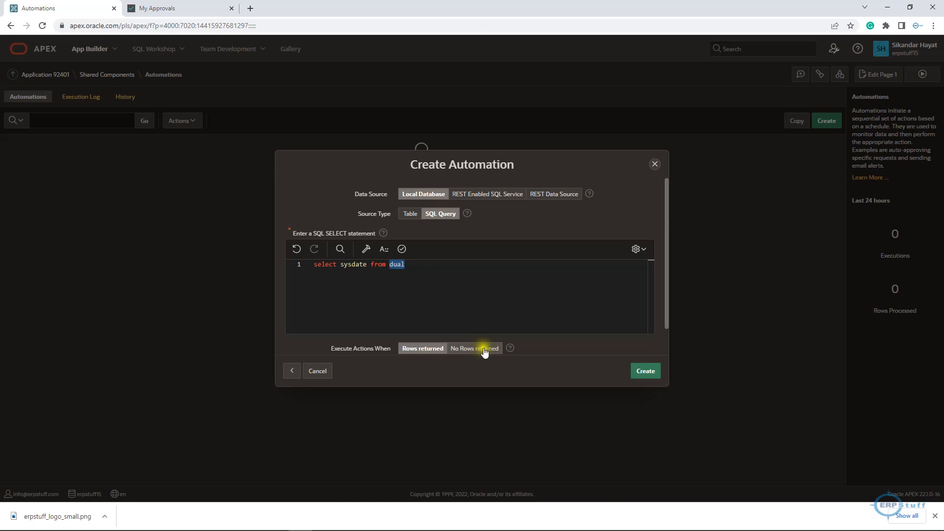
pyautogui.click(649, 373)
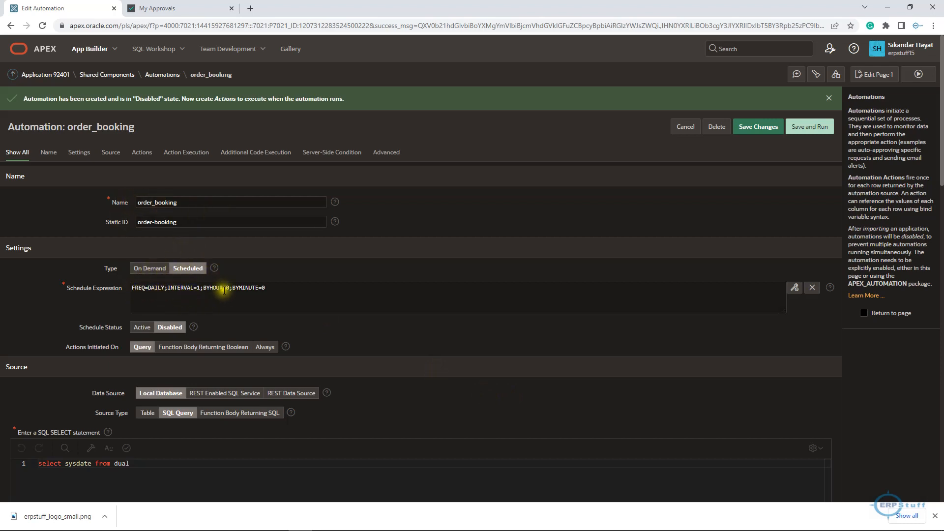
# Step: Review the automation's schedule expression and source, open its New Action for editing, and set the action type to Send E-Mail
pyautogui.moveTo(273, 288); pyautogui.dragTo(123, 292)
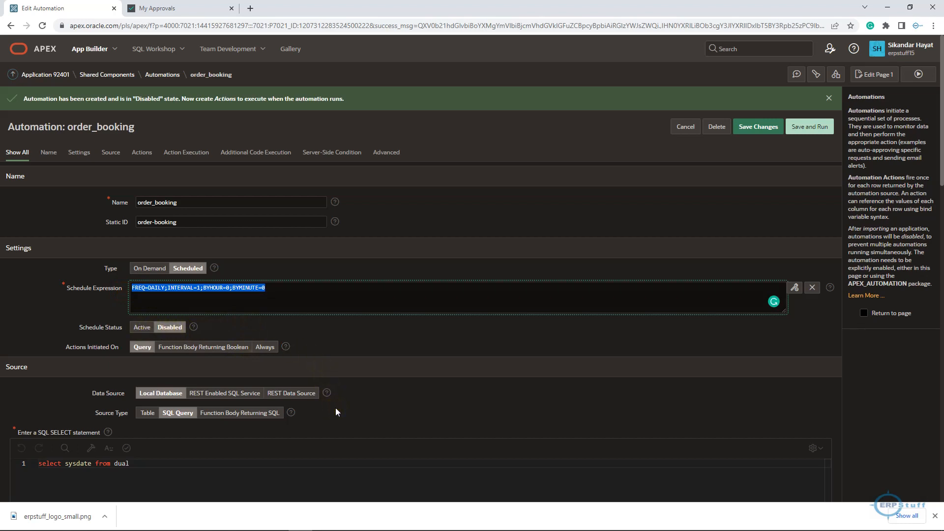
pyautogui.scroll(-2, 336, 408)
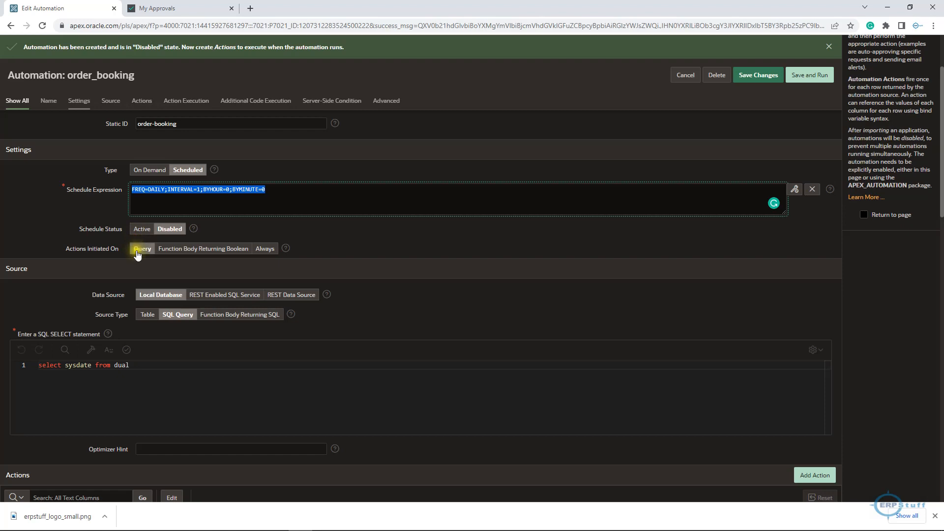
pyautogui.scroll(-3, 280, 373)
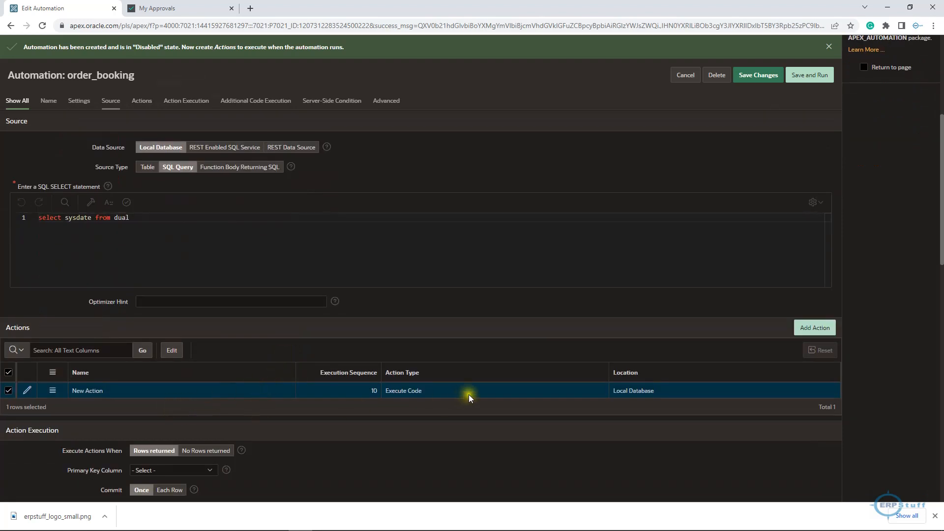
pyautogui.scroll(-1, 469, 396)
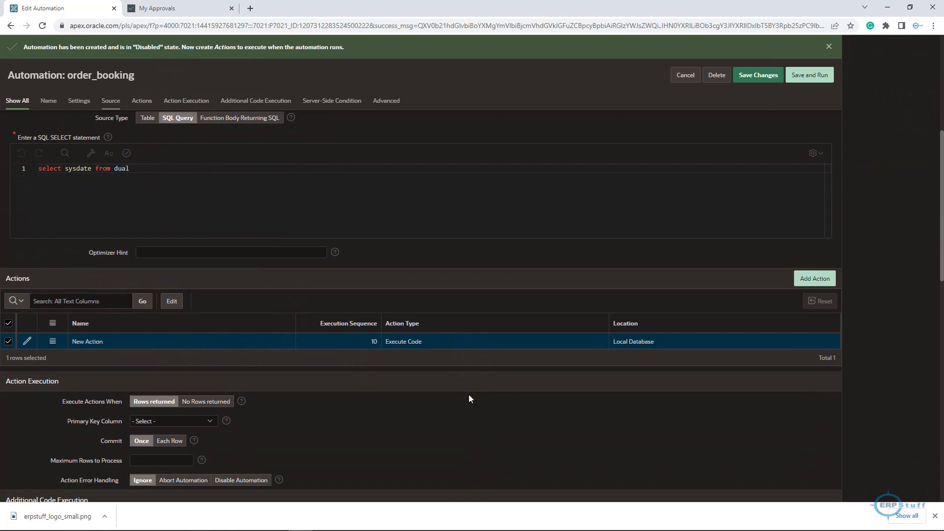
pyautogui.click(32, 343)
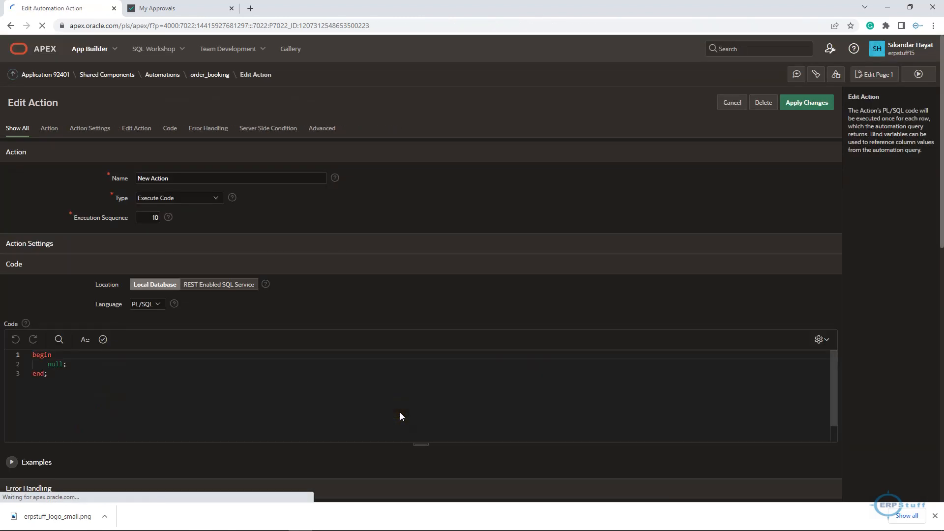
pyautogui.click(199, 197)
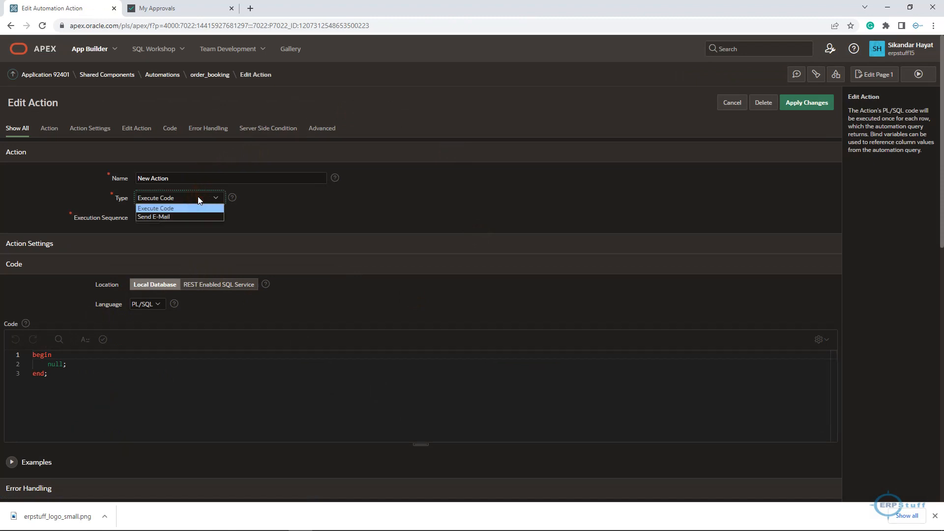
pyautogui.click(193, 215)
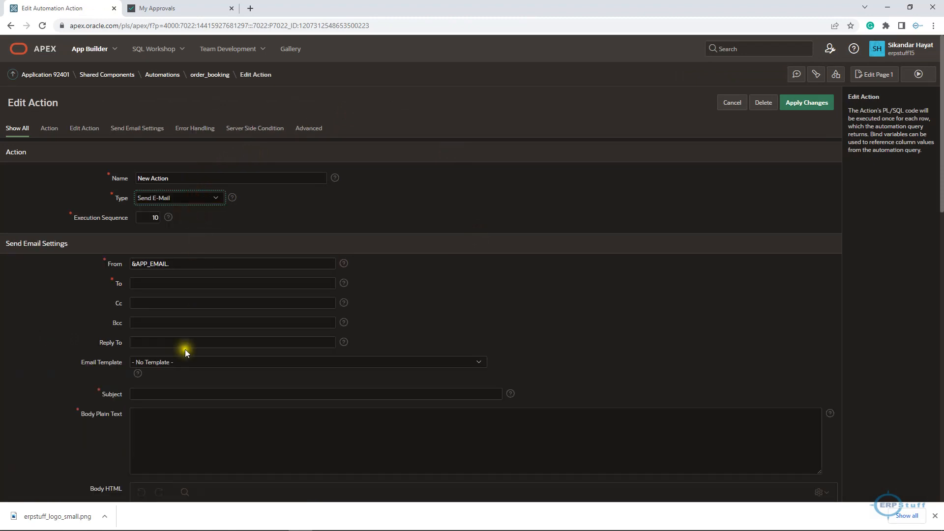
pyautogui.scroll(-5, 231, 428)
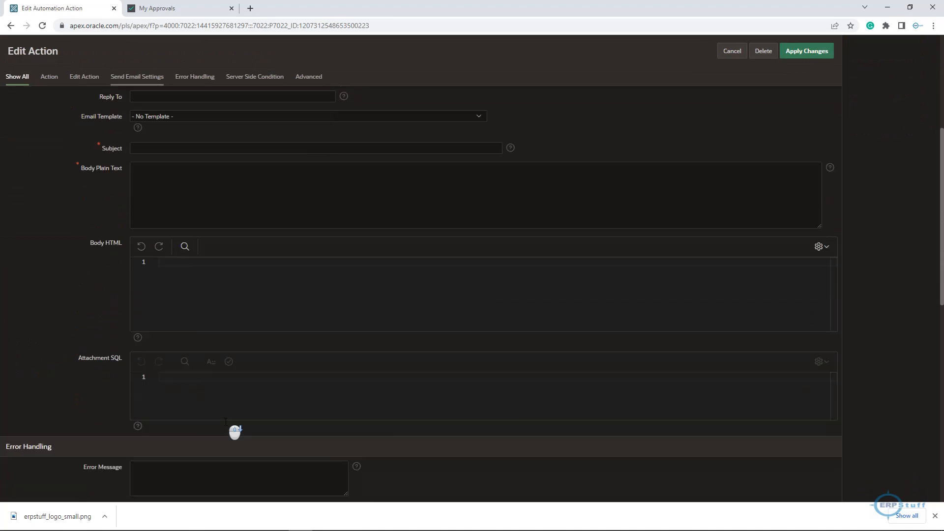
# Step: Examine the Send Email Settings of the automation action, including the From address, recipients, subject, body and attachment fields
pyautogui.scroll(-5, 235, 431)
pyautogui.scroll(2, 234, 431)
pyautogui.scroll(7, 235, 432)
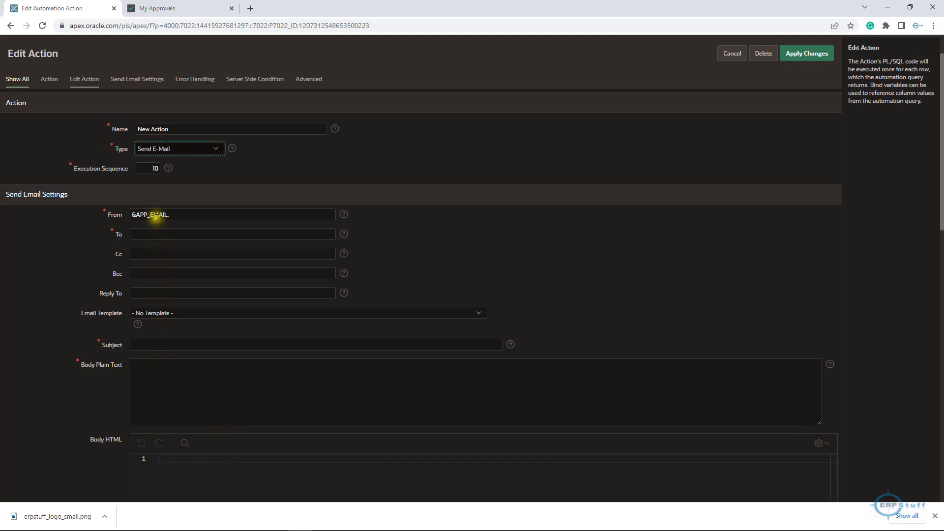
pyautogui.moveTo(176, 214); pyautogui.dragTo(126, 218)
pyautogui.click(180, 399)
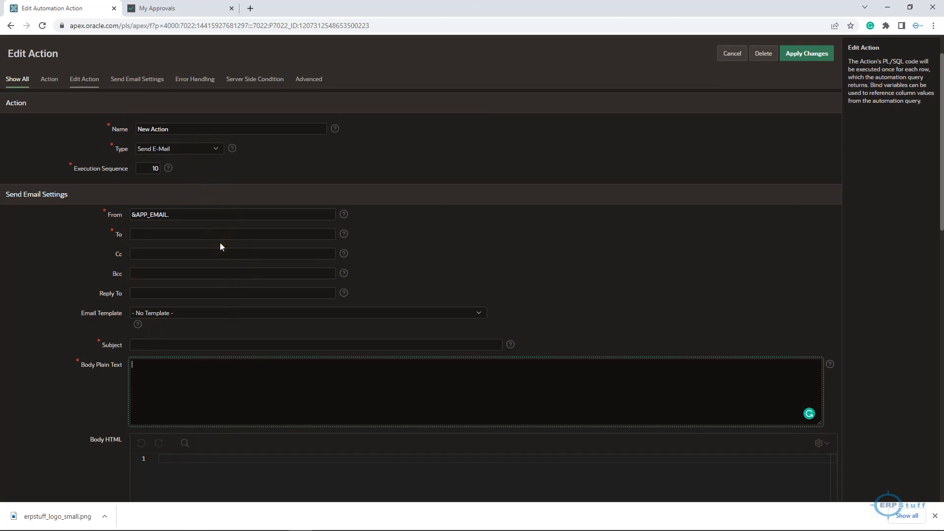
pyautogui.scroll(1, 221, 246)
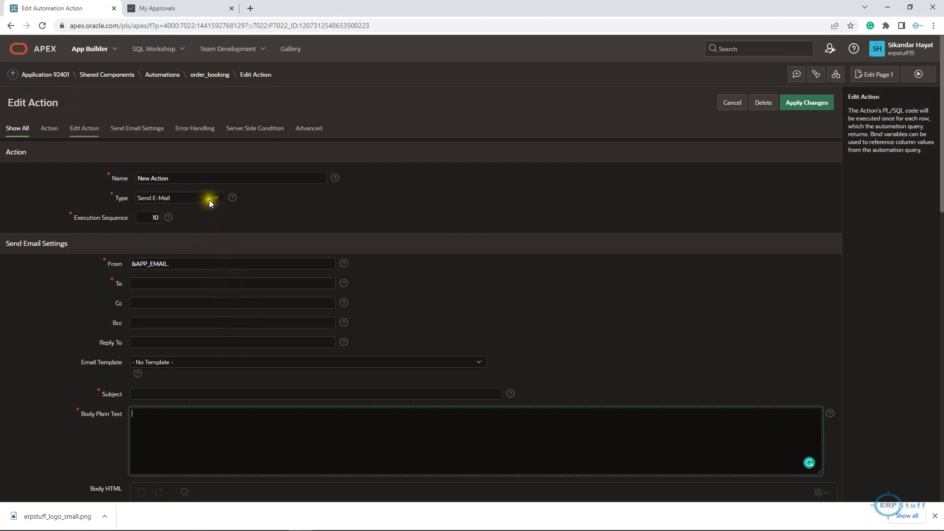
# Step: Try the Execute Code type for the automation action, examine its PL/SQL code and condition settings, and leave without saving
pyautogui.click(209, 196)
pyautogui.click(184, 208)
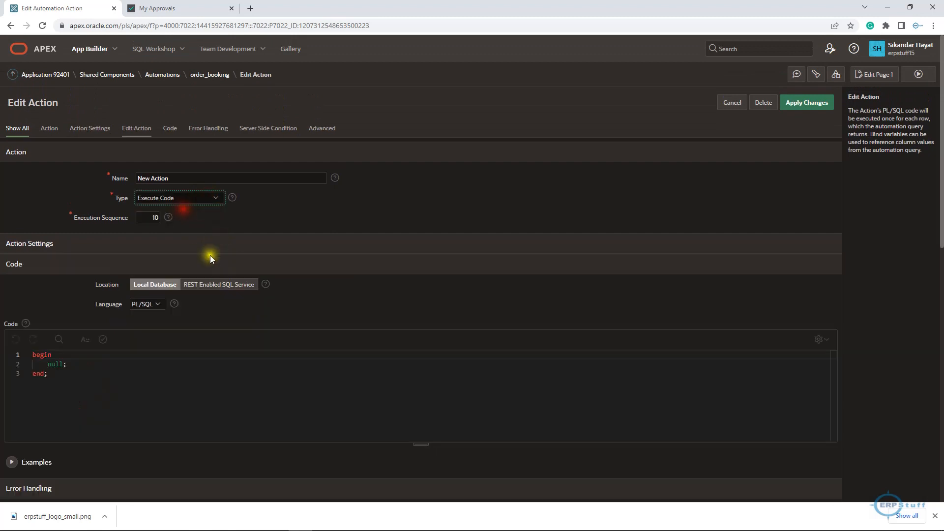
pyautogui.moveTo(110, 365); pyautogui.dragTo(10, 364)
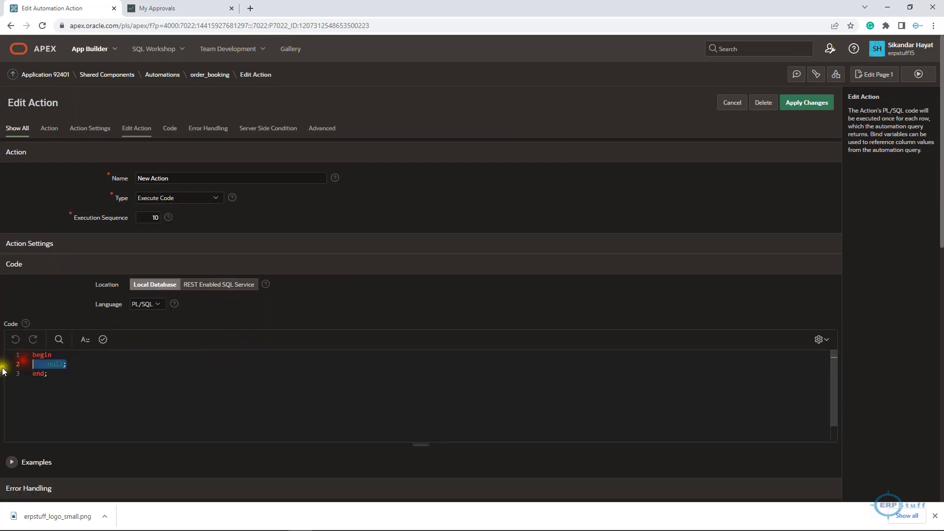
pyautogui.scroll(-7, 190, 399)
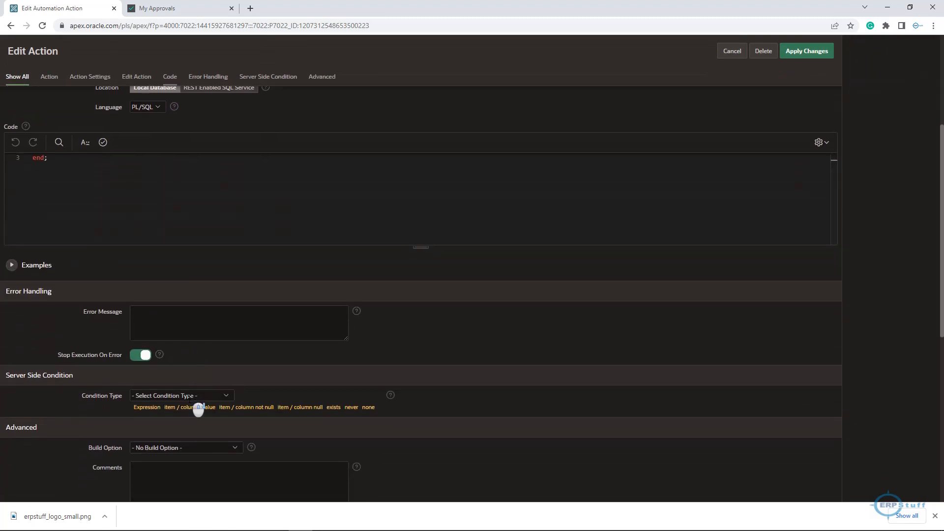
pyautogui.scroll(8, 189, 398)
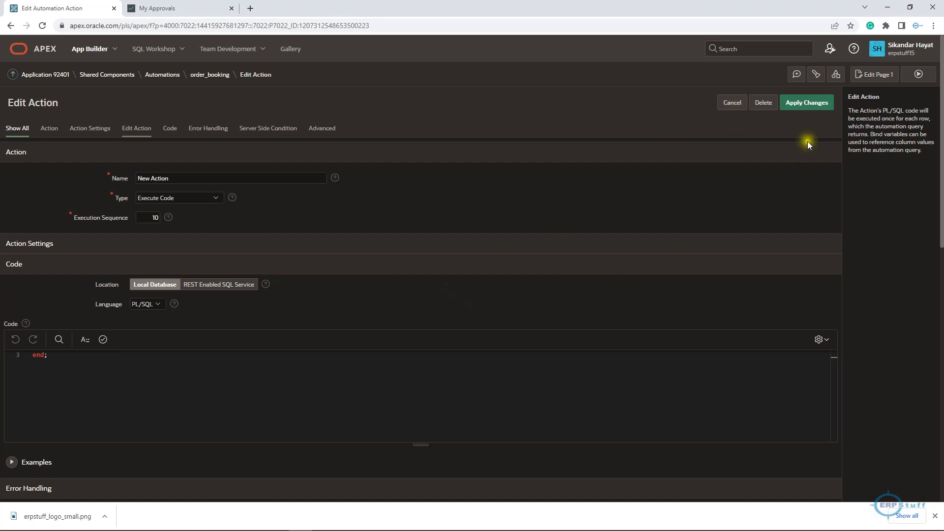
pyautogui.click(733, 104)
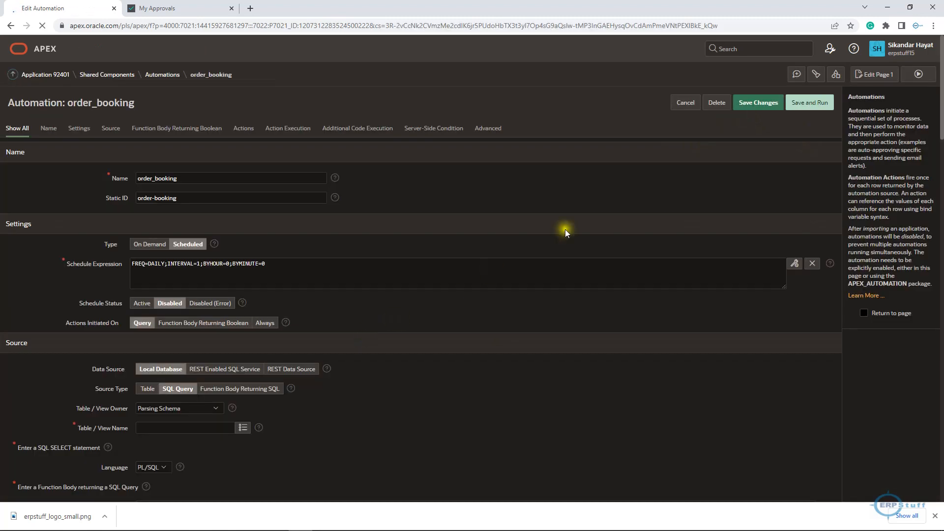
# Step: Leave the order_booking automation and open the Salary Change task definition from the application's Shared Components
pyautogui.click(680, 105)
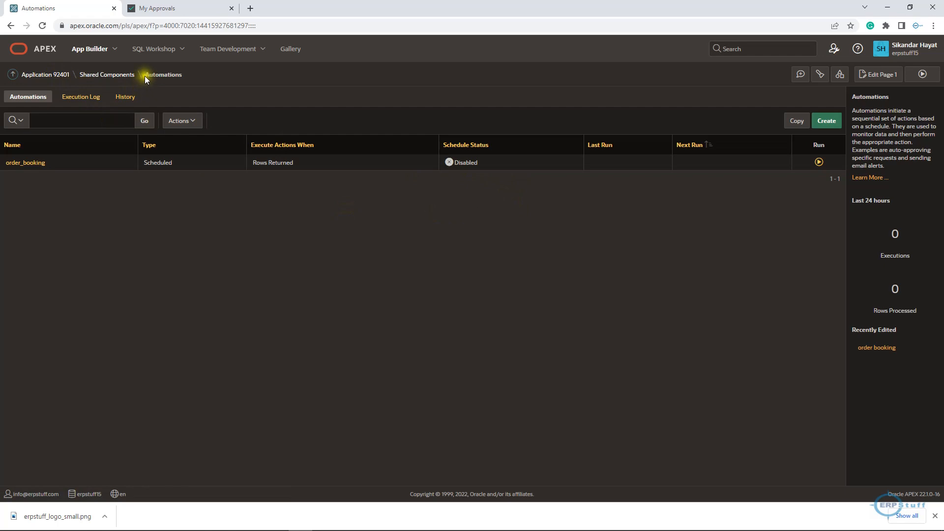
pyautogui.click(122, 76)
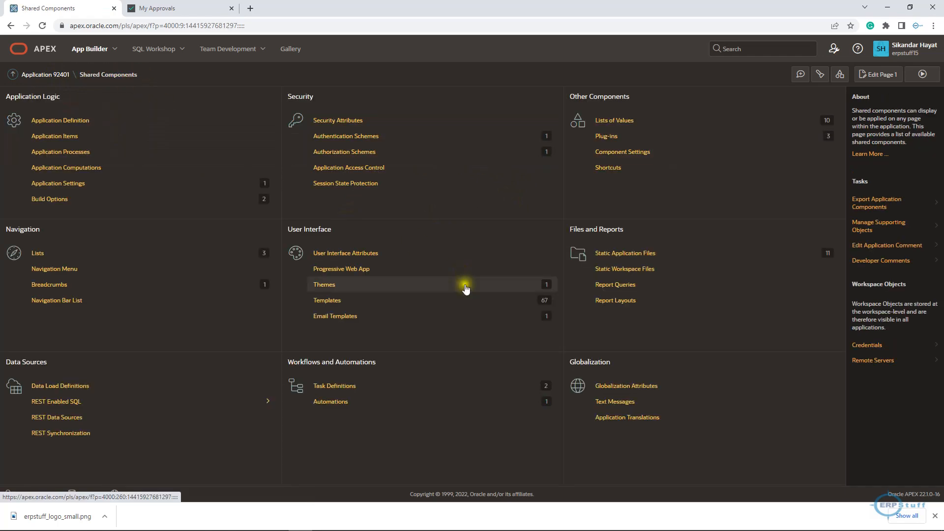
pyautogui.click(342, 391)
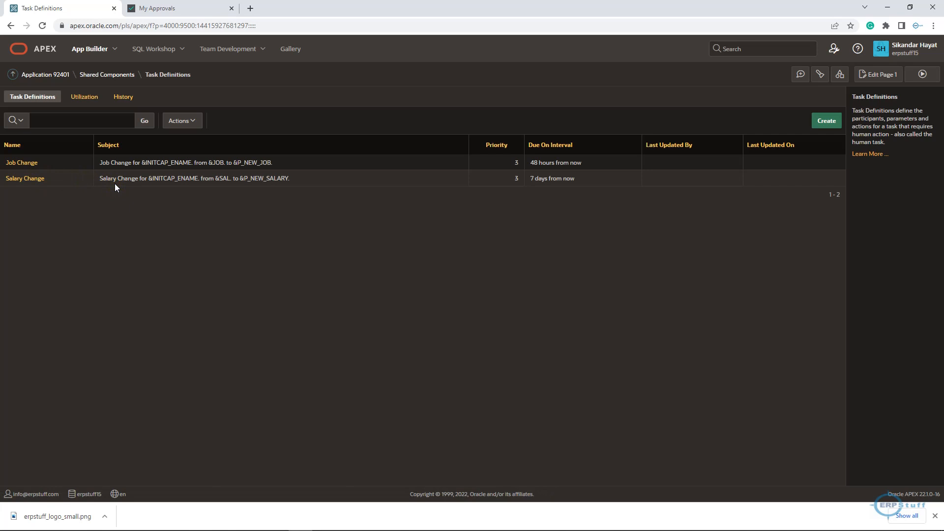
pyautogui.moveTo(239, 178); pyautogui.dragTo(294, 178)
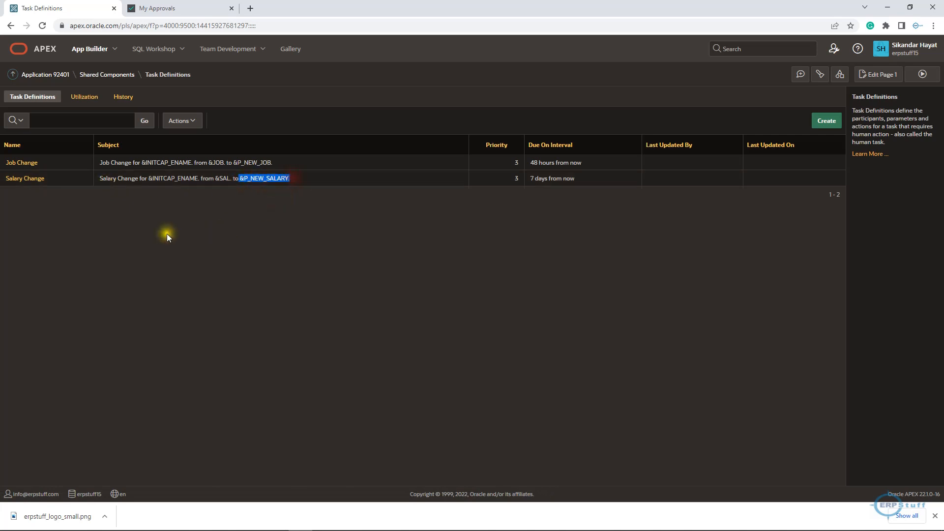
pyautogui.click(23, 179)
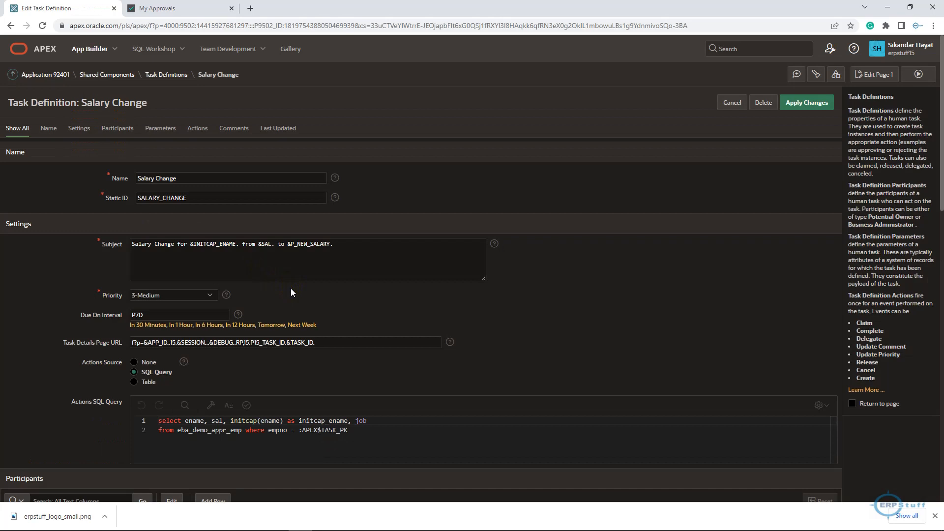
# Step: Look through the priority choices and try the Due On Interval presets for 1 hour, 30 minutes, 6 hours, 12 hours and Tomorrow, ending on Next Week
pyautogui.click(169, 298)
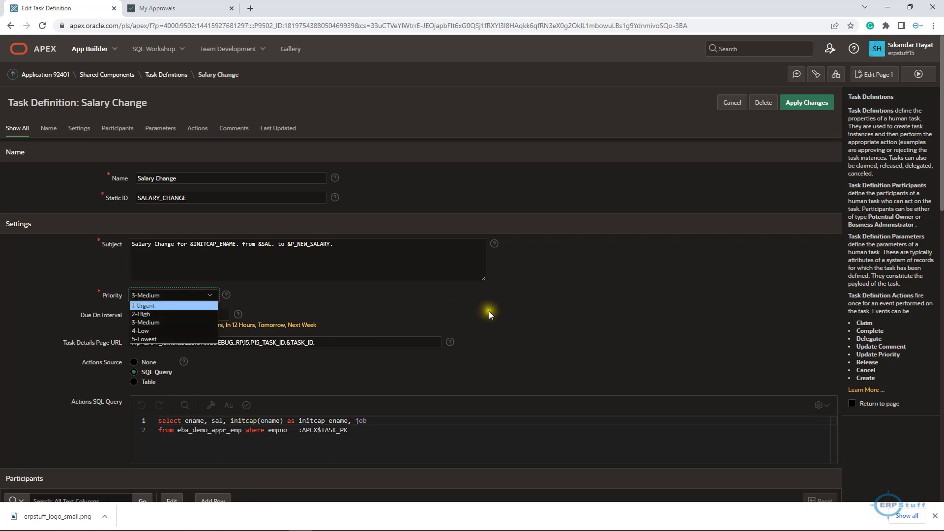
pyautogui.click(504, 311)
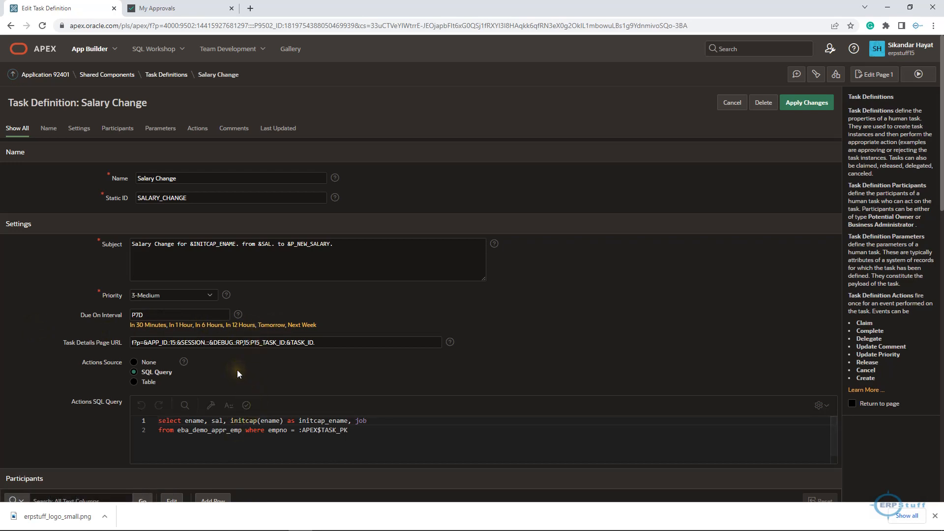
pyautogui.click(177, 326)
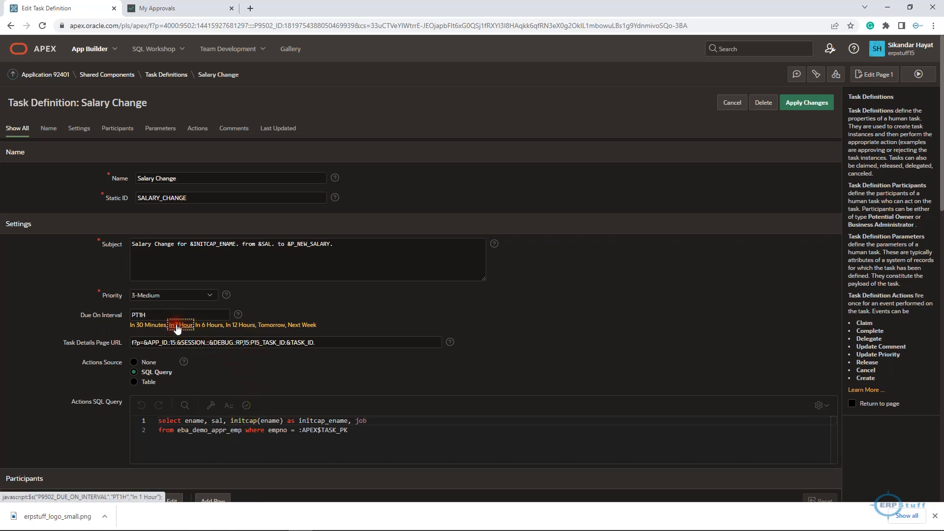
pyautogui.click(144, 325)
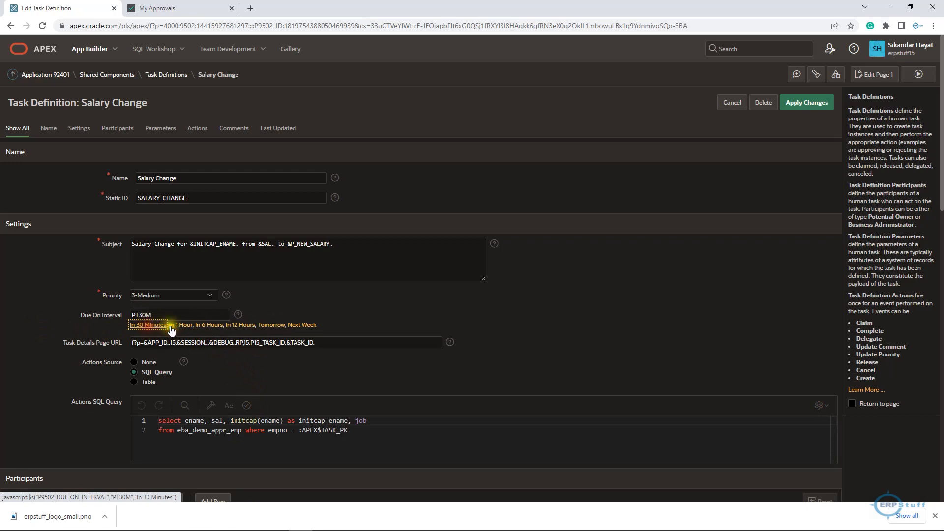
pyautogui.click(201, 325)
pyautogui.click(240, 325)
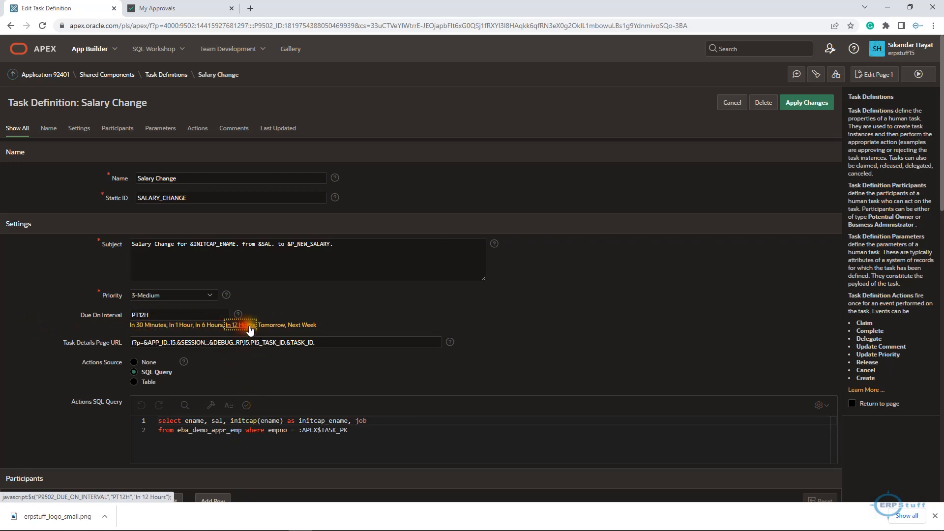
pyautogui.click(271, 327)
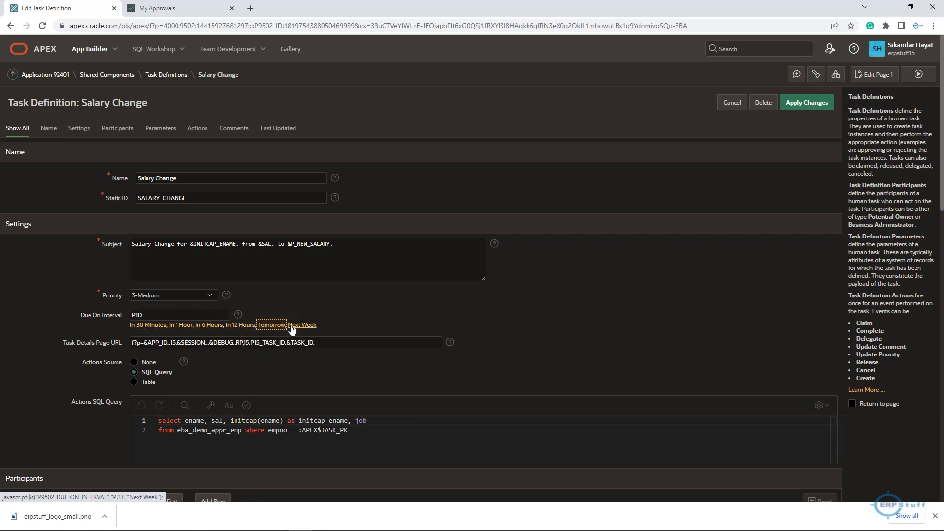
pyautogui.click(294, 328)
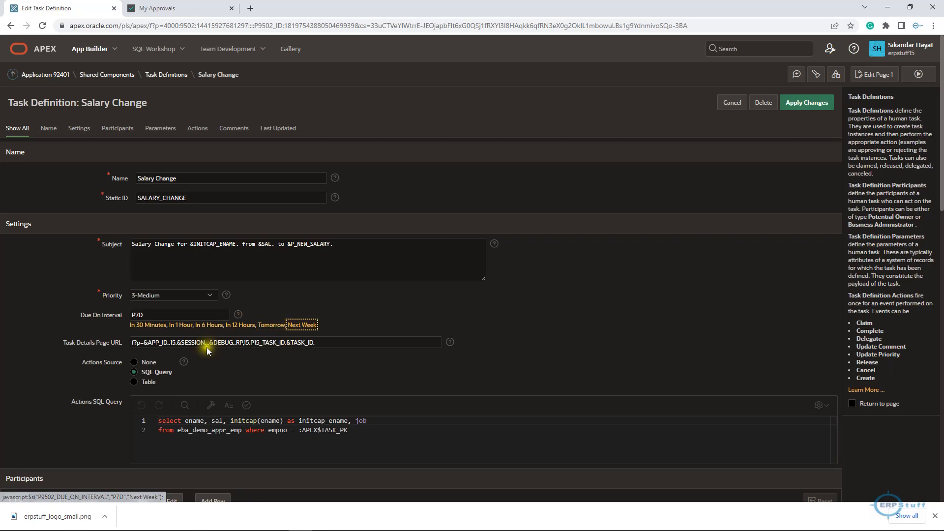
# Step: Examine the Task Details Page URL and the Actions SQL Query with its :APEX$TASK_PK condition in the Salary Change definition
pyautogui.moveTo(333, 348); pyautogui.dragTo(131, 345)
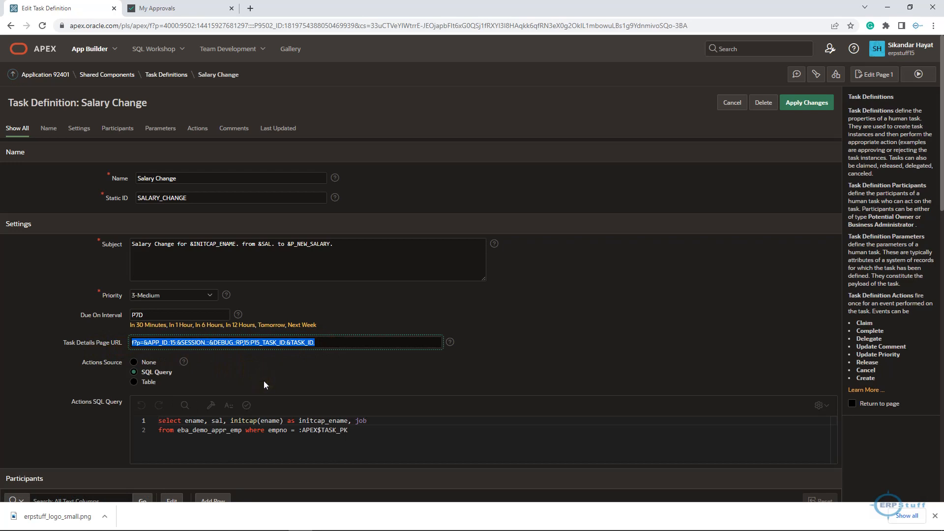
pyautogui.scroll(-2, 264, 380)
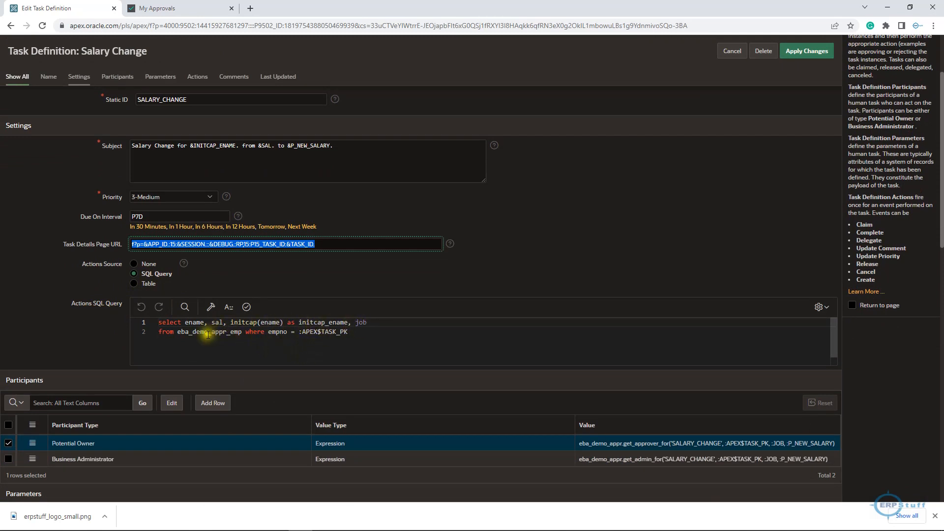
pyautogui.moveTo(178, 333); pyautogui.dragTo(349, 334)
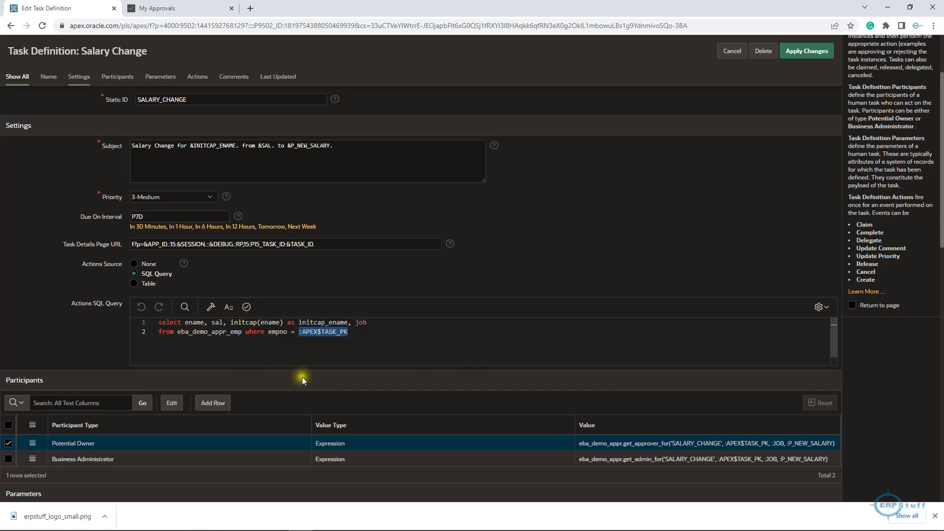
# Step: Examine the value expressions of the Potential Owner and Business Administrator participants, comparing their first argument with the task's Static ID
pyautogui.scroll(-2, 321, 394)
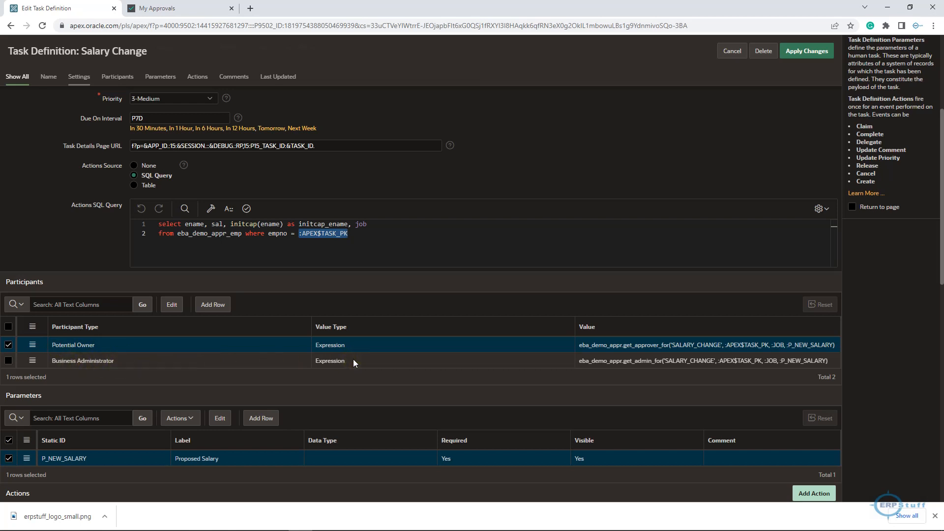
pyautogui.click(33, 345)
pyautogui.click(633, 346)
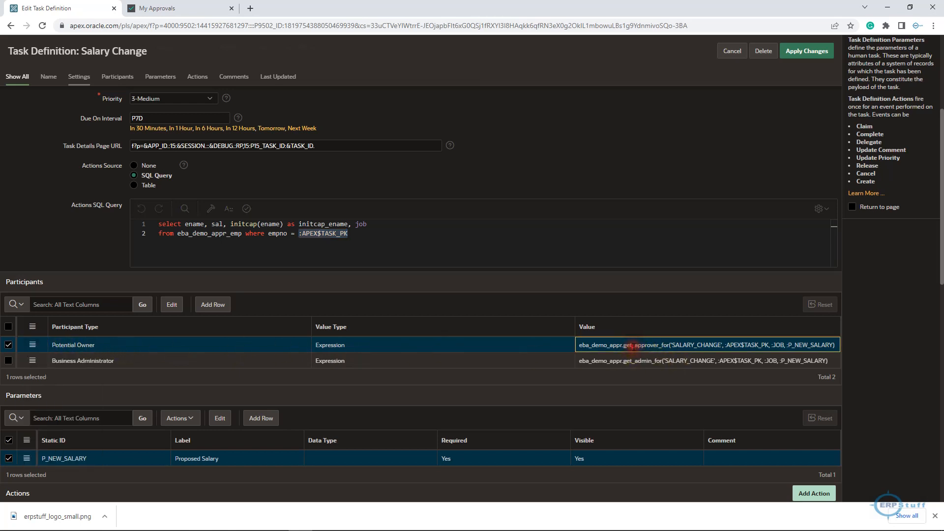
pyautogui.click(172, 305)
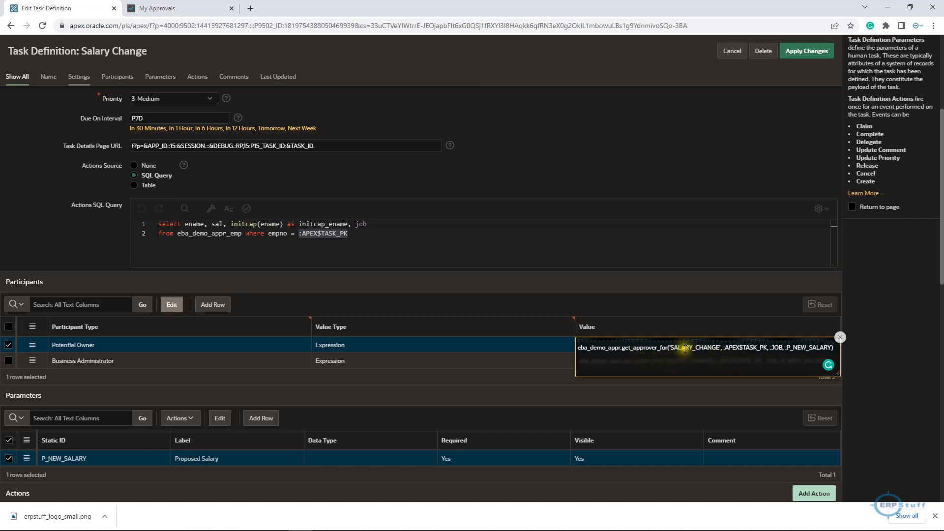
pyautogui.scroll(3, 518, 350)
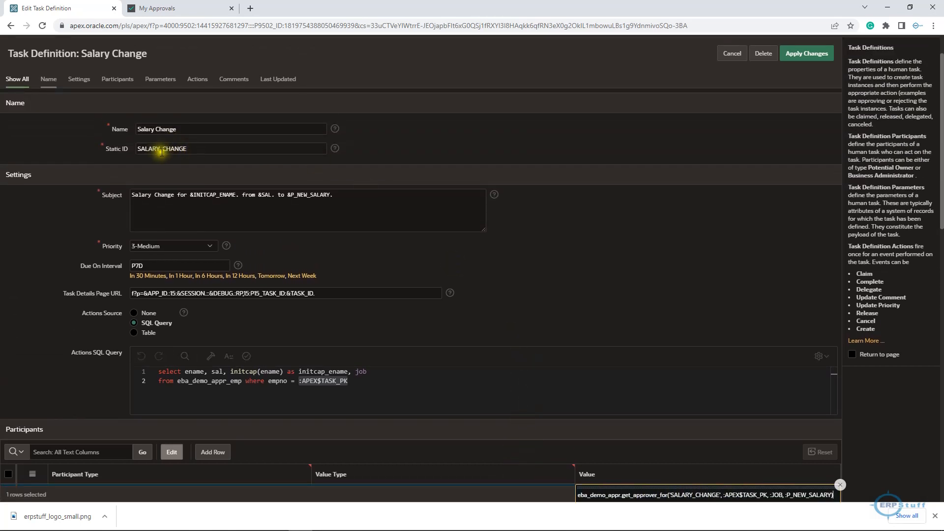
pyautogui.scroll(-2, 742, 447)
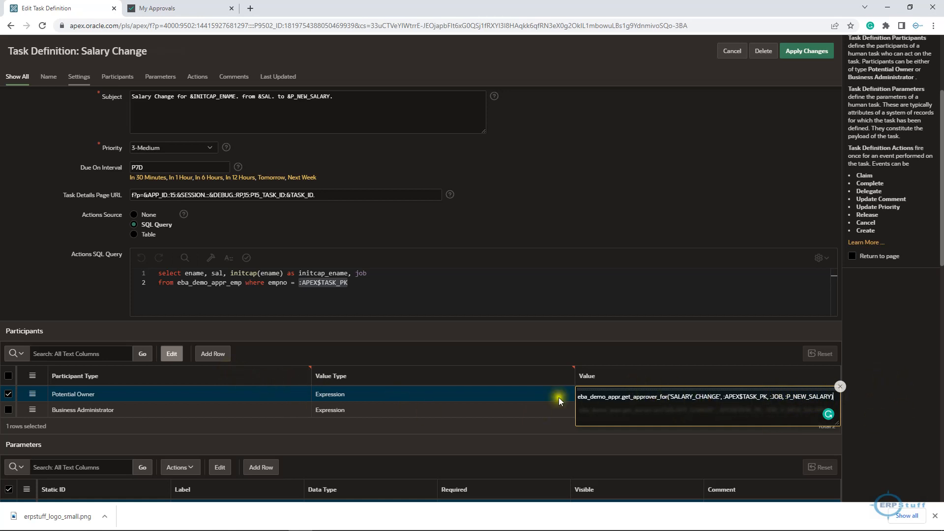
pyautogui.click(590, 350)
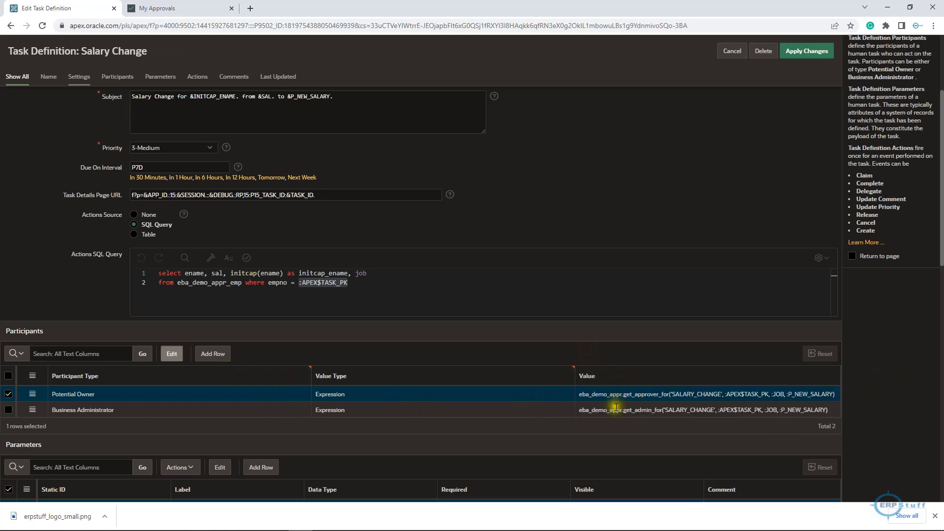
pyautogui.click(654, 411)
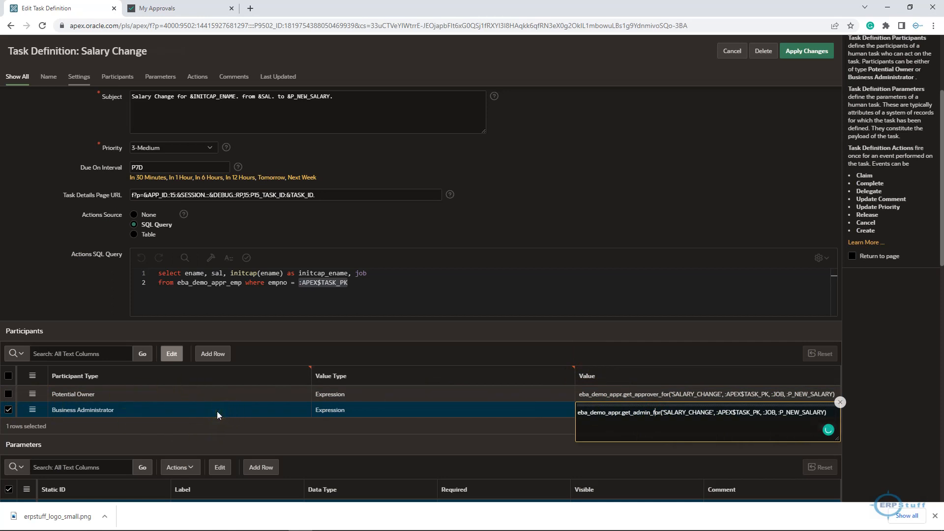
# Step: Close the Business Administrator expression, look over the task parameters, and open the On Approve action for editing
pyautogui.scroll(-3, 217, 411)
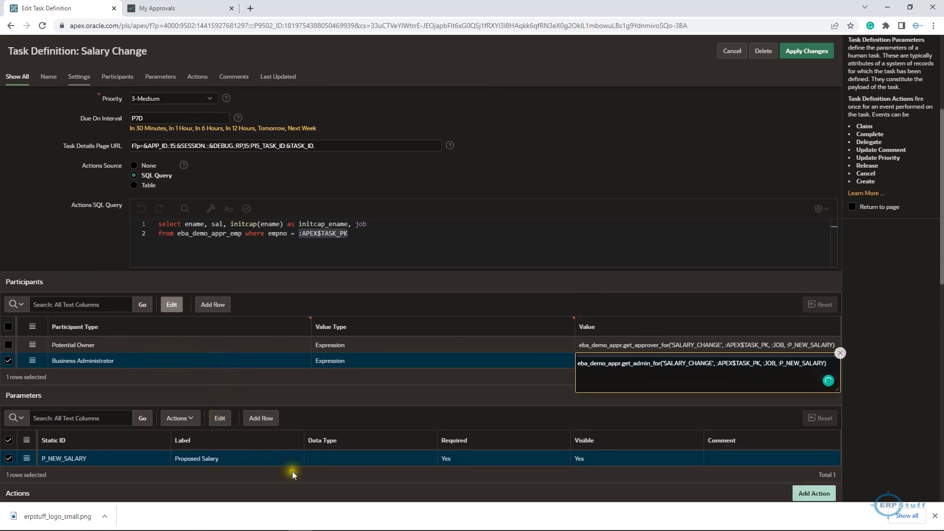
pyautogui.scroll(-2, 290, 464)
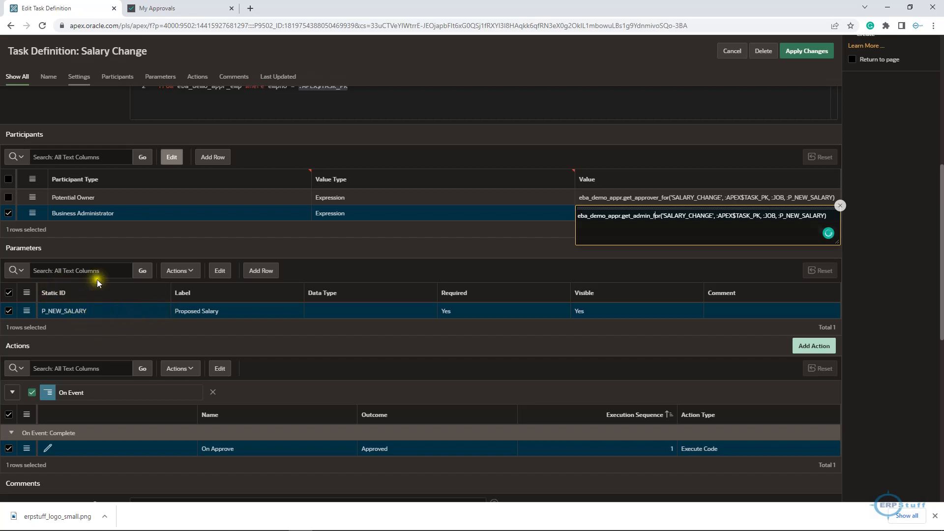
pyautogui.click(840, 207)
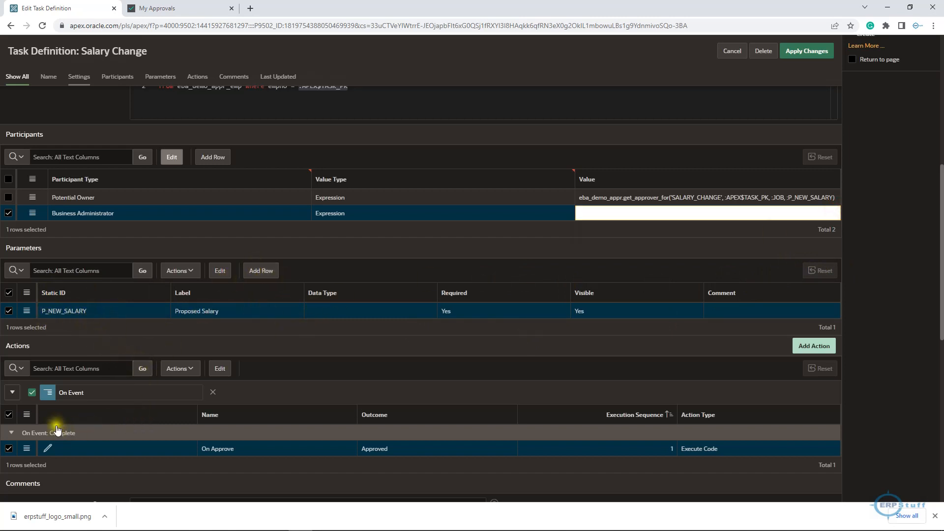
pyautogui.scroll(-1, 146, 440)
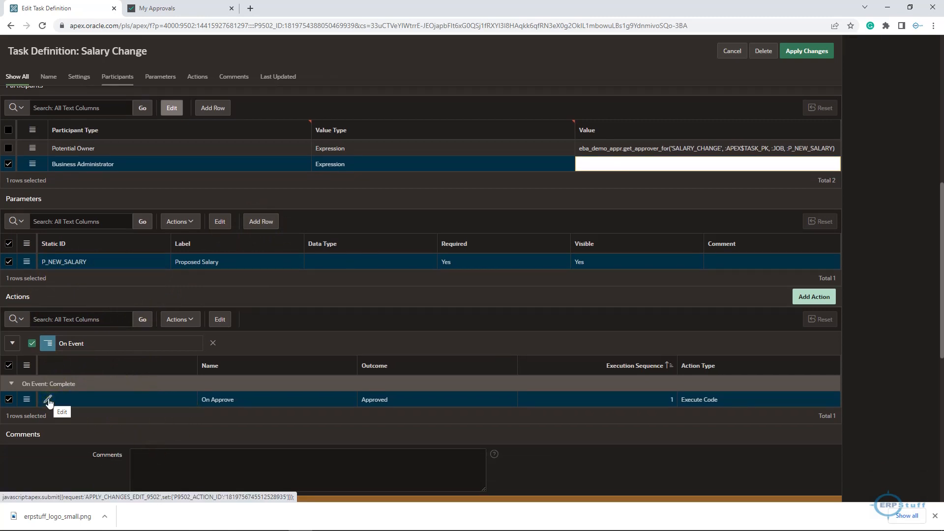
pyautogui.click(48, 401)
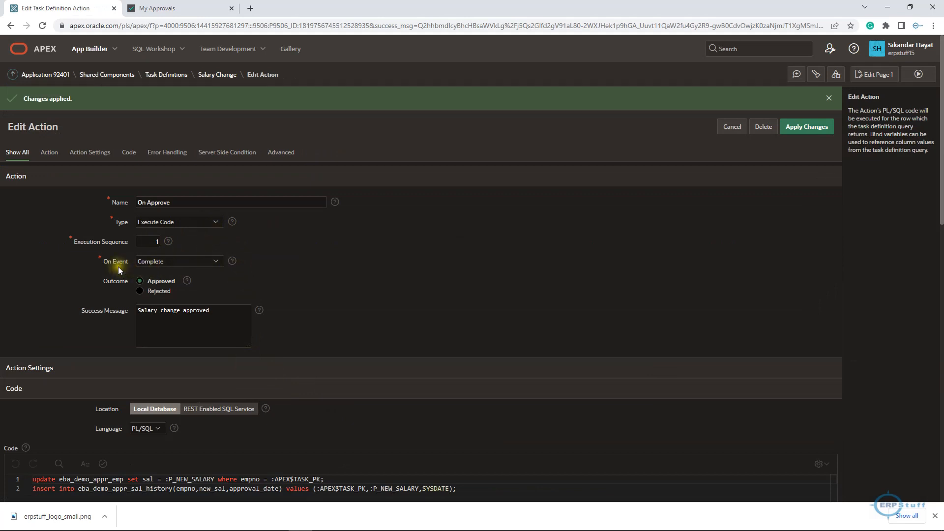
# Step: Look through the On Event choices of the On Approve action and read the help for that setting
pyautogui.click(199, 264)
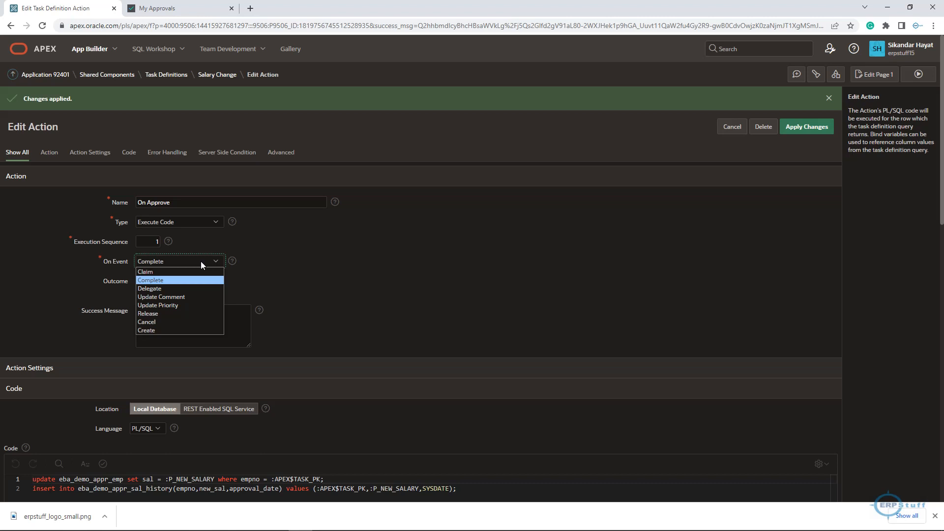
pyautogui.click(270, 266)
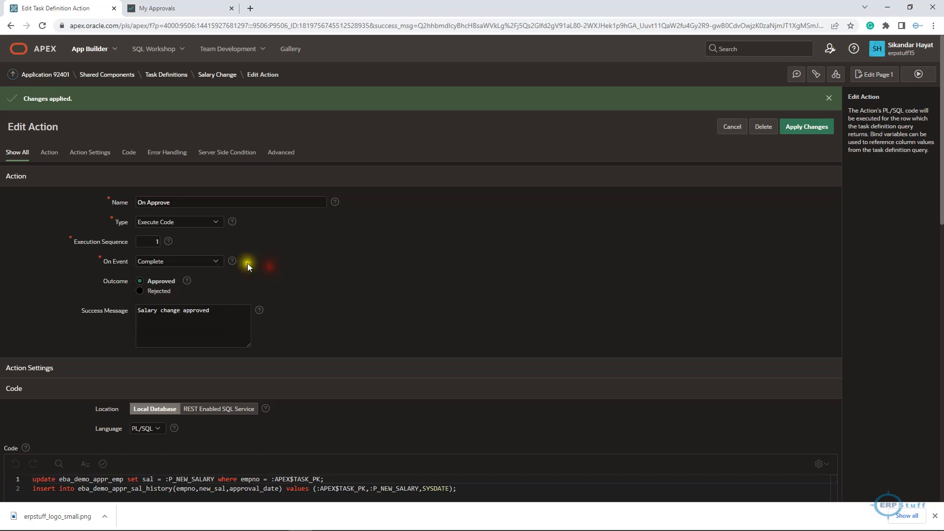
pyautogui.click(232, 262)
pyautogui.click(233, 262)
pyautogui.click(582, 234)
# Step: Examine the On Approve action's PL/SQL code, covering the eba_demo_appr_emp update and the eba_demo_appr_sal_history insert
pyautogui.scroll(-3, 259, 349)
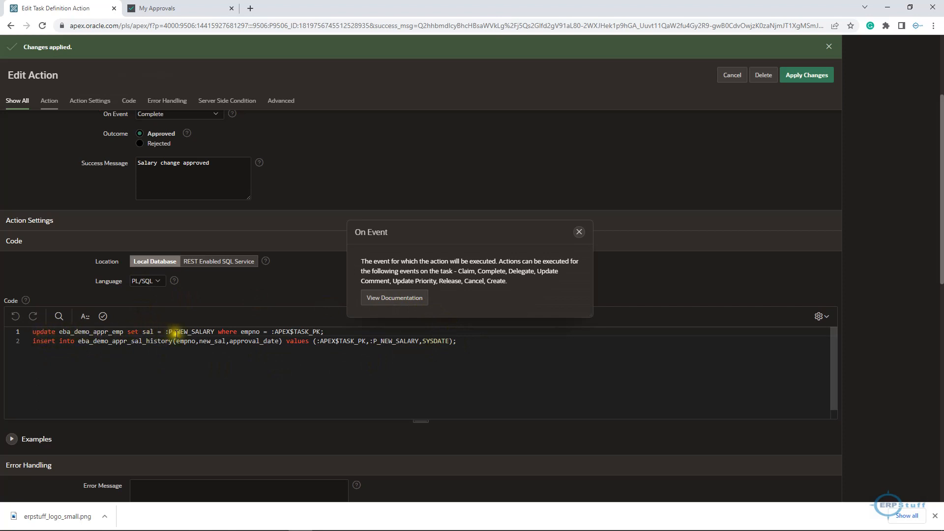
pyautogui.click(144, 332)
pyautogui.moveTo(144, 332); pyautogui.dragTo(325, 332)
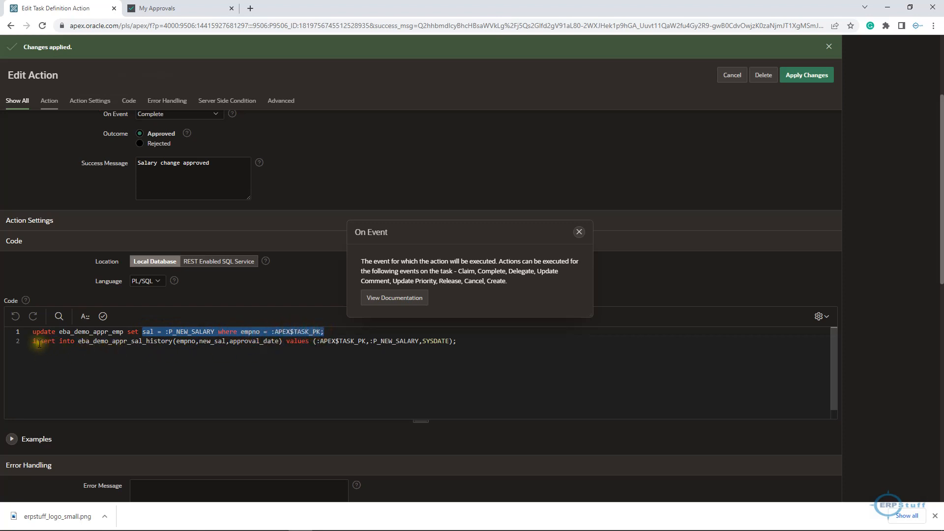
pyautogui.moveTo(33, 341); pyautogui.dragTo(303, 344)
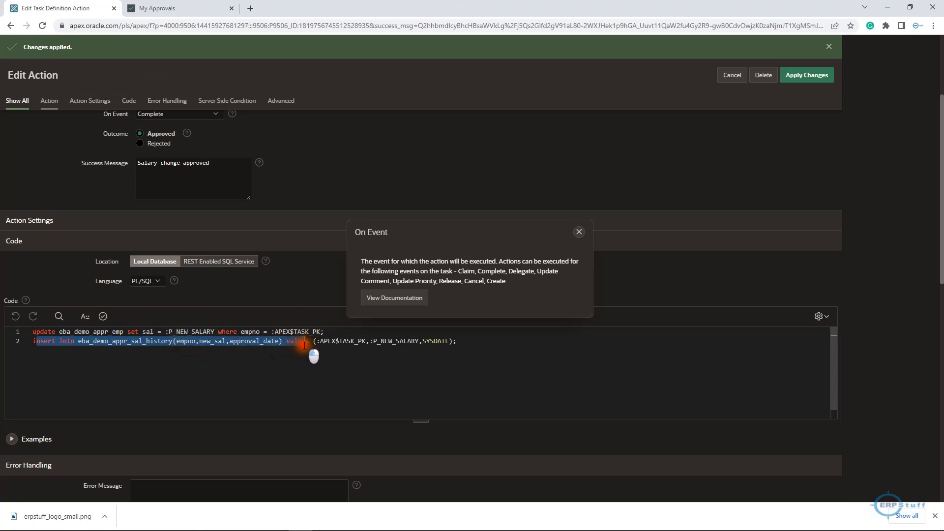
# Step: Expand the code examples and examine the apex_automation.log_warn call in Example 2
pyautogui.scroll(-2, 289, 383)
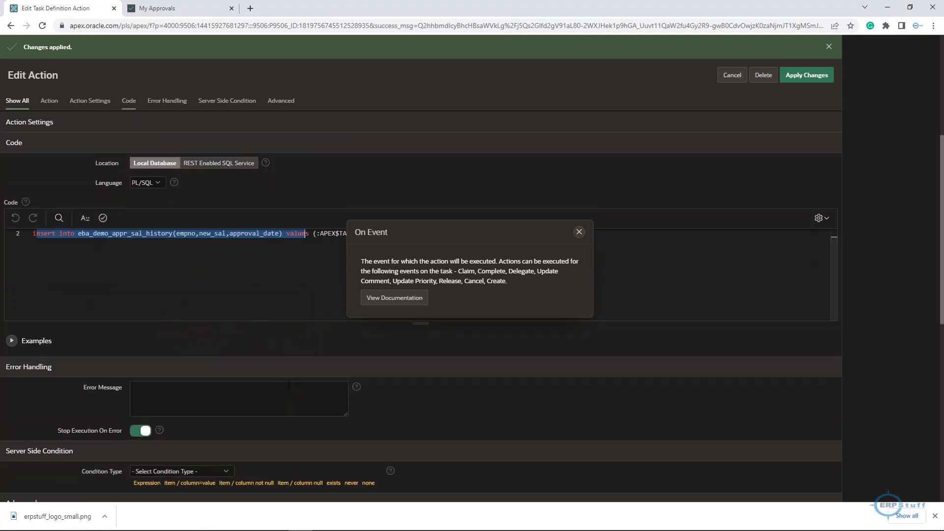
pyautogui.scroll(-1, 288, 385)
pyautogui.click(11, 292)
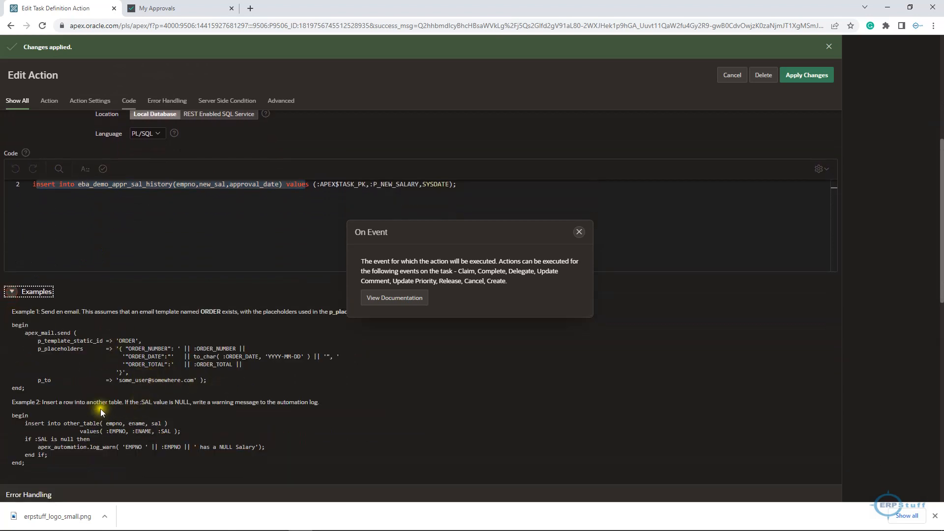
pyautogui.scroll(-1, 220, 410)
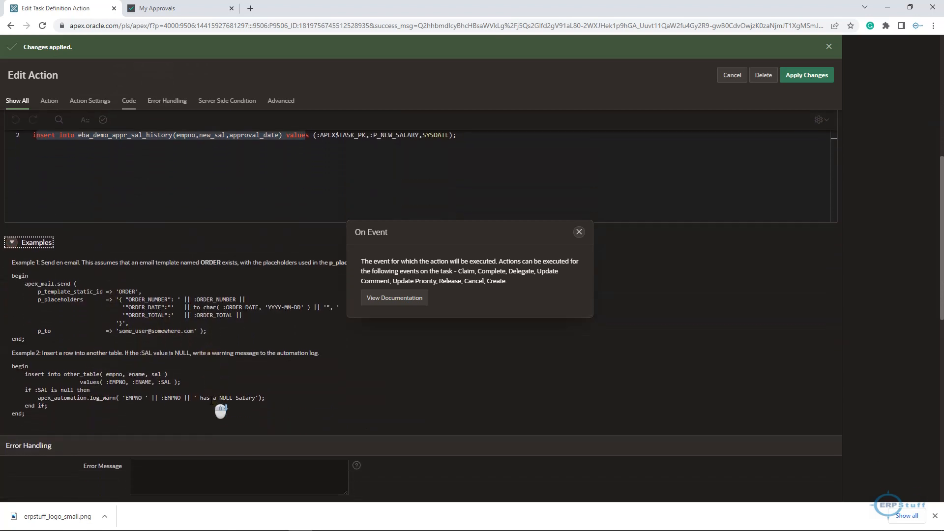
pyautogui.click(89, 398)
pyautogui.moveTo(88, 399); pyautogui.dragTo(118, 400)
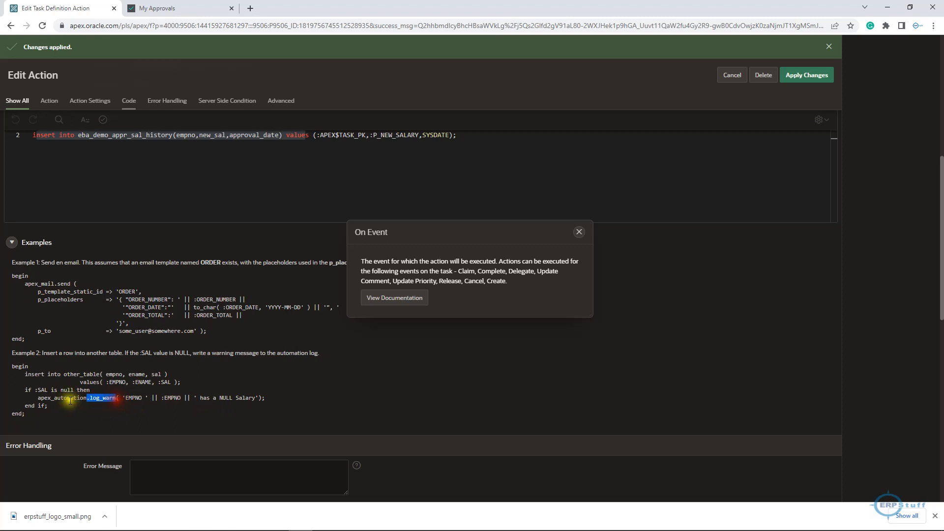
pyautogui.moveTo(38, 398); pyautogui.dragTo(102, 399)
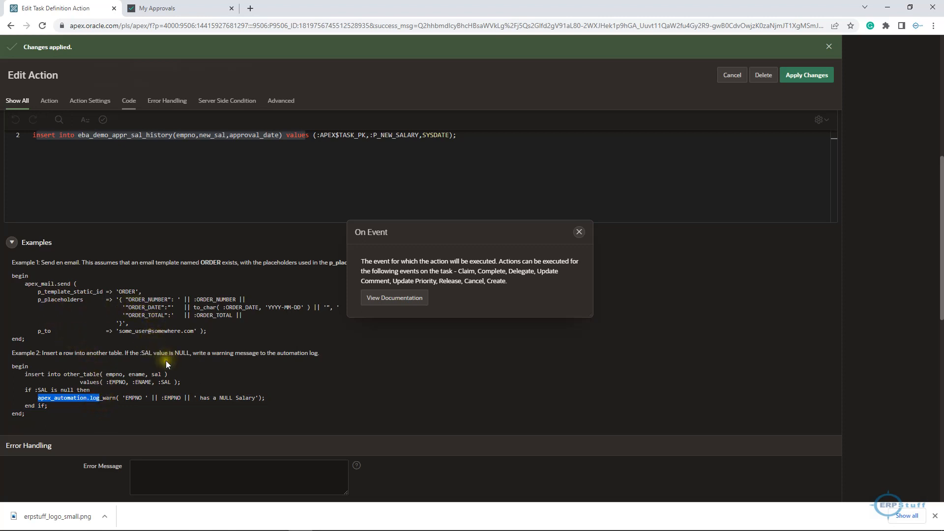
pyautogui.click(69, 397)
pyautogui.moveTo(39, 400); pyautogui.dragTo(84, 399)
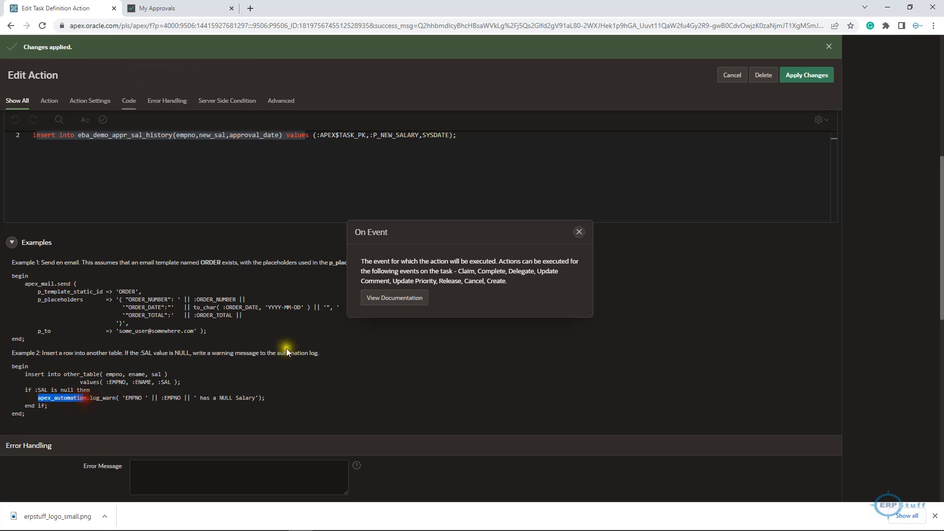
# Step: Close the On Event help and review the On Approve action's settings and both PL/SQL statements
pyautogui.click(578, 231)
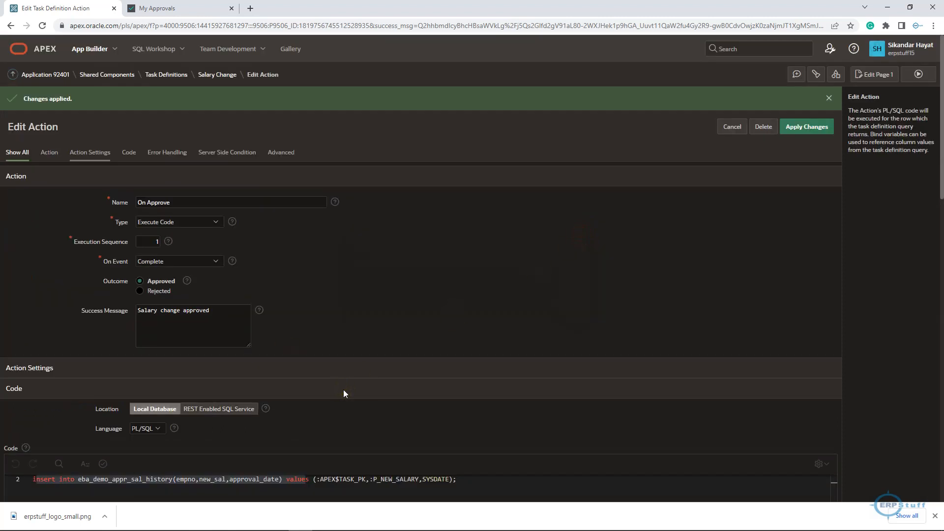
pyautogui.scroll(-2, 343, 394)
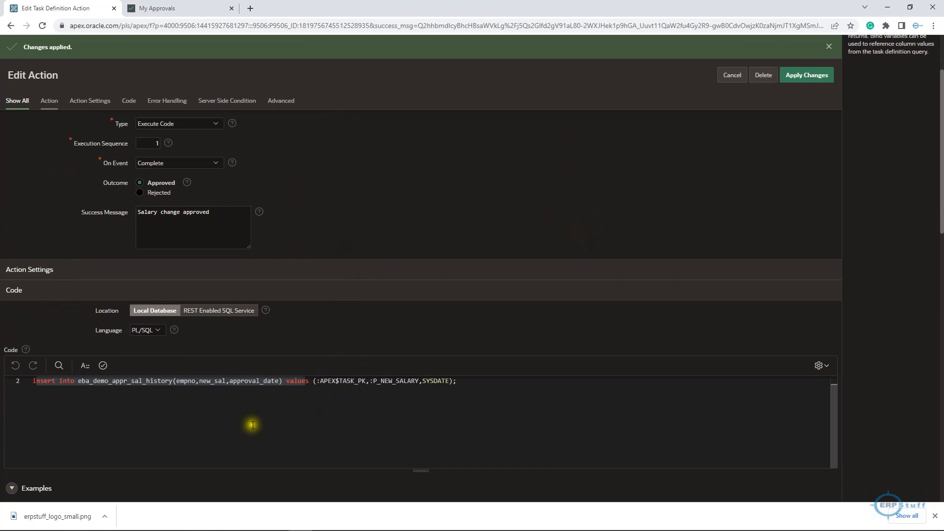
pyautogui.scroll(1, 129, 413)
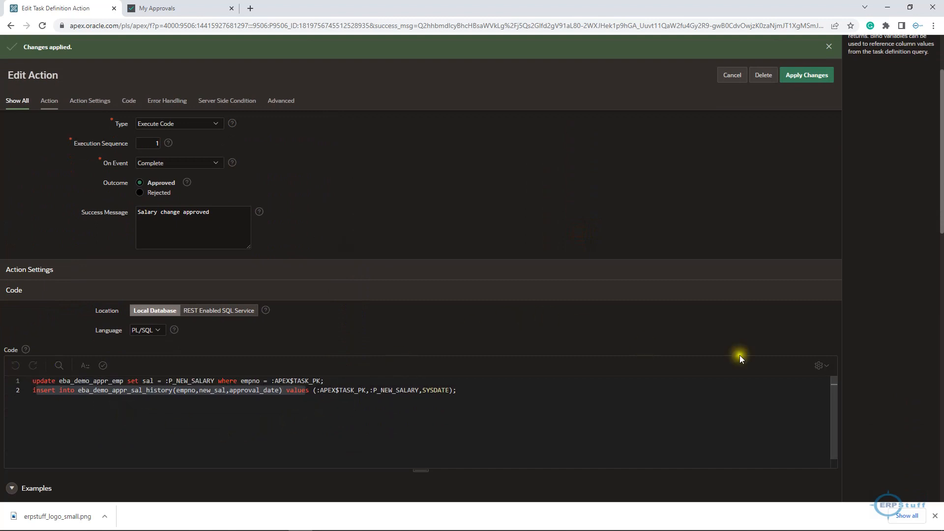
pyautogui.moveTo(942, 229); pyautogui.dragTo(936, 85)
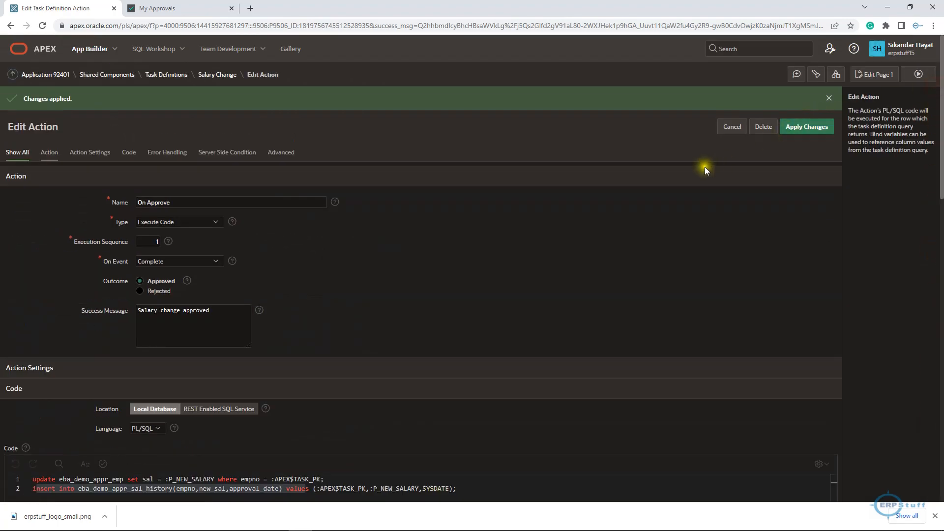
# Step: Return to Example 2 of the code examples and highlight the apex_automation package name
pyautogui.scroll(-3, 452, 310)
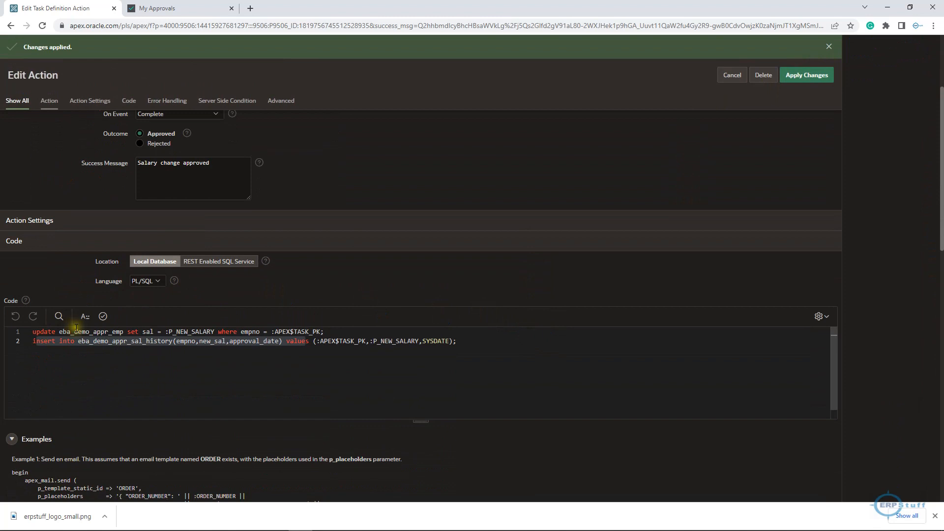
pyautogui.scroll(-3, 84, 416)
pyautogui.moveTo(38, 461); pyautogui.dragTo(84, 463)
pyautogui.scroll(-1, 83, 465)
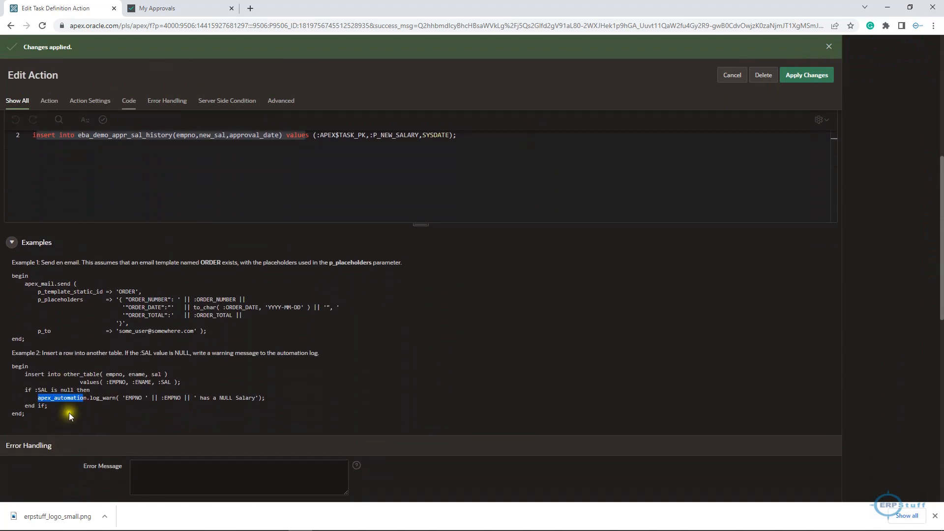
pyautogui.click(52, 400)
pyautogui.moveTo(39, 399); pyautogui.dragTo(88, 400)
# Step: Open erpstuff.com in a new browser tab and open the APEX_AUTOMATION Package topic in its Oracle APEX forum
pyautogui.click(251, 8)
pyautogui.write('erpstuff.com')
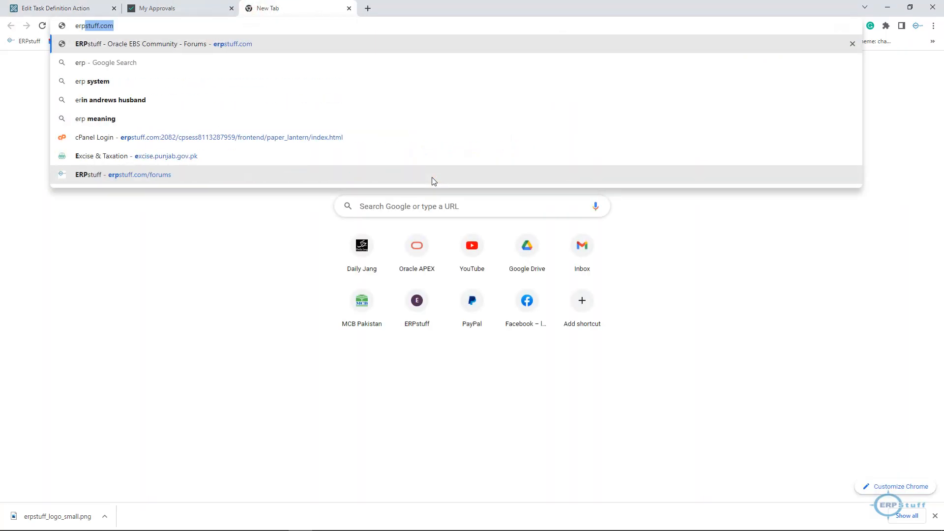
pyautogui.press('Return')
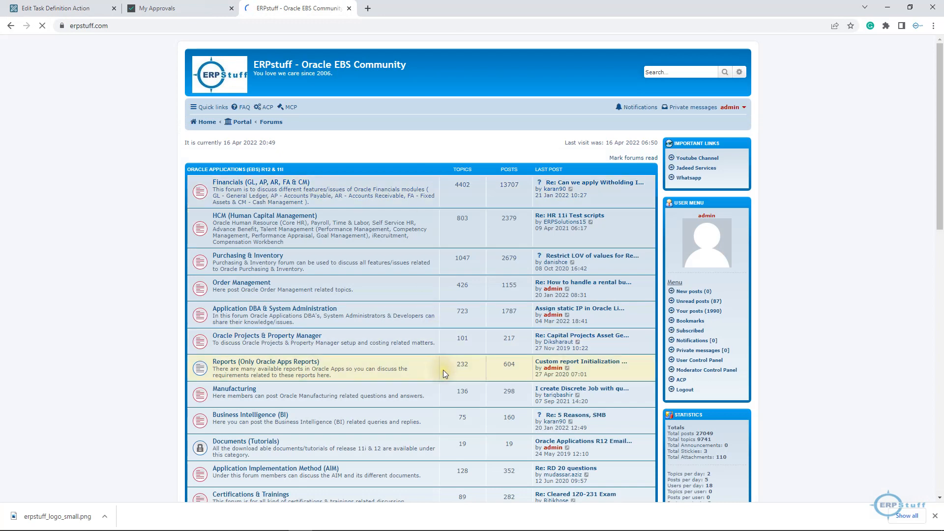
pyautogui.scroll(-5, 443, 370)
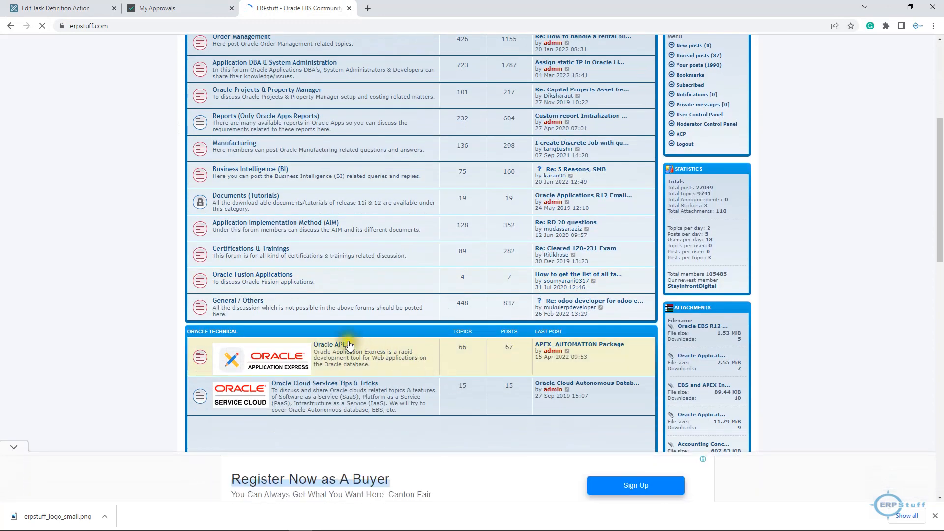
pyautogui.click(348, 345)
pyautogui.click(545, 157)
pyautogui.scroll(-3, 483, 334)
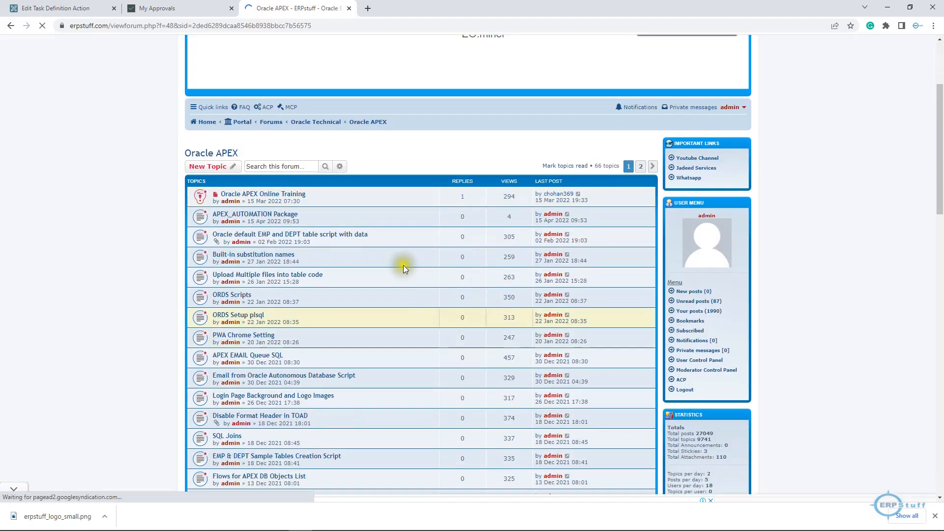
pyautogui.click(246, 214)
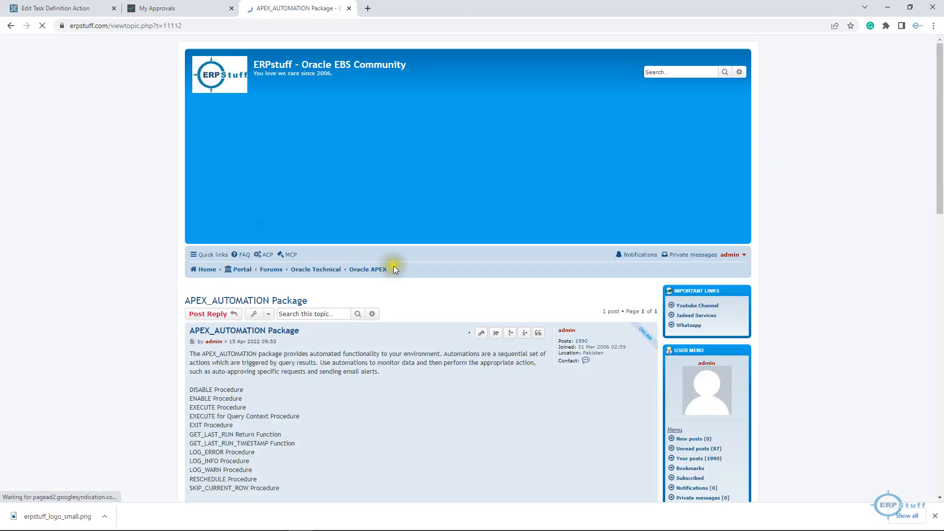
# Step: Examine the APEX_AUTOMATION procedure list, highlighting the EXECUTE Procedure, and the enable, disable and execute code samples
pyautogui.scroll(-3, 393, 269)
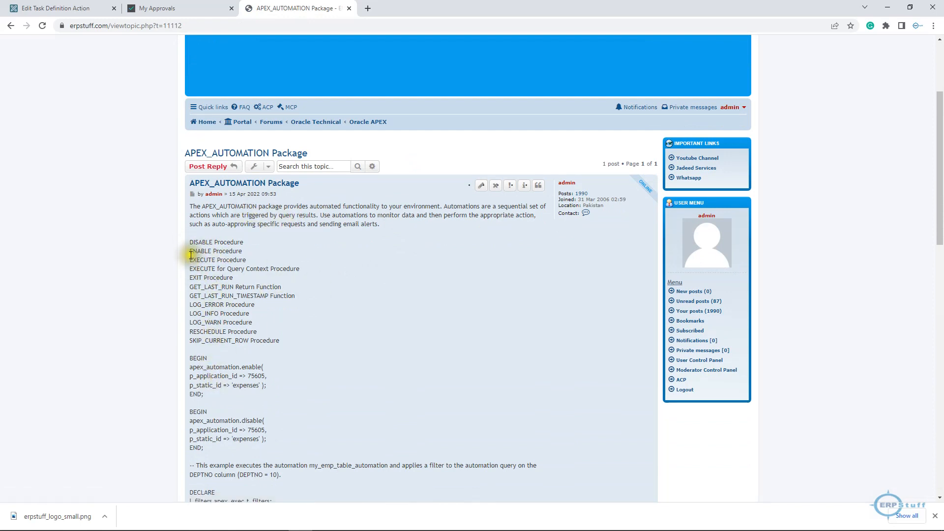
pyautogui.moveTo(192, 259); pyautogui.dragTo(270, 261)
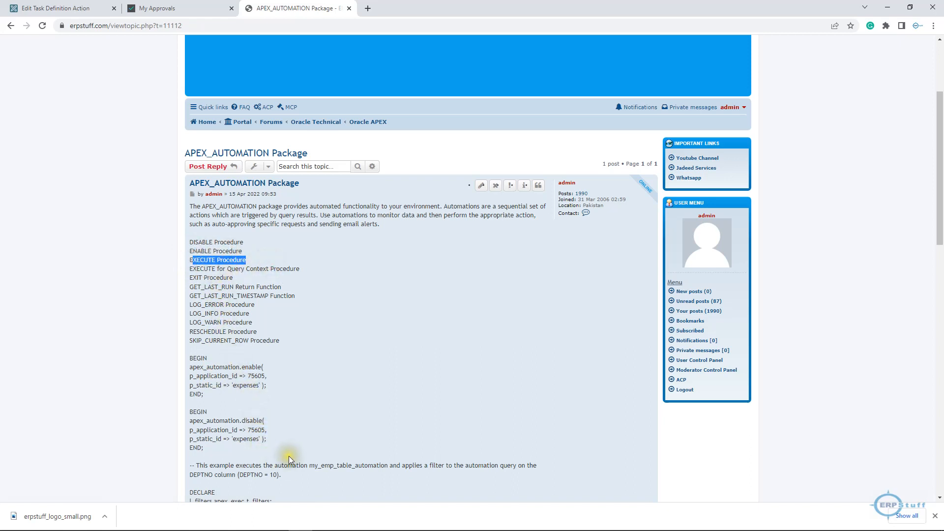
pyautogui.scroll(-4, 288, 456)
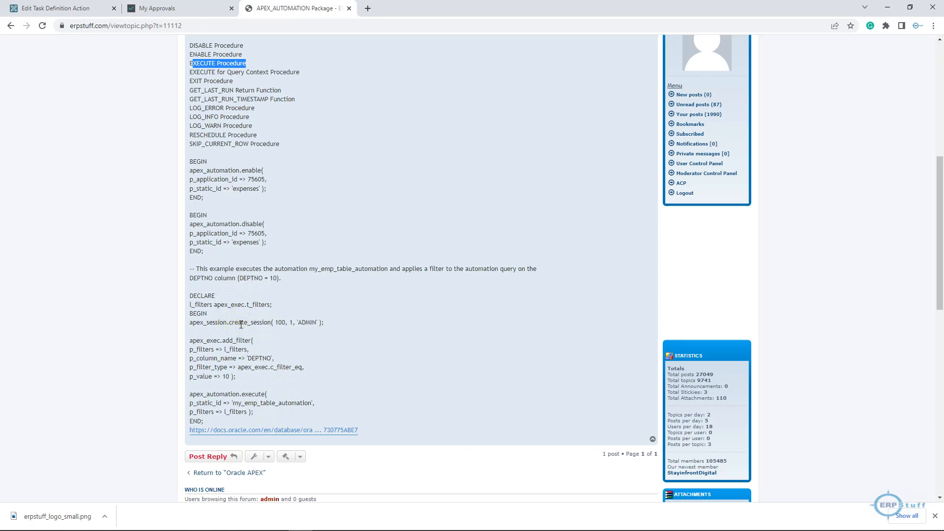
pyautogui.scroll(1, 241, 325)
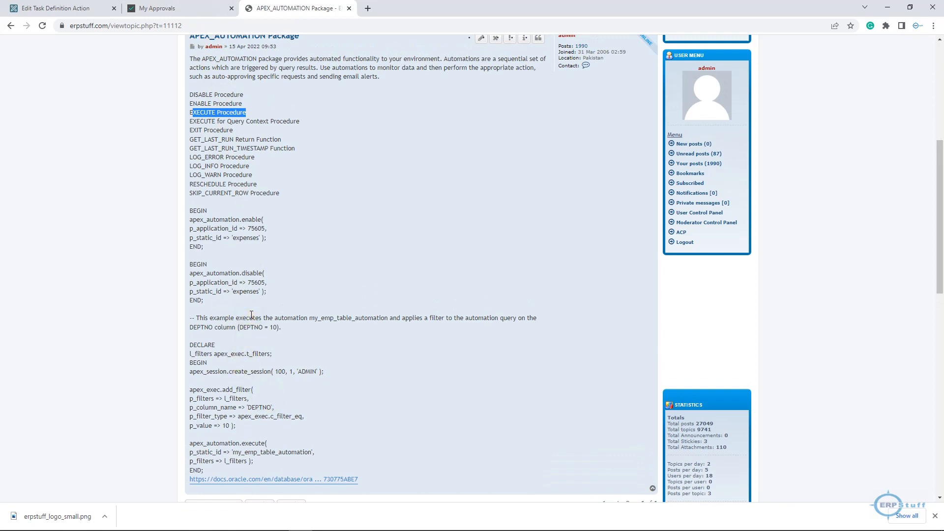
# Step: Switch to the Sample Approvals app and read About the Sample Application on the More Information page
pyautogui.click(158, 10)
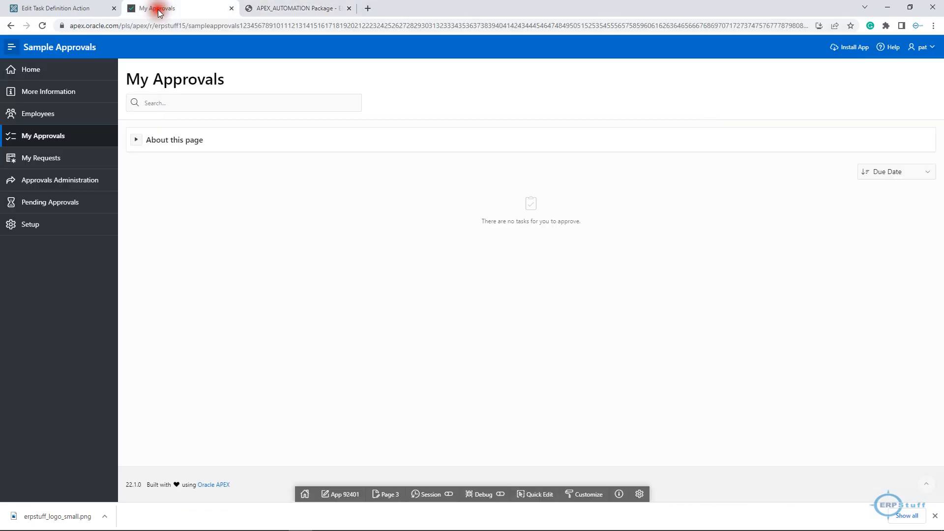
pyautogui.click(64, 92)
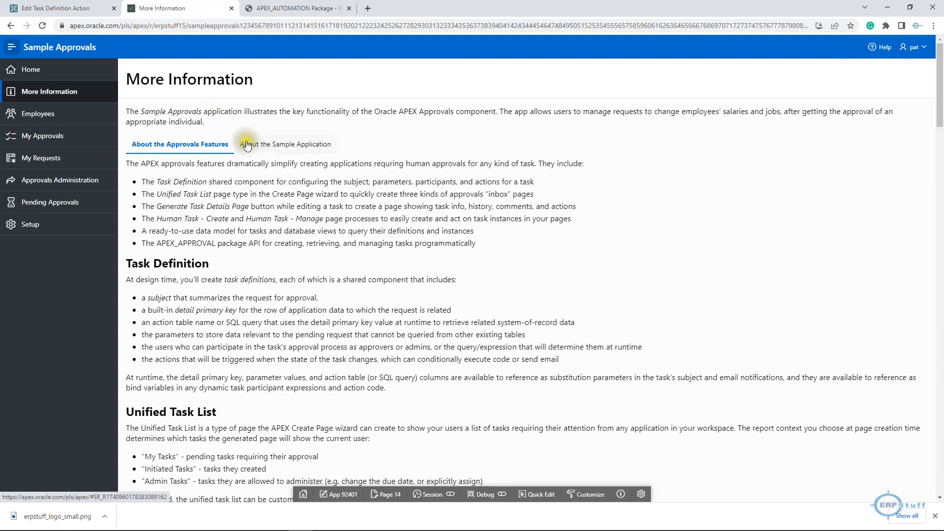
pyautogui.click(249, 144)
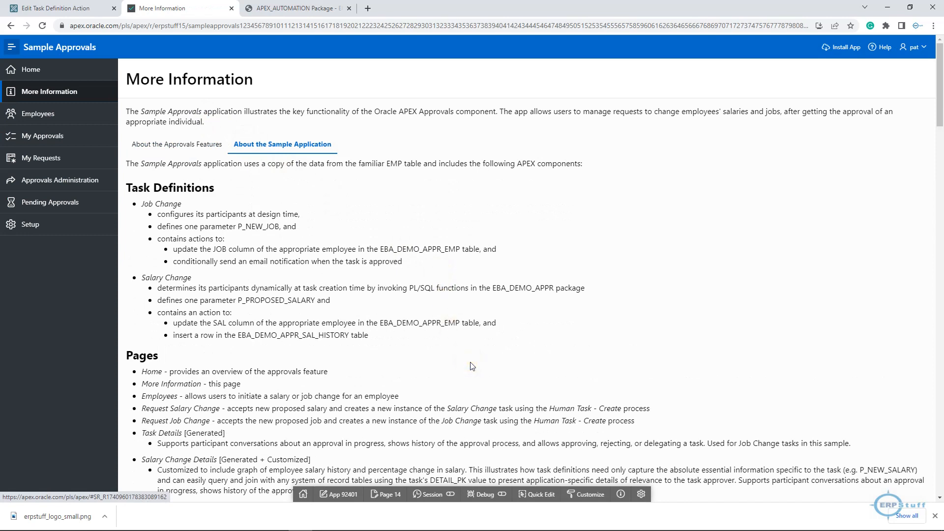
pyautogui.scroll(-2, 470, 364)
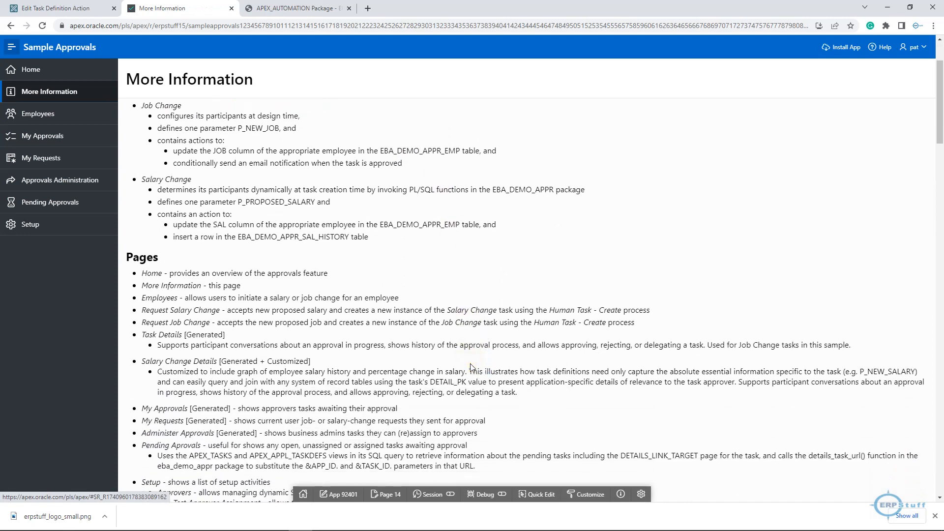
pyautogui.scroll(-3, 470, 366)
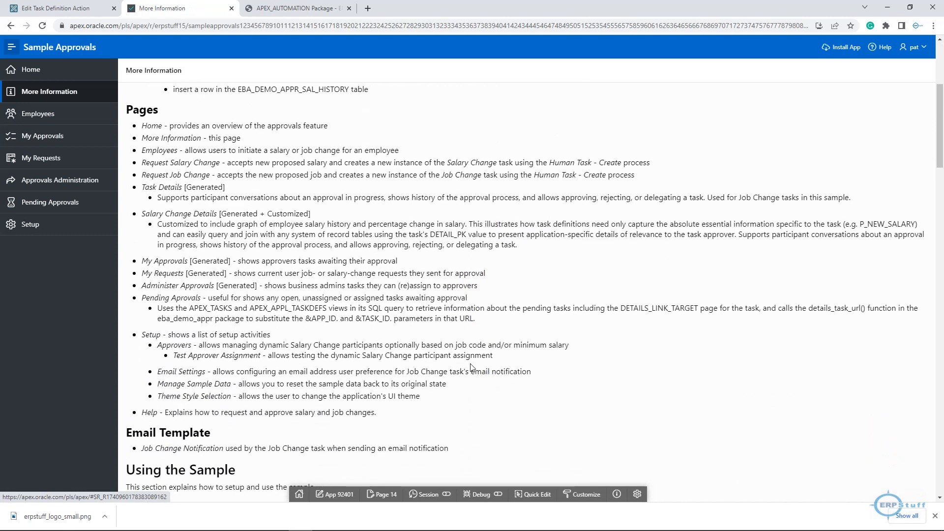
pyautogui.scroll(-3, 221, 328)
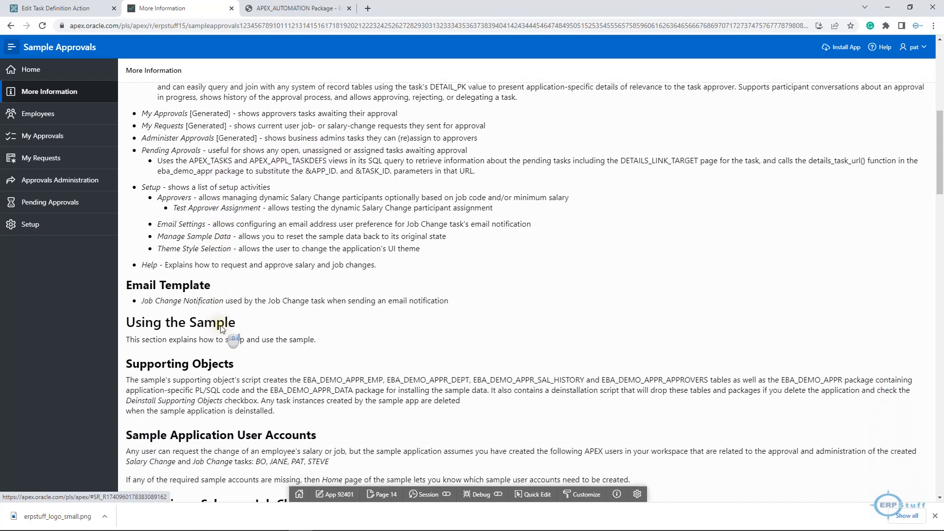
pyautogui.scroll(-3, 221, 328)
# Step: Return to the task definition's On Approve action in APEX and leave it without saving changes
pyautogui.click(61, 8)
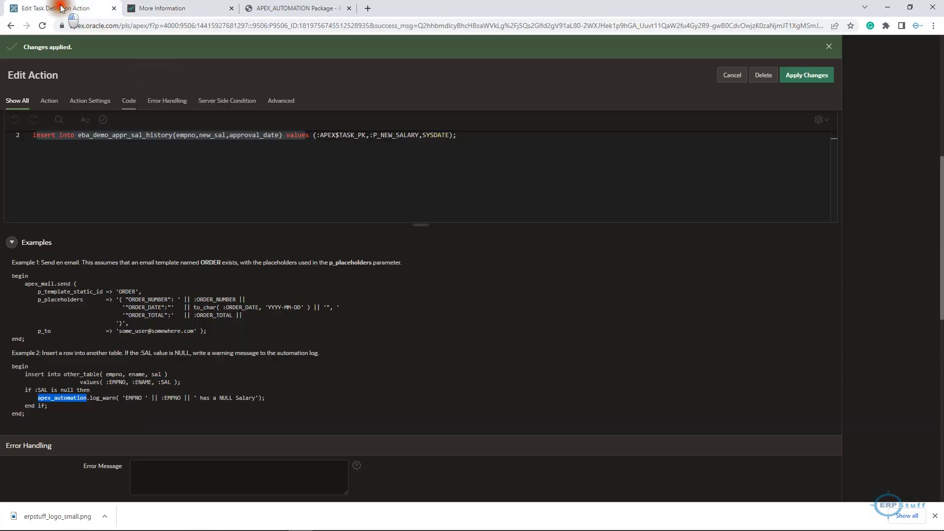
pyautogui.scroll(8, 369, 190)
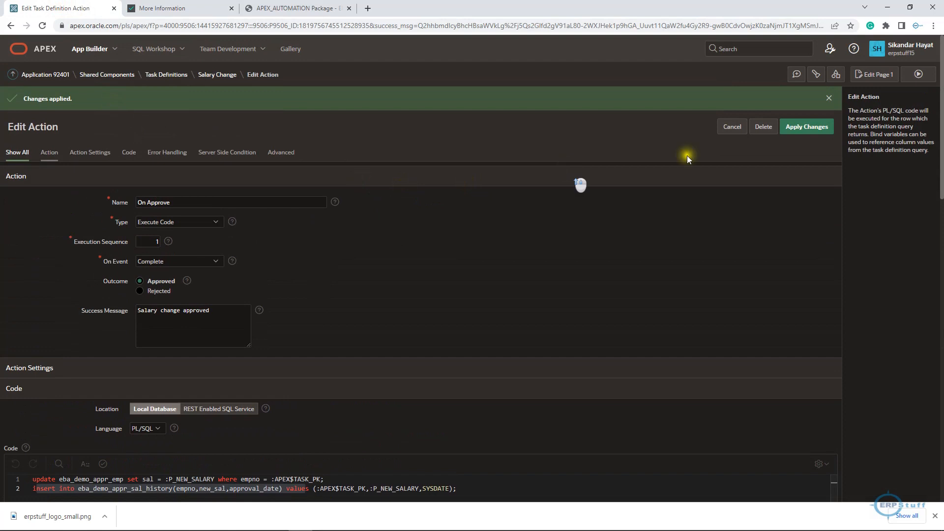
pyautogui.click(724, 131)
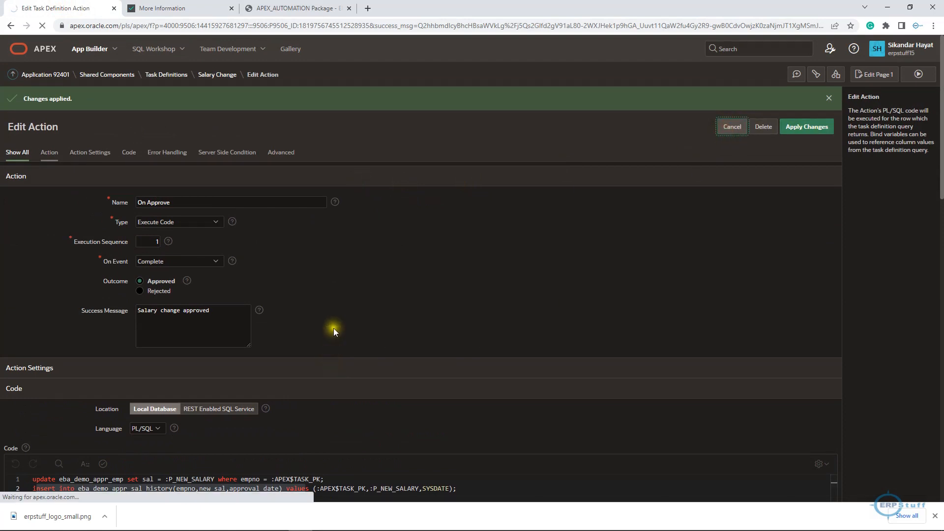
# Step: Return to the running Sample Approvals app and view its Employees and My Approvals pages
pyautogui.click(732, 105)
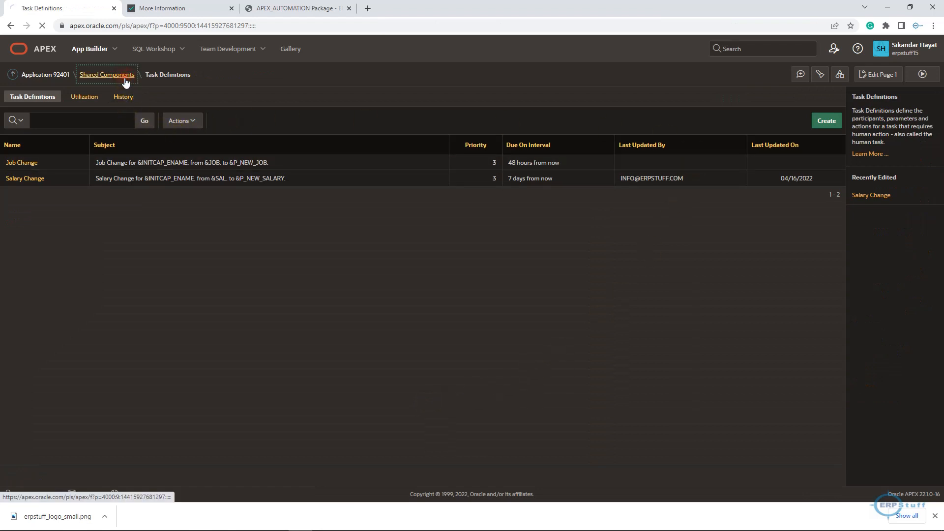
pyautogui.click(167, 10)
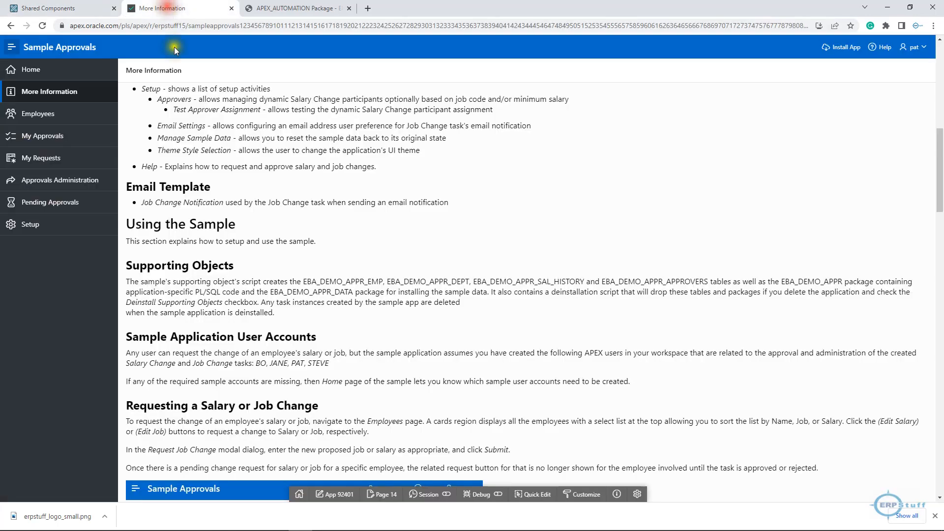
pyautogui.click(43, 117)
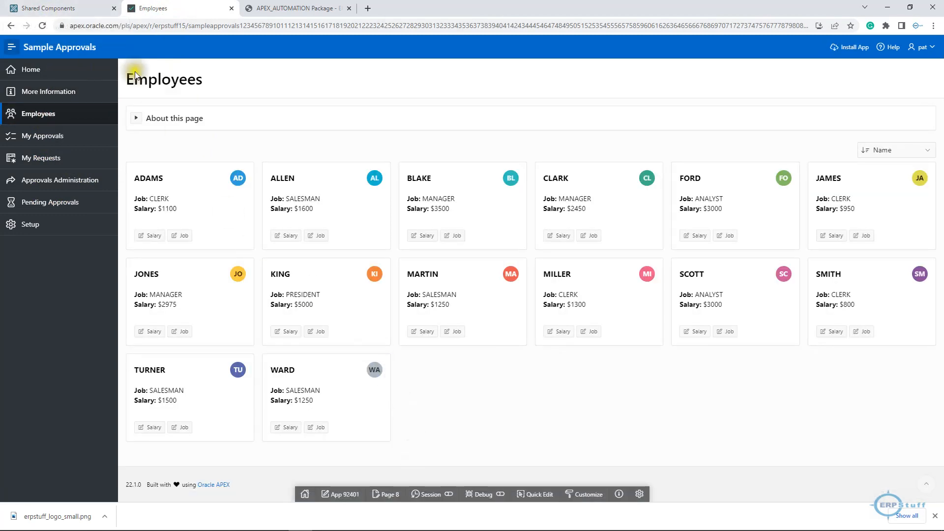
pyautogui.click(52, 140)
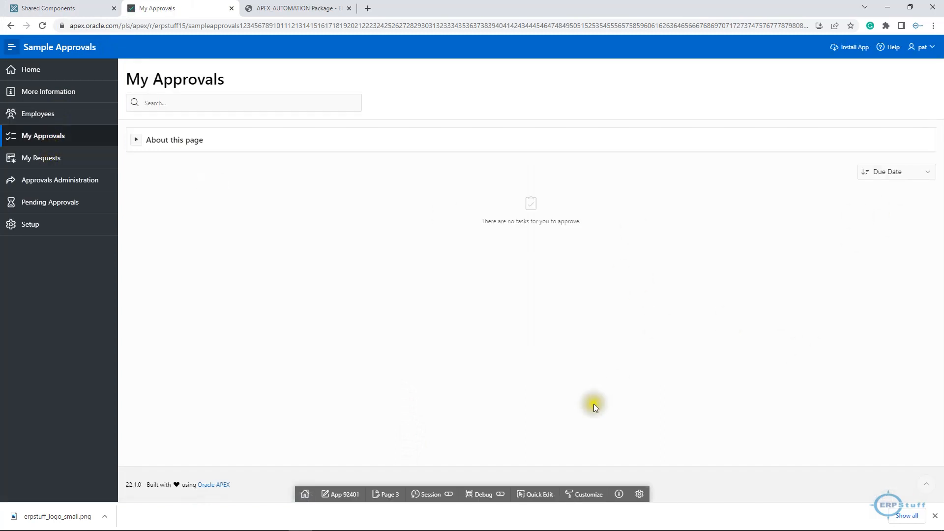
# Step: Open page 3, My Approvals, in Page Designer and check its processing points and rendering components
pyautogui.click(389, 497)
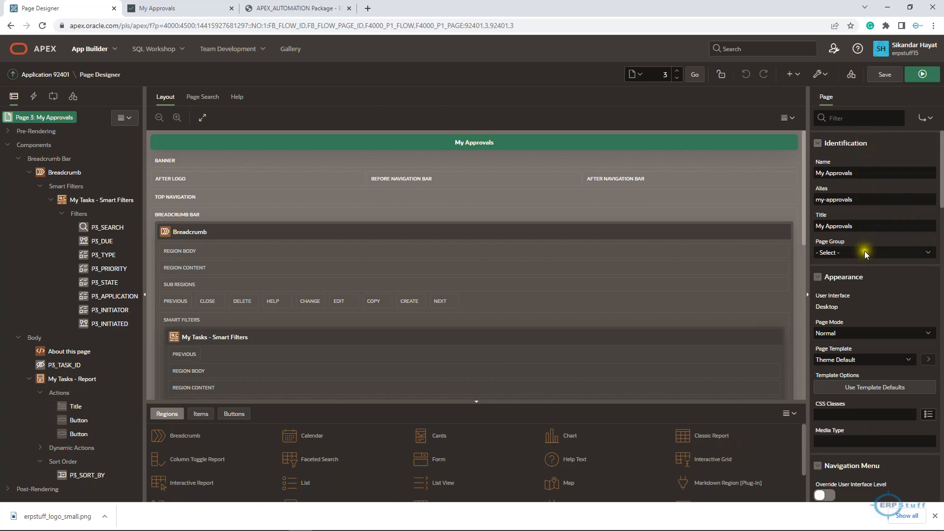
pyautogui.click(53, 96)
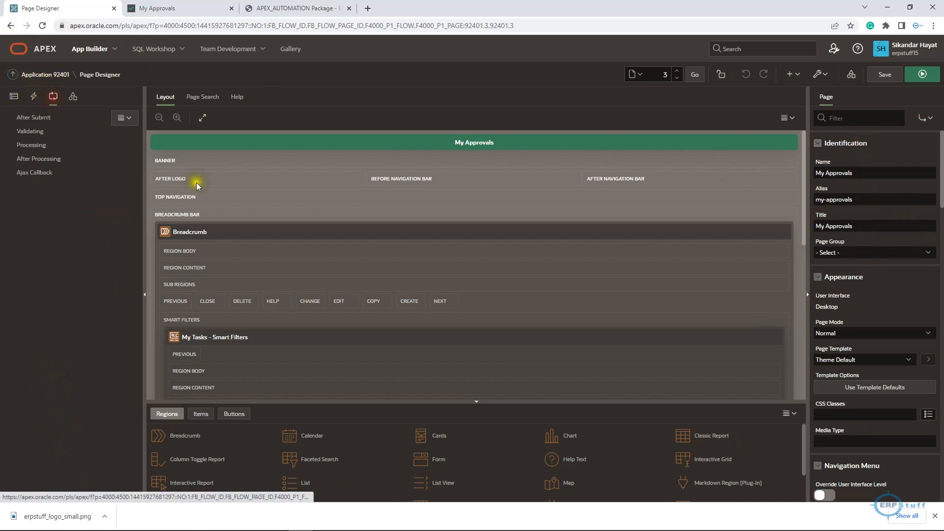
pyautogui.click(14, 96)
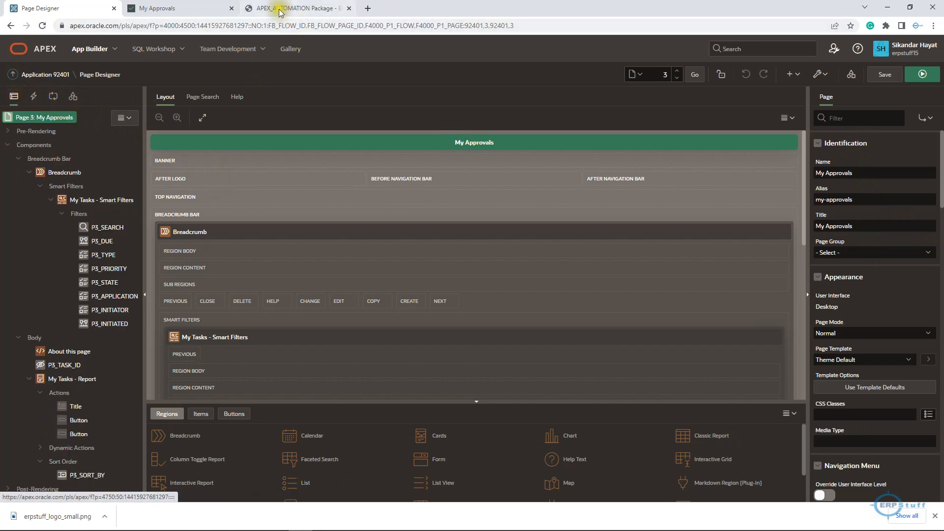
# Step: Open the Request Salary Change form for the $1600 salesman on the Employees page and bring up page 4 in Page Designer
pyautogui.click(199, 8)
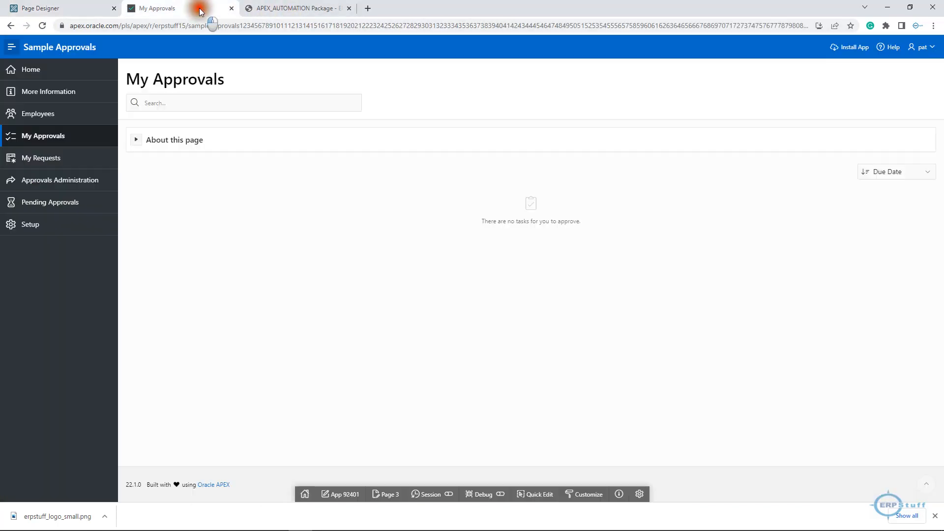
pyautogui.click(43, 118)
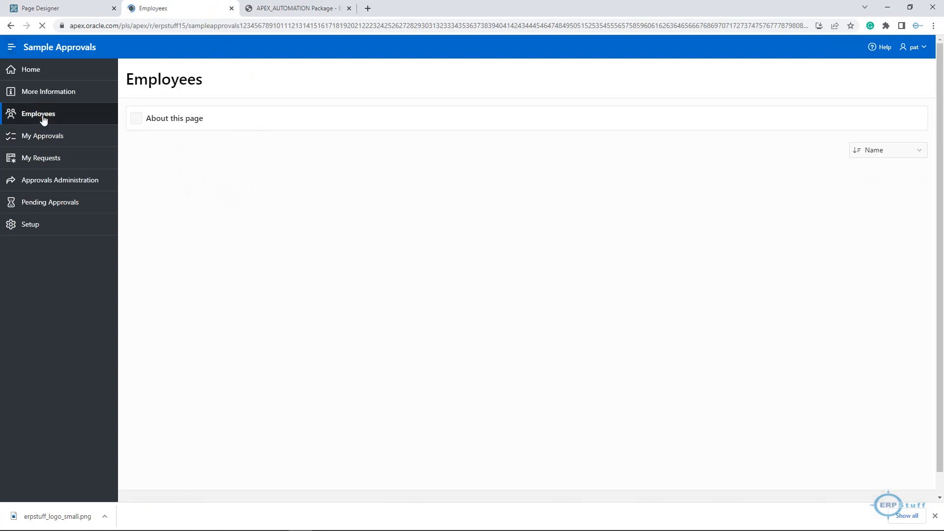
pyautogui.click(287, 236)
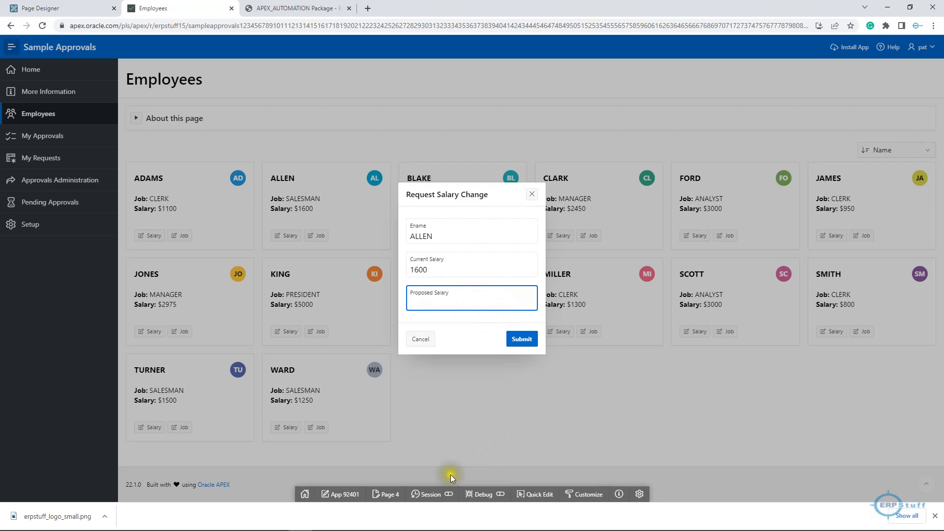
pyautogui.click(389, 495)
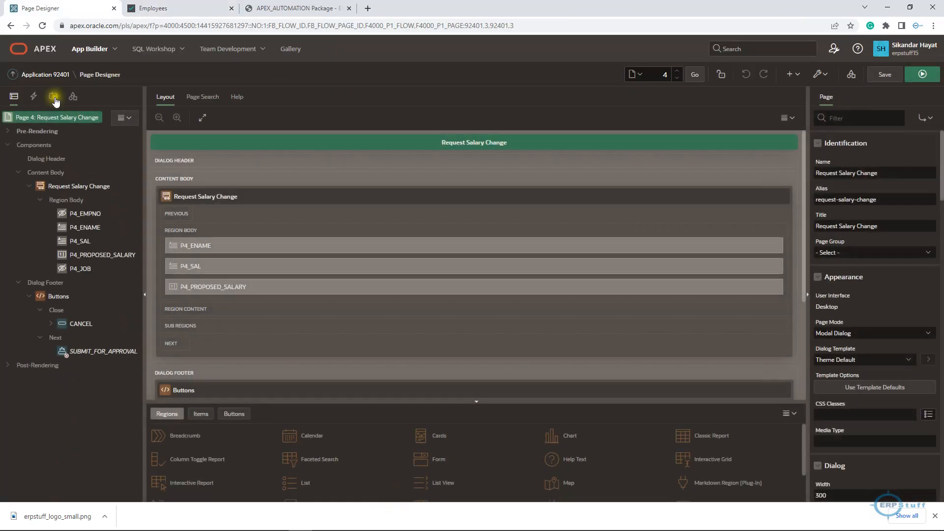
# Step: Examine page 4's Submit Task process, covering its type choices, settings, execution options and server-side condition
pyautogui.click(53, 96)
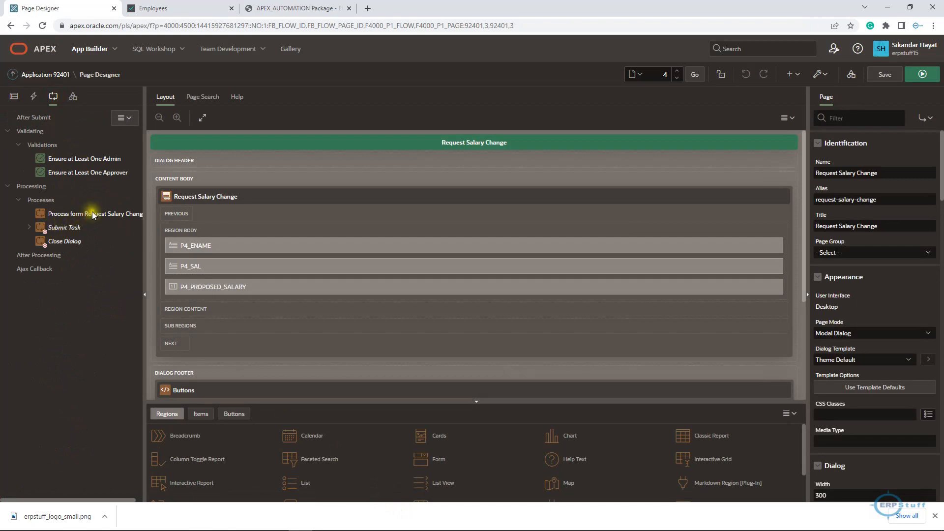
pyautogui.click(62, 229)
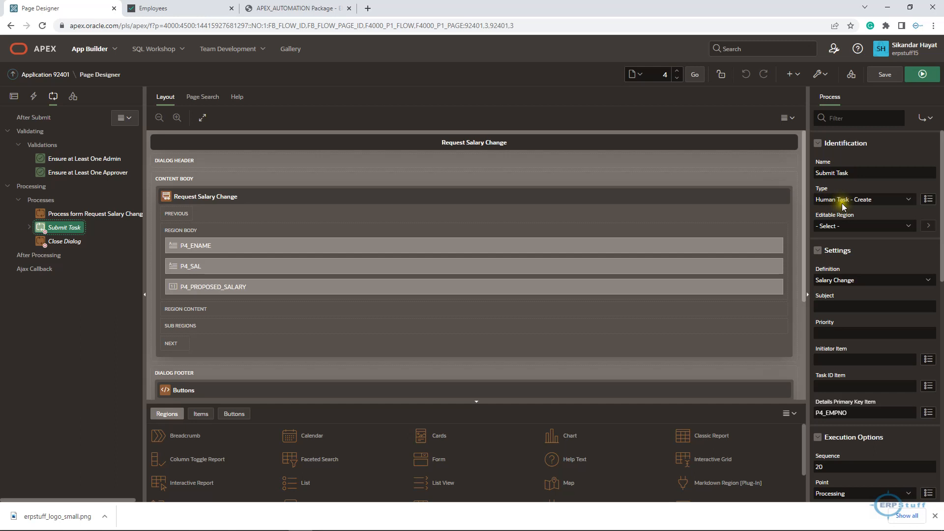
pyautogui.click(877, 201)
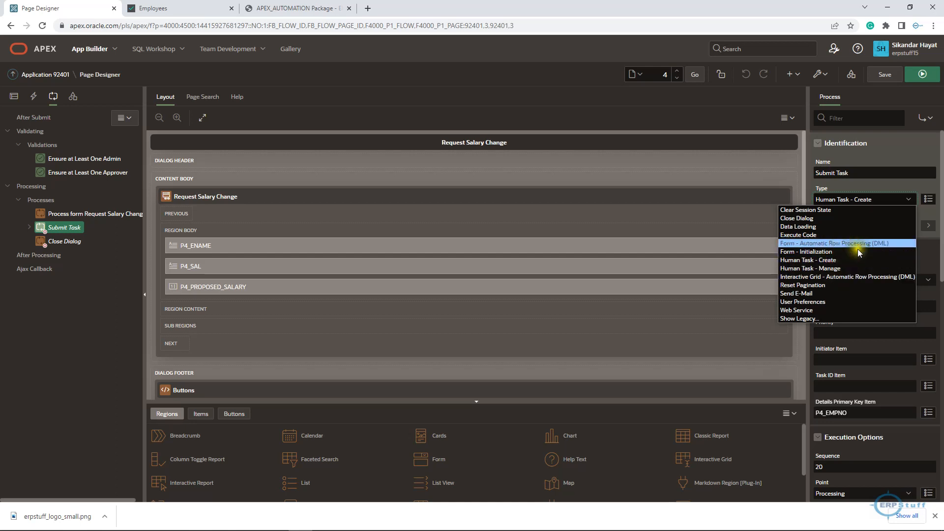
pyautogui.click(910, 143)
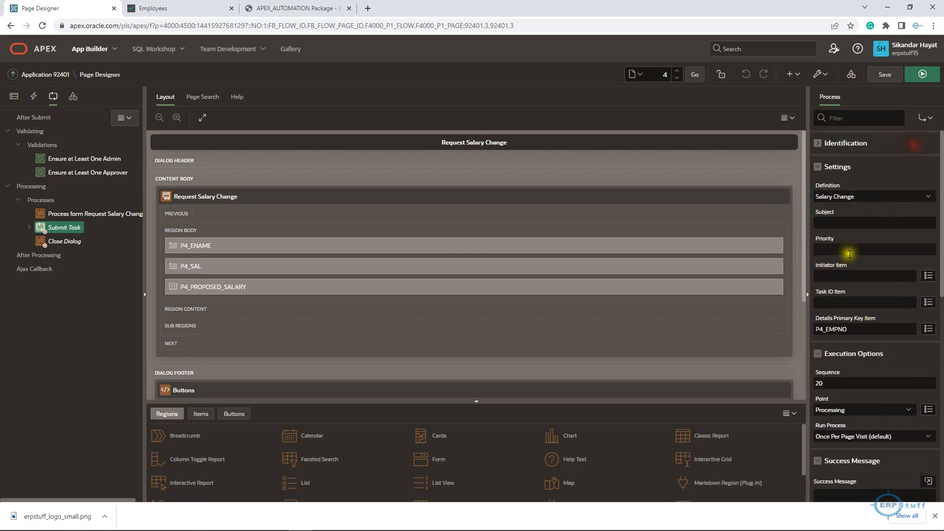
pyautogui.click(865, 167)
pyautogui.scroll(-3, 910, 325)
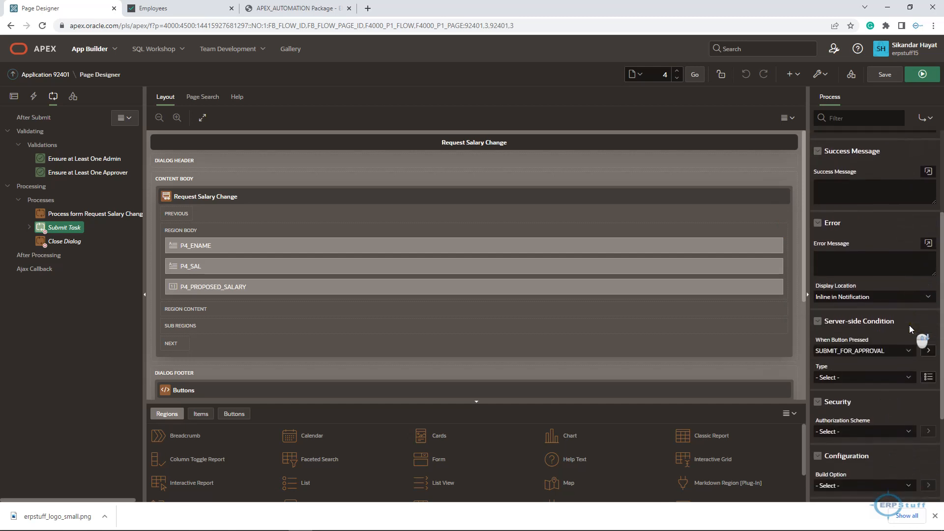
pyautogui.scroll(-3, 860, 364)
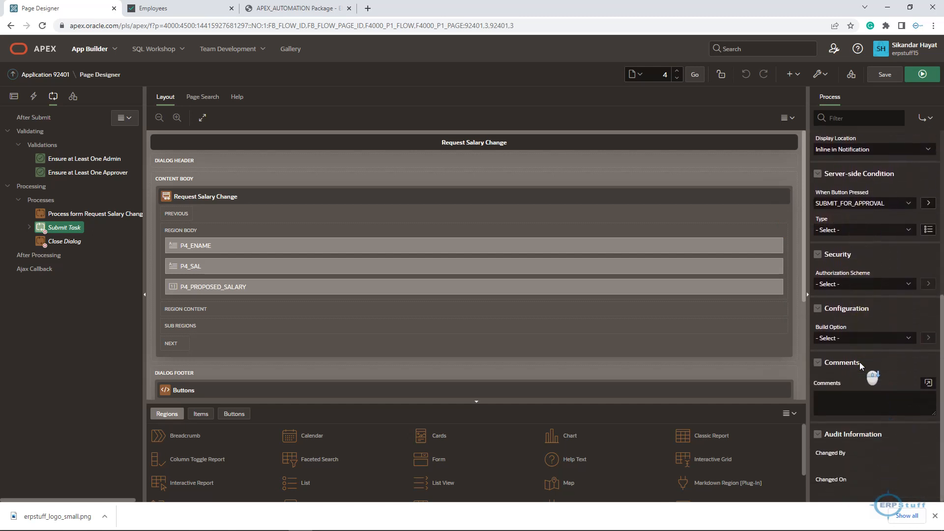
pyautogui.scroll(2, 859, 362)
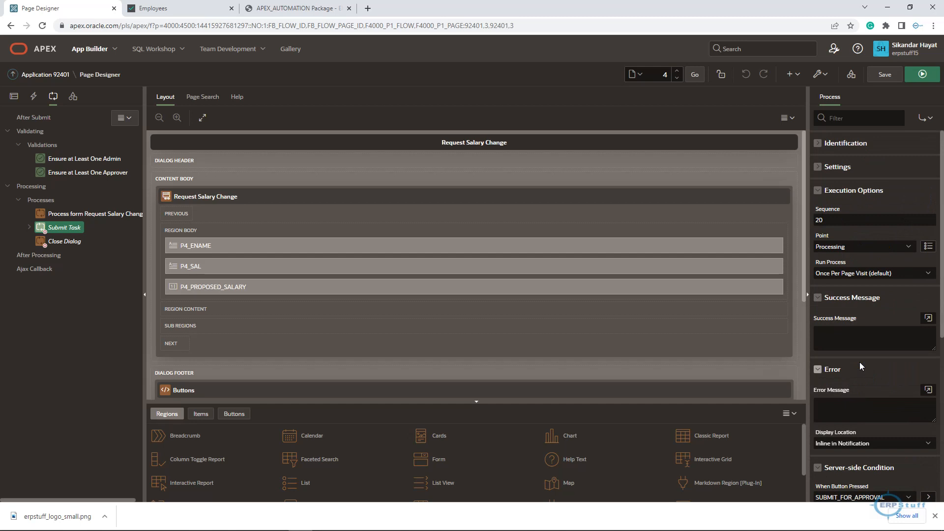
pyautogui.click(819, 167)
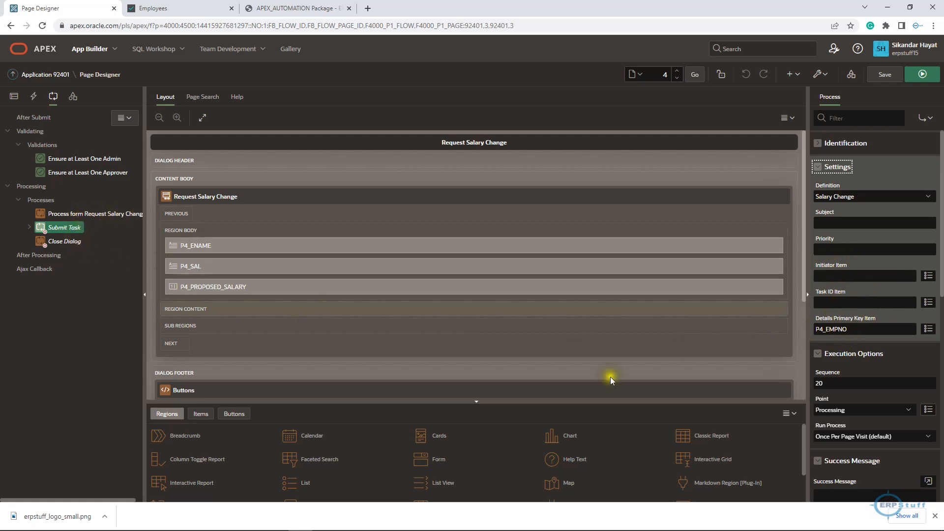
pyautogui.click(15, 97)
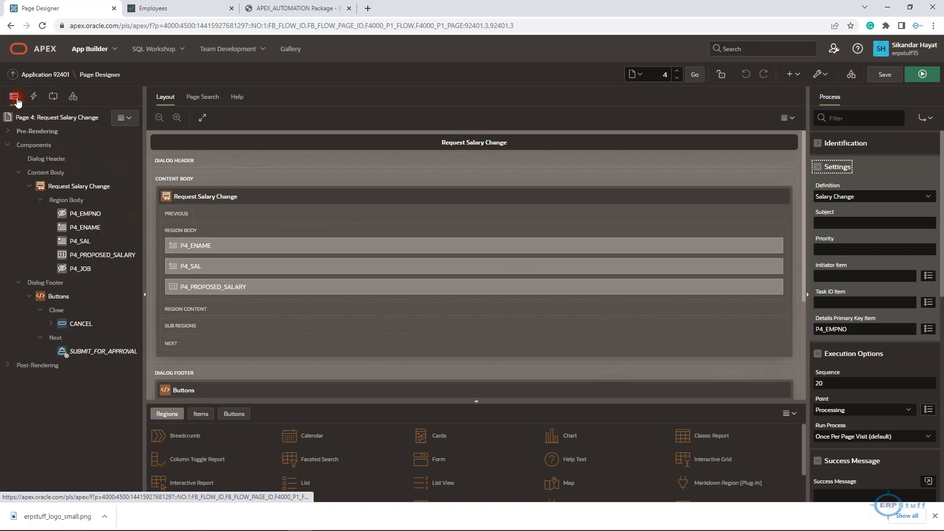
# Step: Start a new Unified Task List page named "my Tasks" in application 92401 and list its Report Context options
pyautogui.click(54, 74)
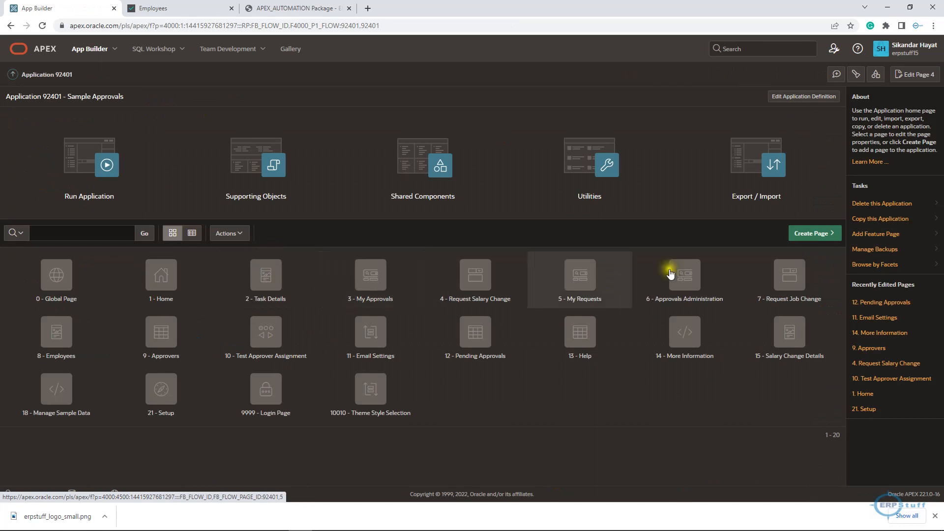
pyautogui.click(812, 236)
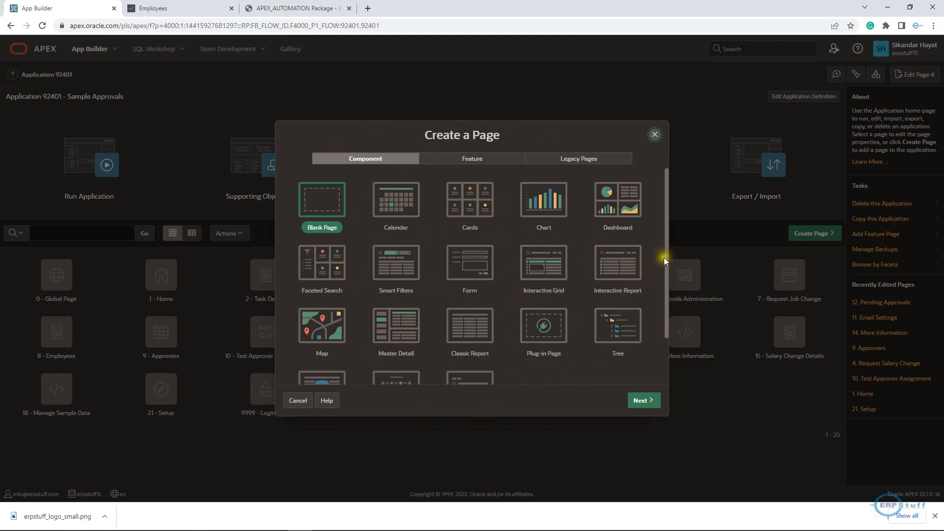
pyautogui.moveTo(666, 258); pyautogui.dragTo(667, 320)
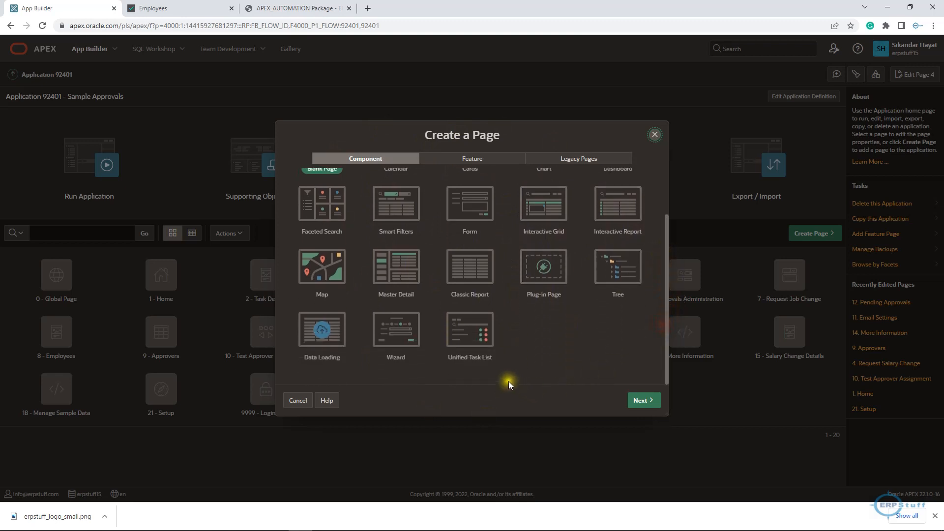
pyautogui.click(469, 346)
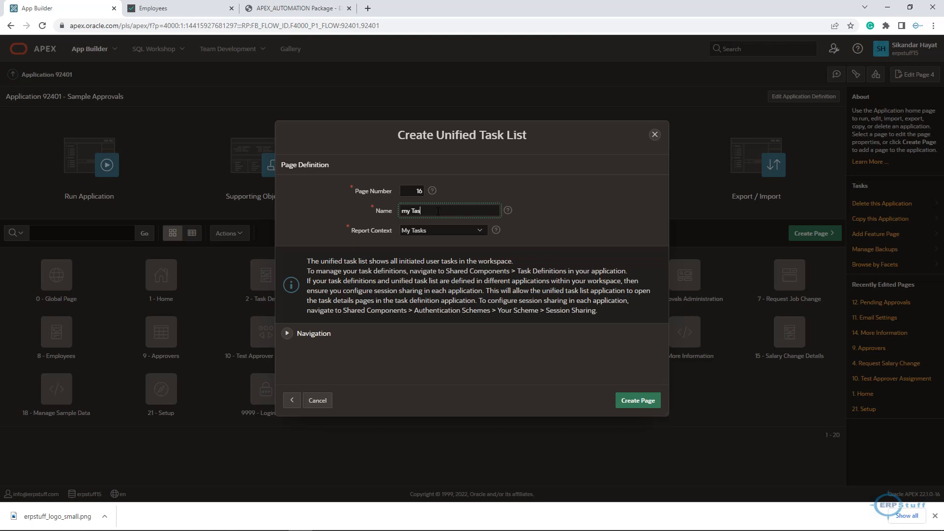
pyautogui.click(446, 231)
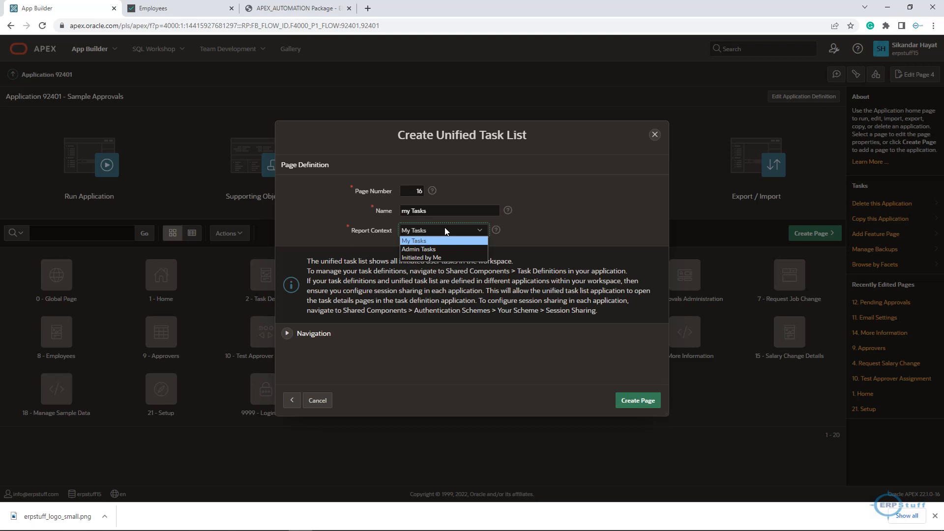
# Step: Cancel the open salary form, submit a proposed salary of 3000 for the $2450 manager, and view the My Requests page
pyautogui.click(150, 9)
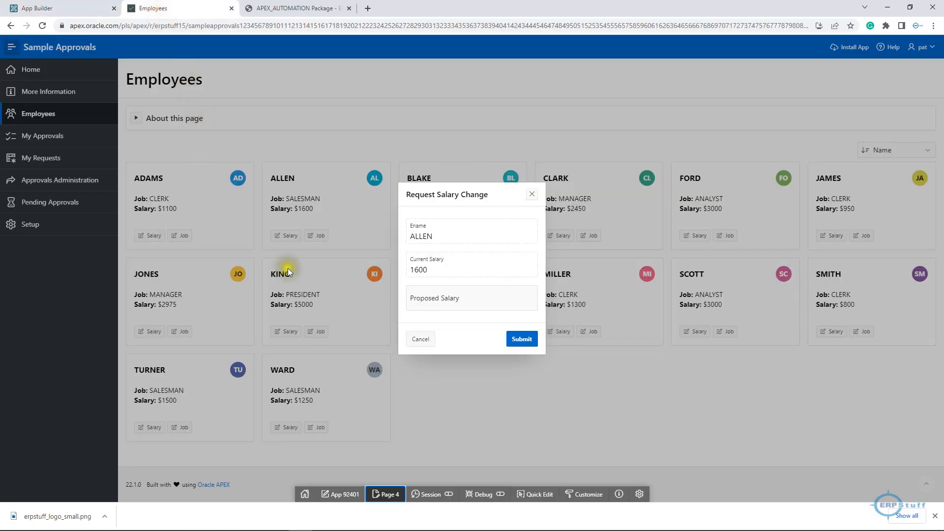
pyautogui.click(418, 338)
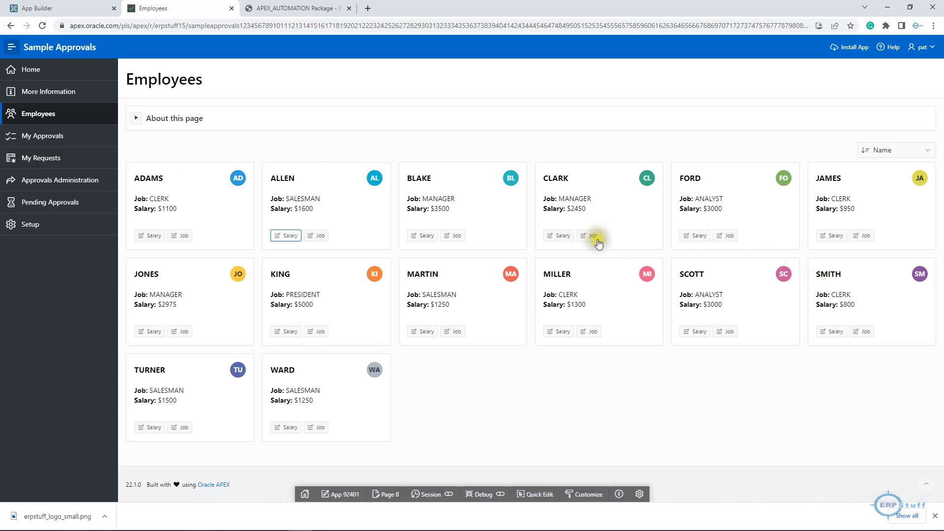
pyautogui.click(559, 238)
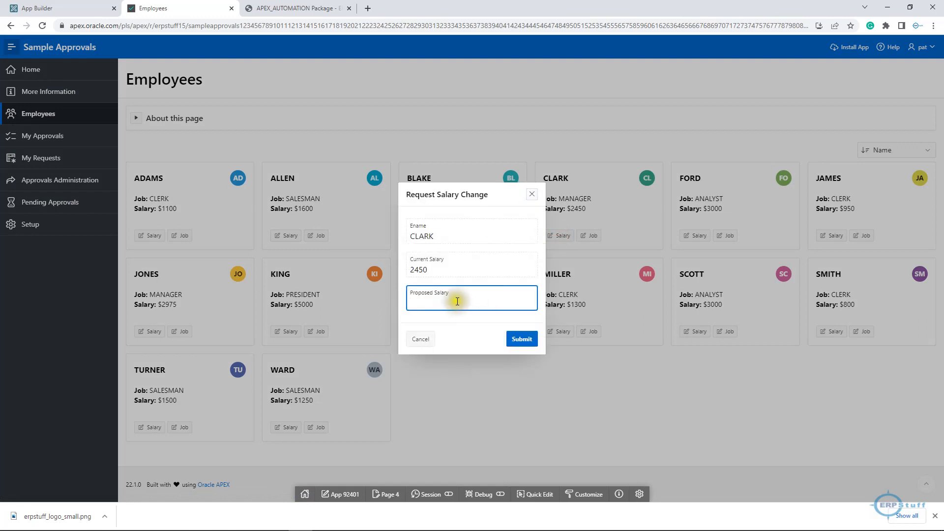
pyautogui.click(457, 302)
pyautogui.click(522, 340)
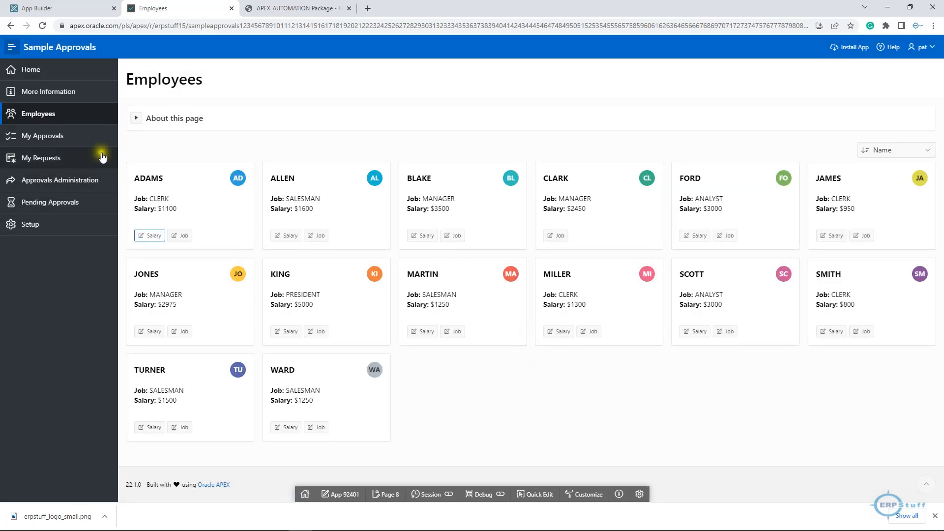
pyautogui.click(48, 159)
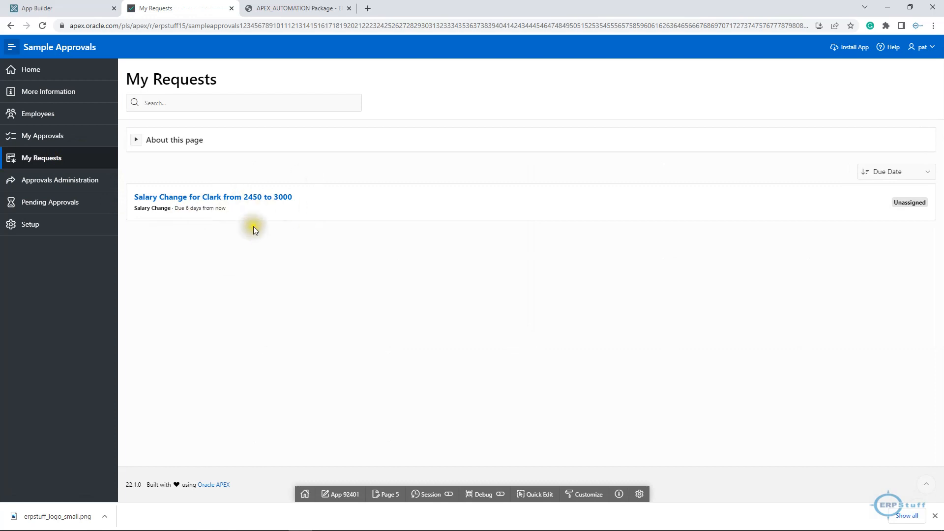
# Step: Set the new task list page's Report Context to Initiated by Me and compare it with the app's My Requests page
pyautogui.click(76, 10)
pyautogui.click(433, 231)
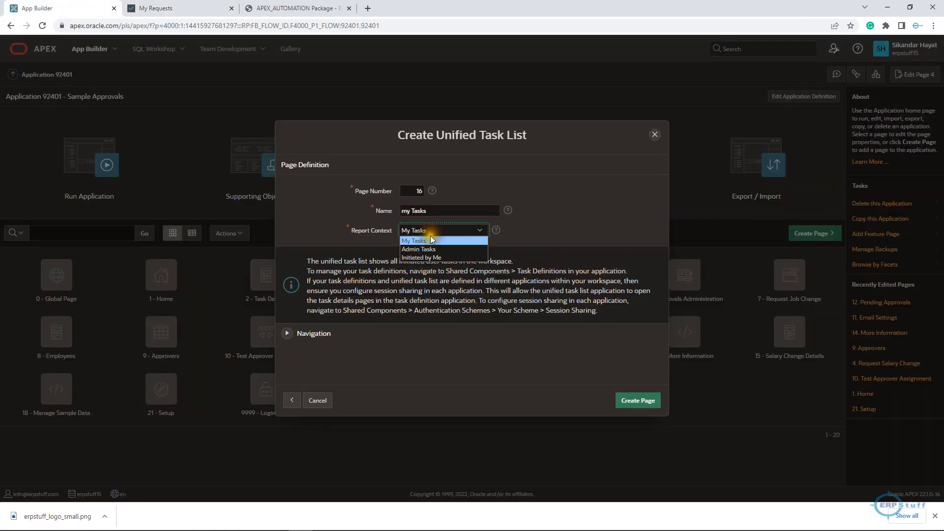
pyautogui.click(423, 258)
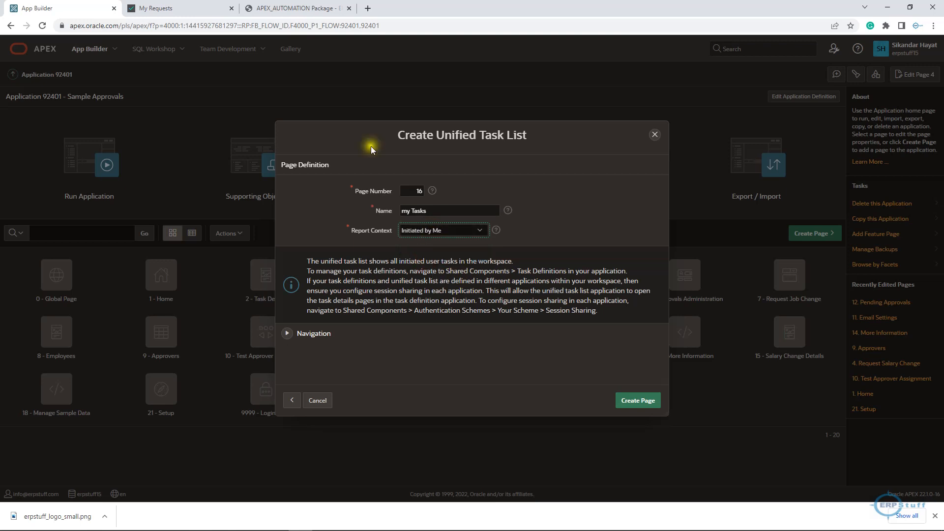
pyautogui.click(184, 8)
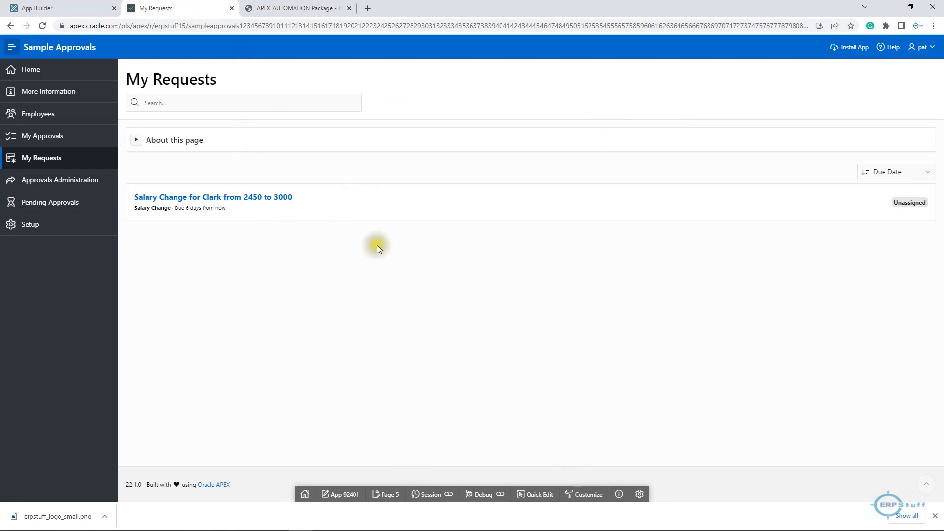
# Step: Set the Report Context to Admin Tasks and view the app's matching Approvals Administration page
pyautogui.click(46, 8)
pyautogui.click(452, 231)
pyautogui.click(438, 250)
pyautogui.click(189, 8)
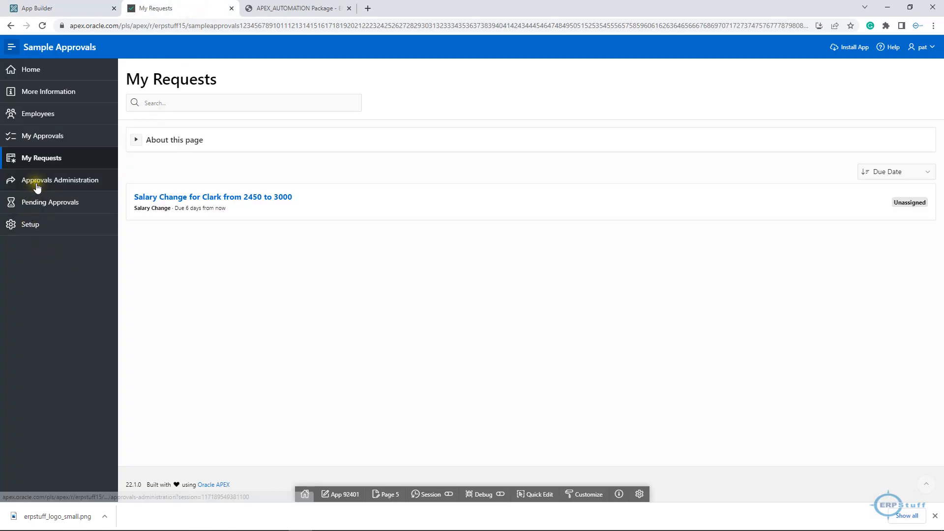
pyautogui.click(76, 184)
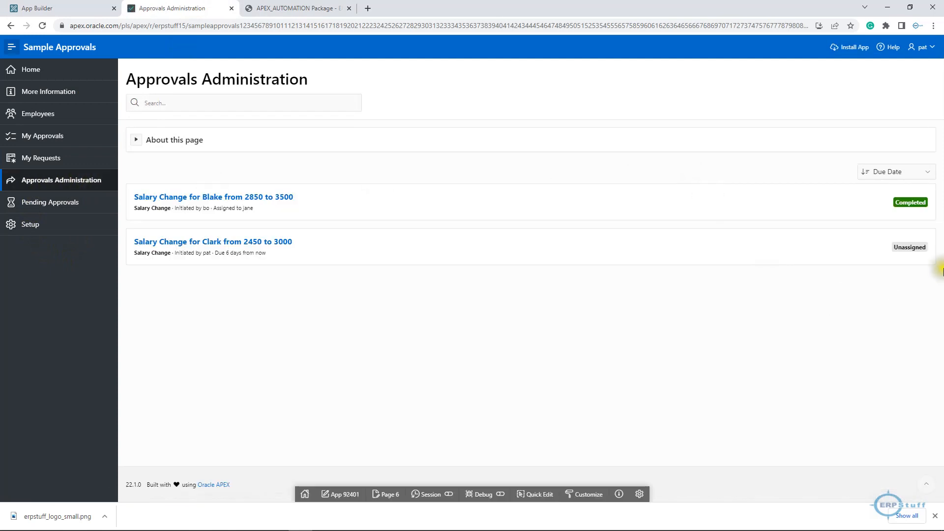
# Step: Open the unassigned salary change request from 2450 to 3000, view its new priority options, and cancel the priority change
pyautogui.click(233, 246)
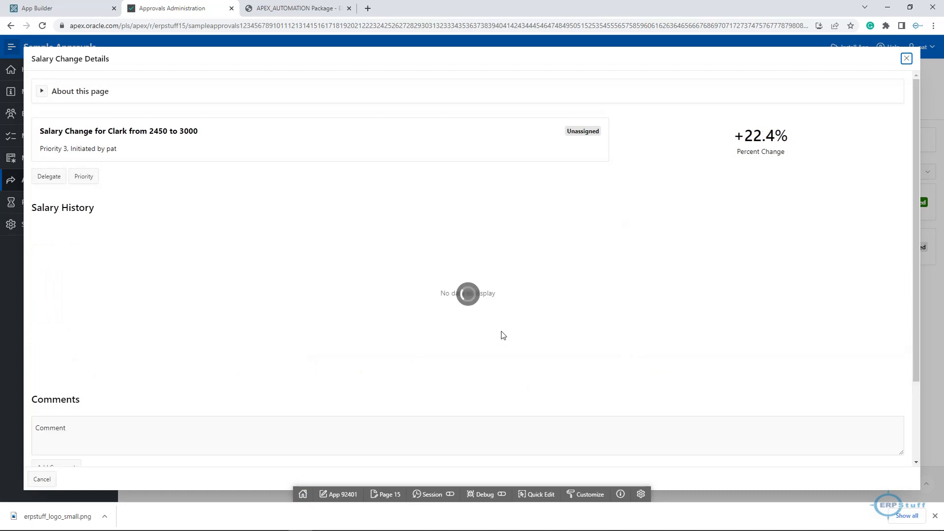
pyautogui.click(84, 179)
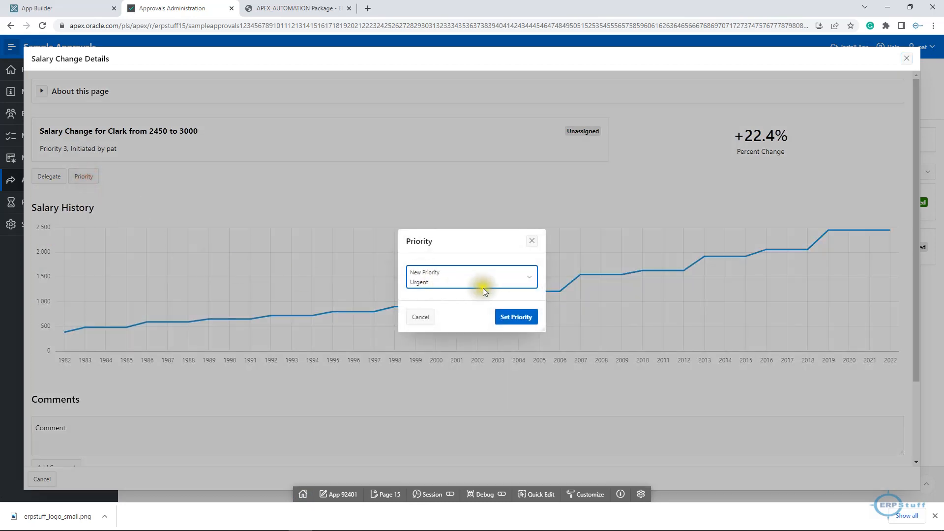
pyautogui.click(526, 279)
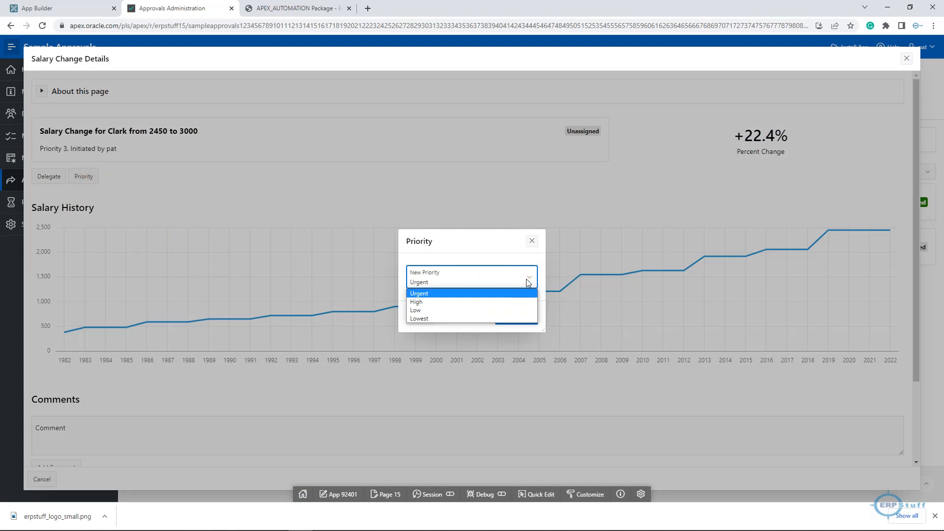
pyautogui.click(526, 279)
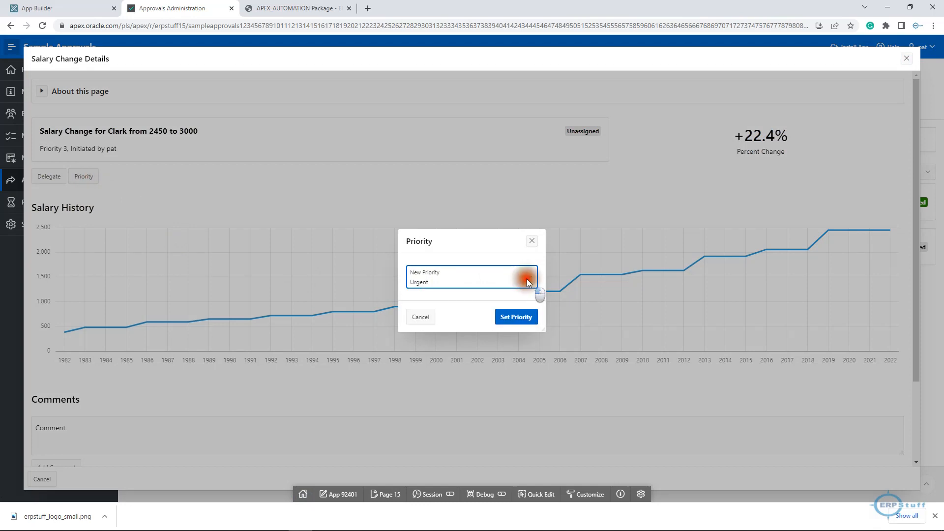
pyautogui.click(427, 320)
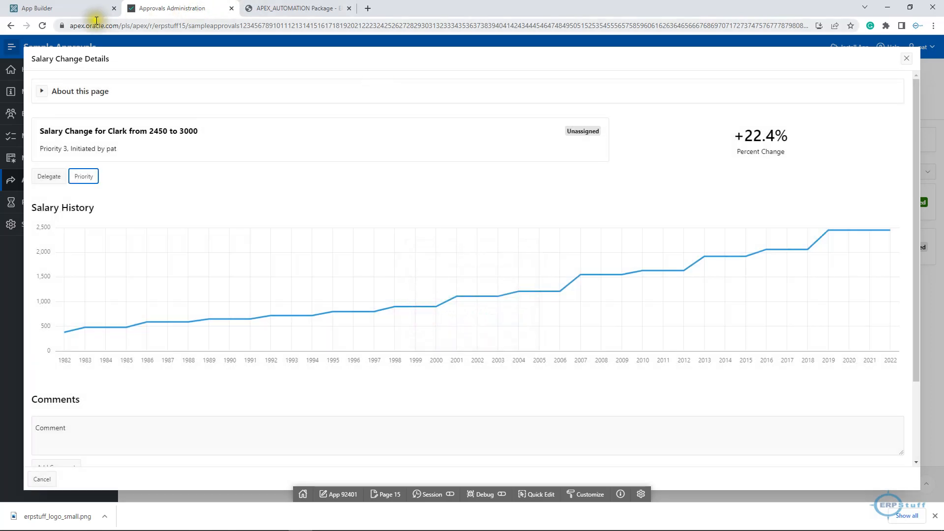
# Step: Set the new task list page's Report Context to Initiated by Me and create the page
pyautogui.click(58, 10)
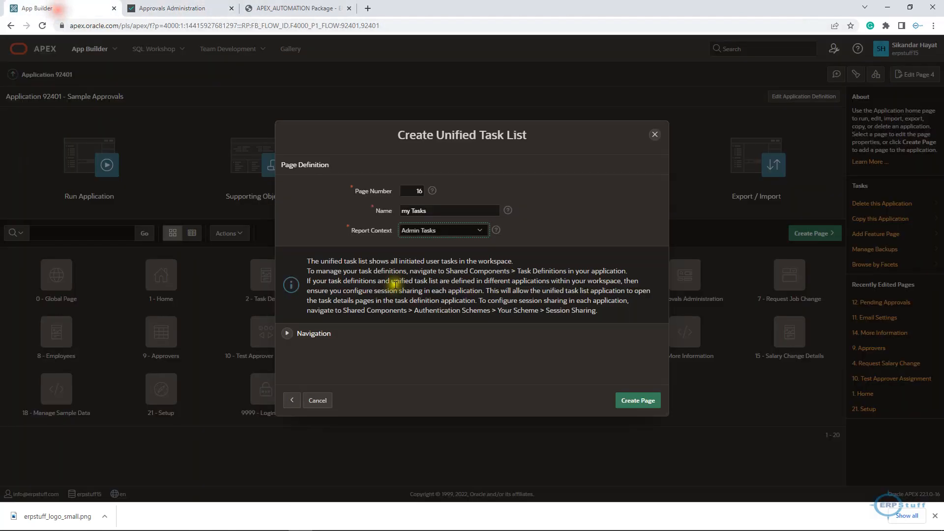
pyautogui.click(432, 229)
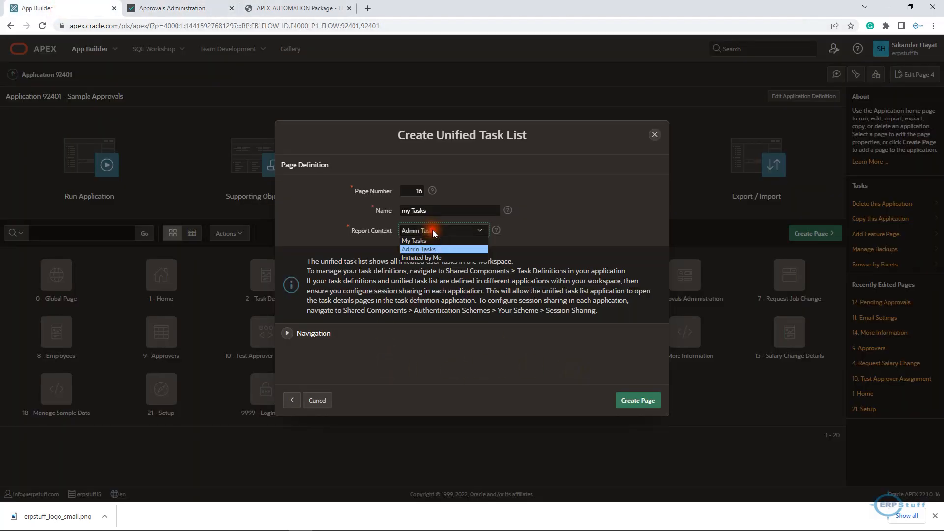
pyautogui.click(435, 258)
pyautogui.click(636, 404)
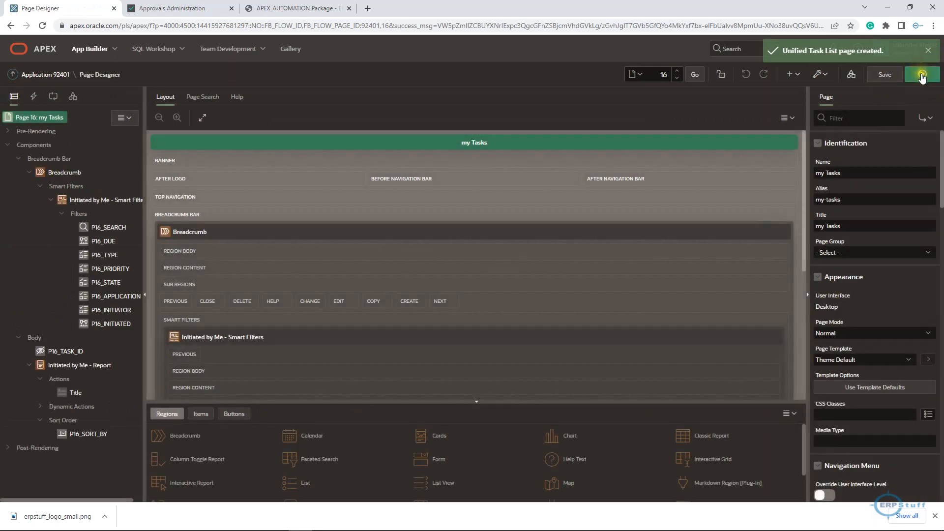
# Step: Run the my Tasks page and view its search filters and sort options
pyautogui.click(922, 74)
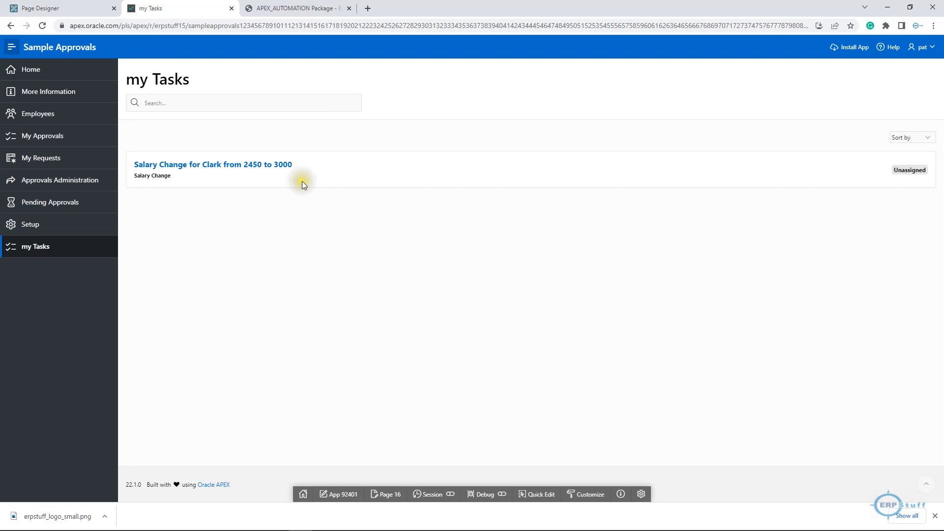
pyautogui.click(141, 101)
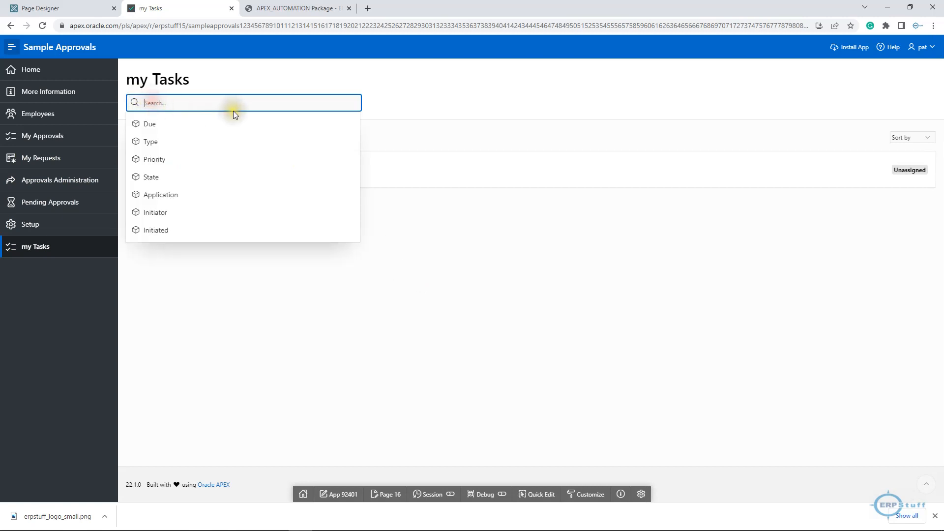
pyautogui.click(457, 106)
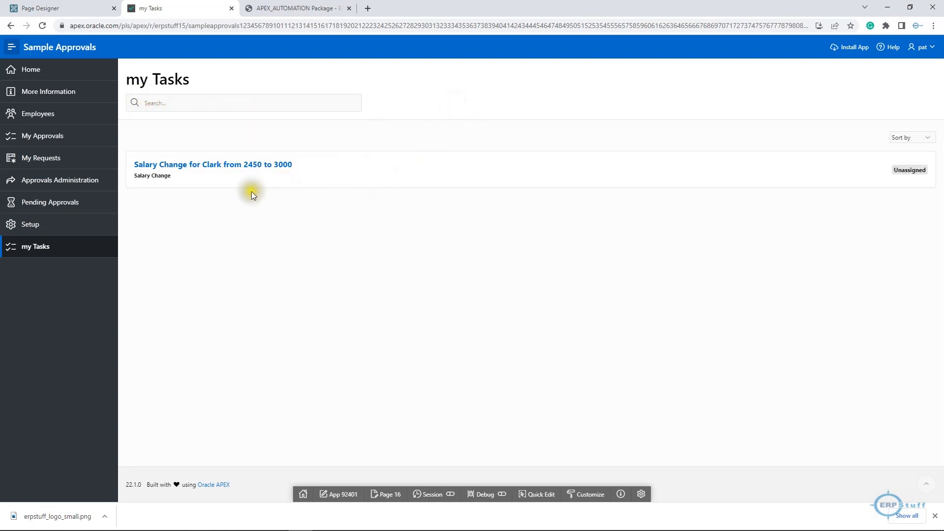
pyautogui.click(910, 138)
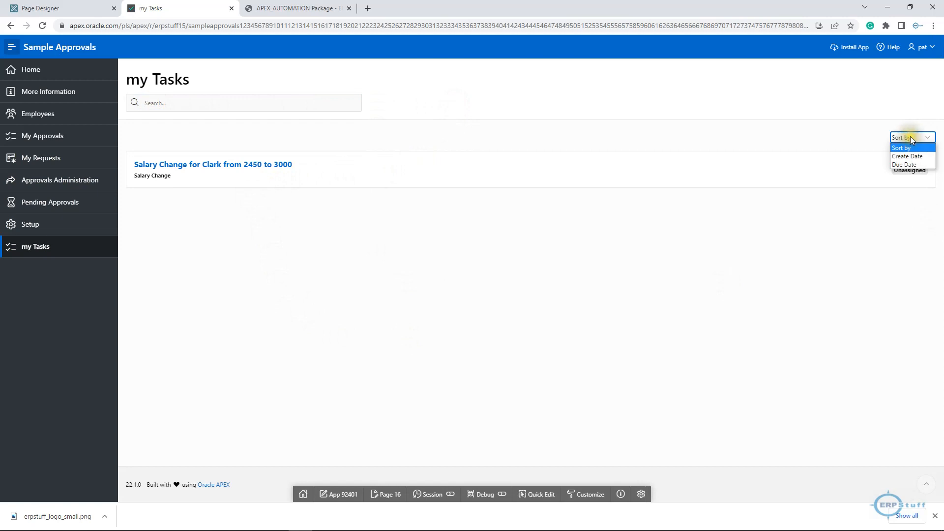
pyautogui.click(910, 137)
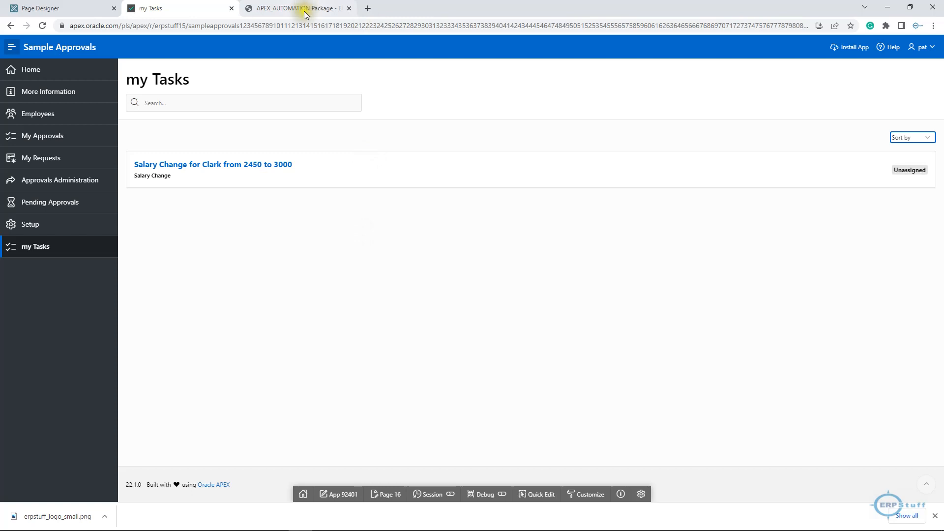
# Step: Open the SQL Workshop's Object Browser in a separate browser tab and switch to it
pyautogui.click(42, 7)
pyautogui.click(169, 49)
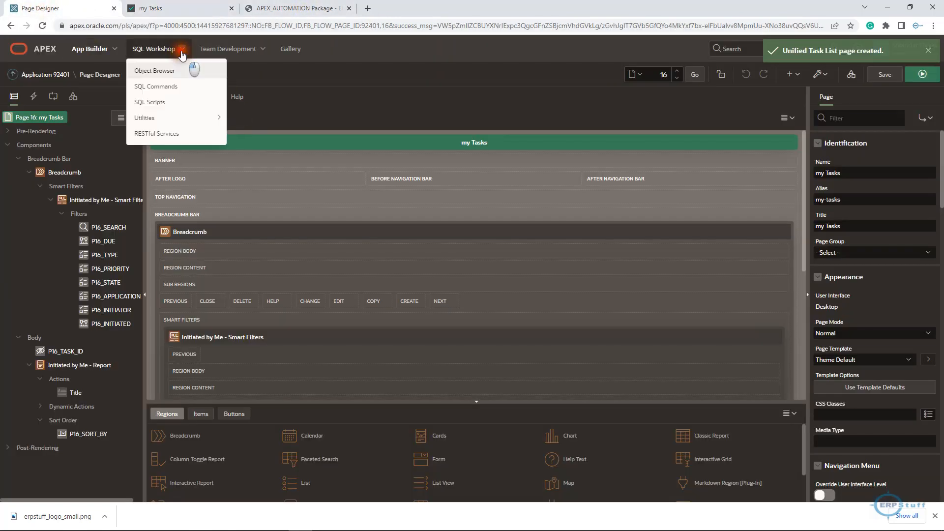
pyautogui.rightClick(152, 70)
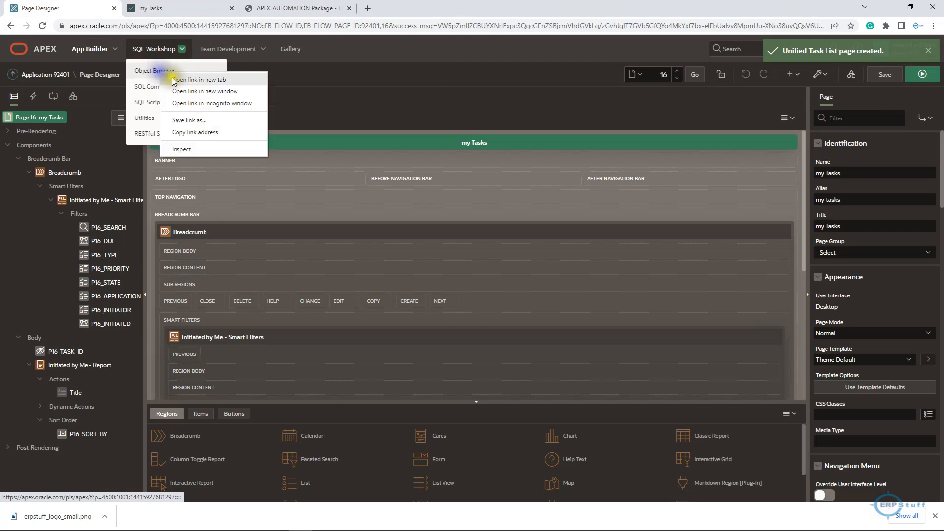
pyautogui.click(182, 80)
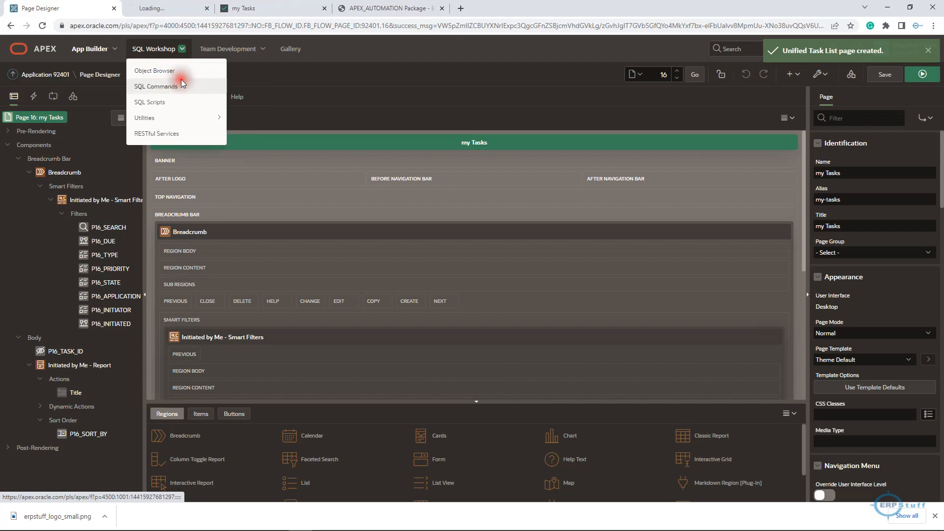
pyautogui.click(182, 8)
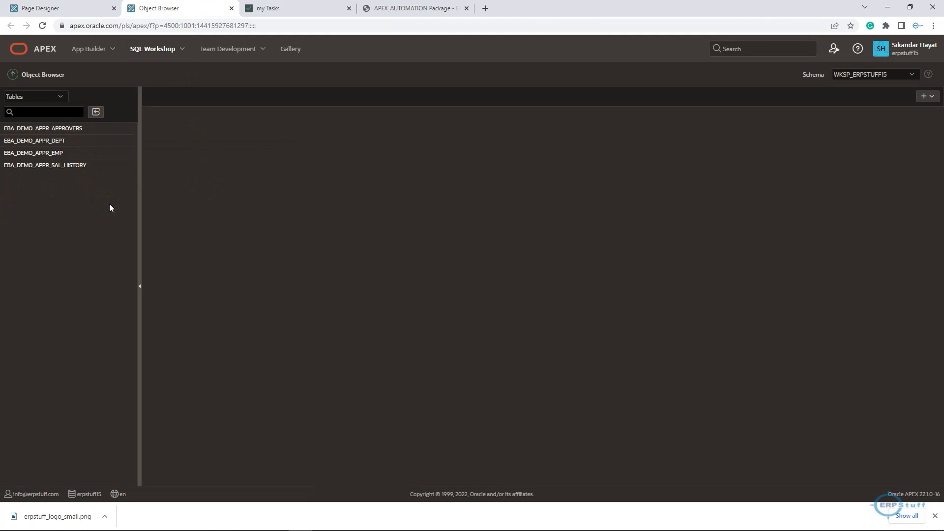
# Step: Examine the data of the EBA_DEMO_APPR_APPROVERS, EBA_DEMO_APPR_EMP and EBA_DEMO_APPR_SAL_HISTORY tables
pyautogui.click(46, 131)
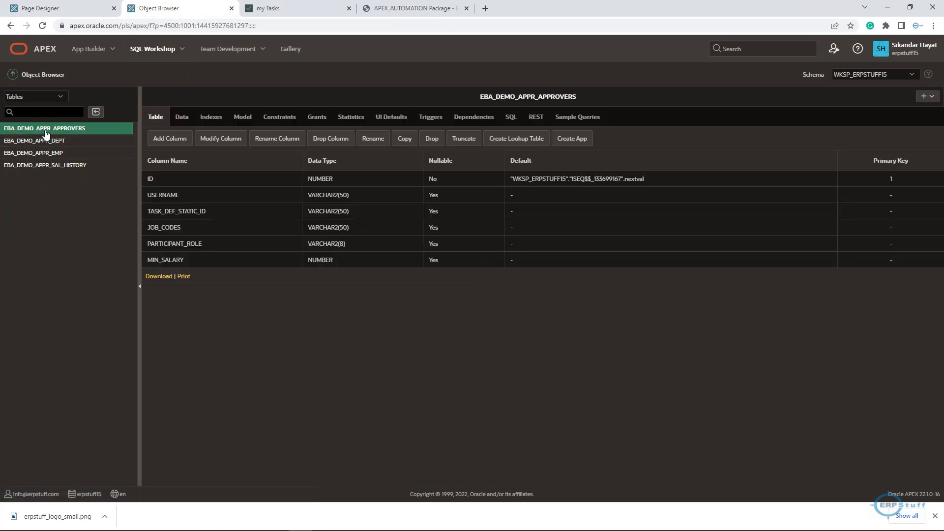
pyautogui.click(185, 121)
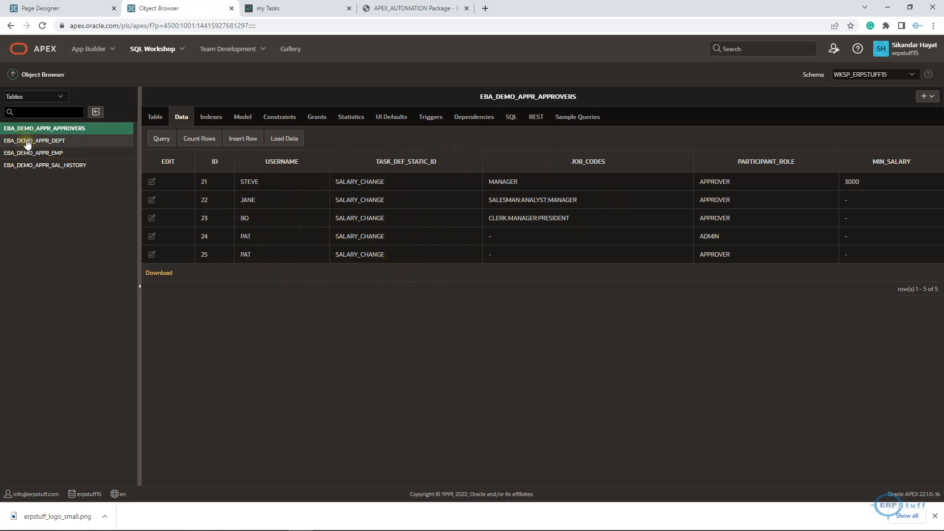
pyautogui.click(46, 155)
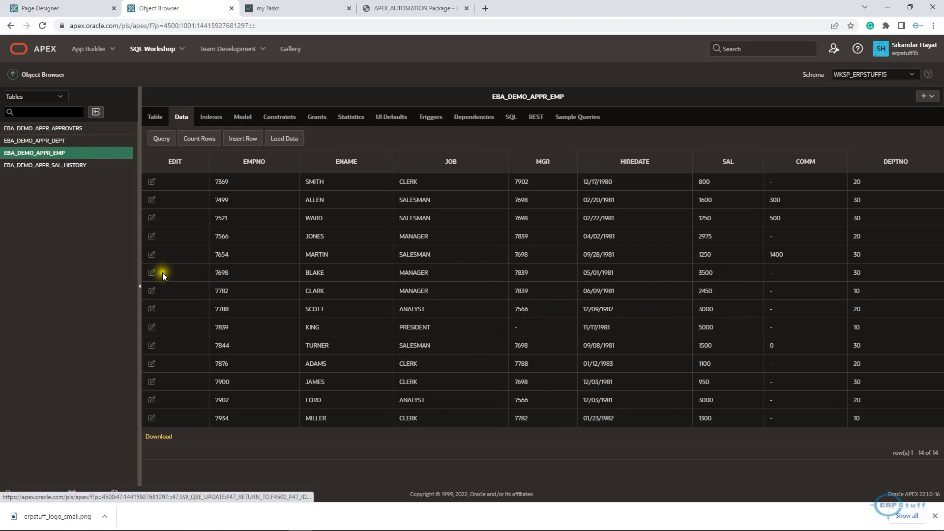
pyautogui.click(45, 166)
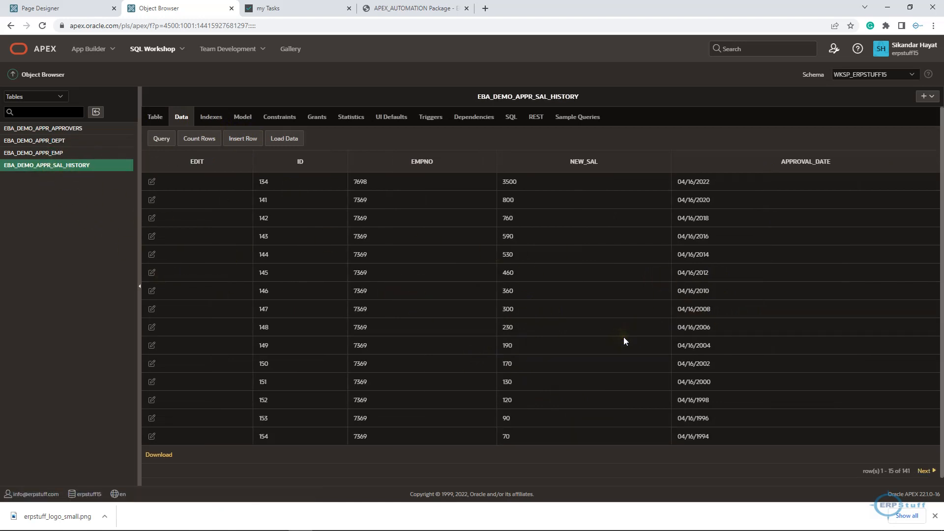
pyautogui.scroll(-2, 624, 338)
pyautogui.scroll(2, 624, 340)
# Step: List the schema's packages and view the specification and body of EBA_DEMO_APPR
pyautogui.click(64, 95)
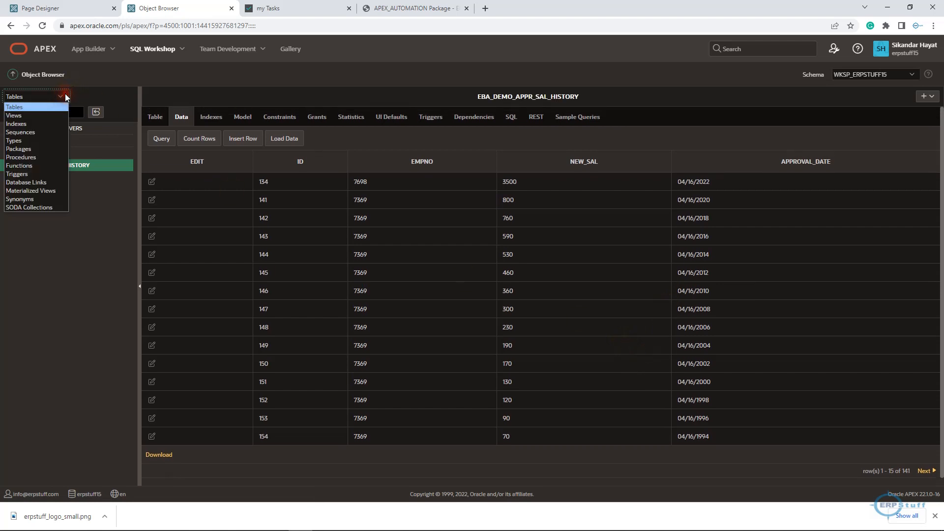
pyautogui.click(22, 148)
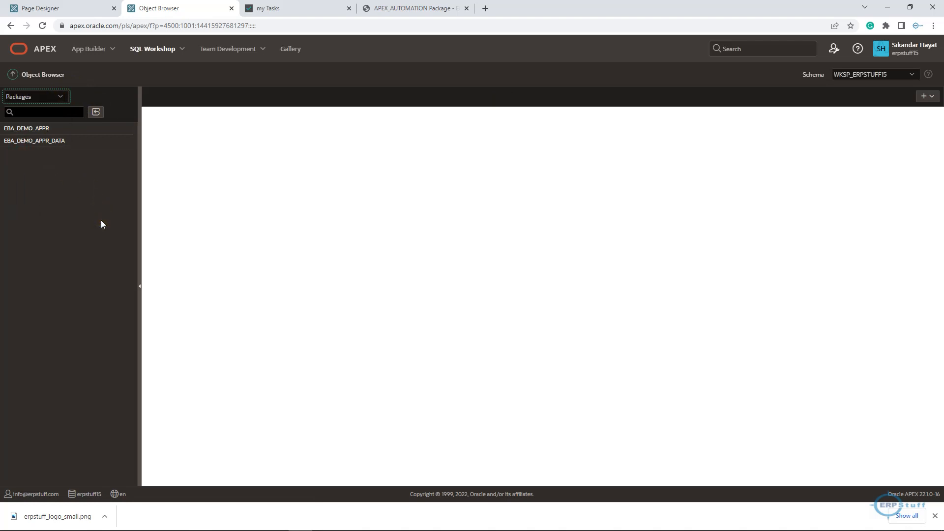
pyautogui.click(50, 130)
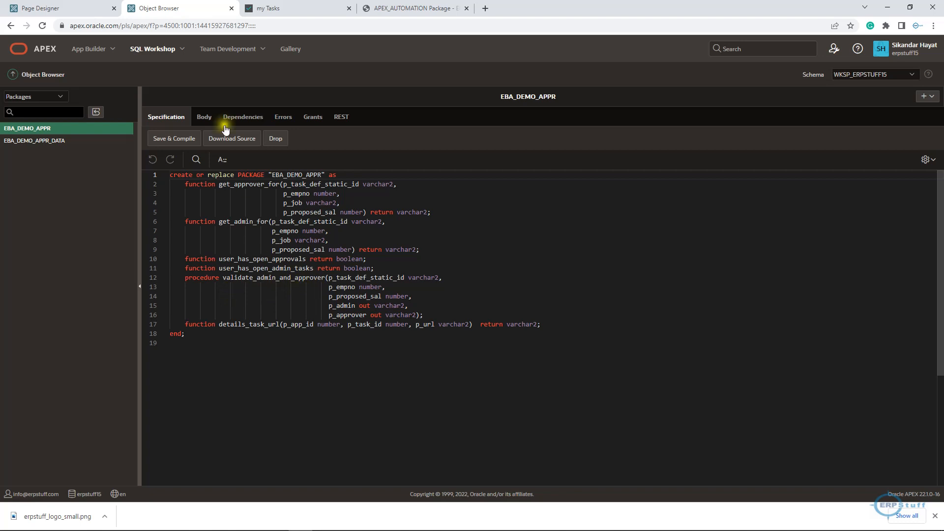
pyautogui.click(205, 116)
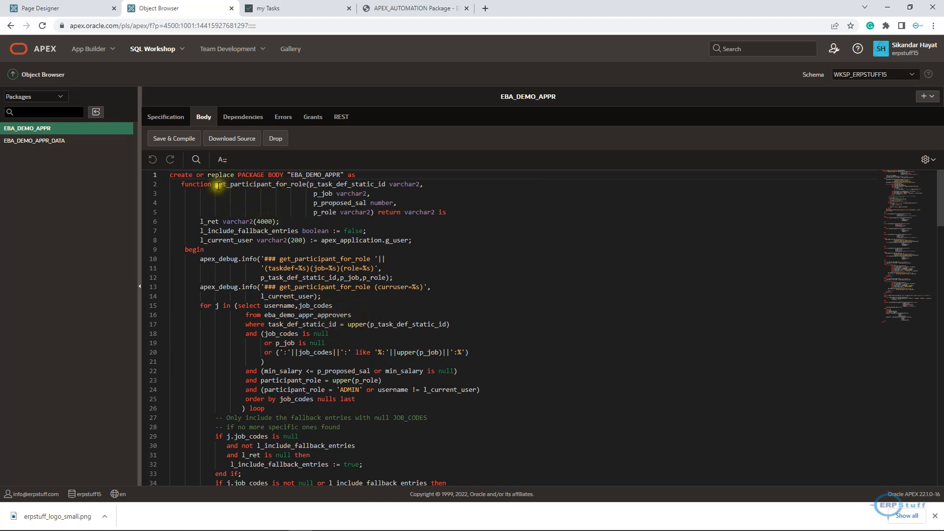
# Step: Examine the get_participant_for_role function, highlighting its task definition parameter and the eba_demo_appr_approvers table in its query
pyautogui.moveTo(315, 184); pyautogui.dragTo(377, 184)
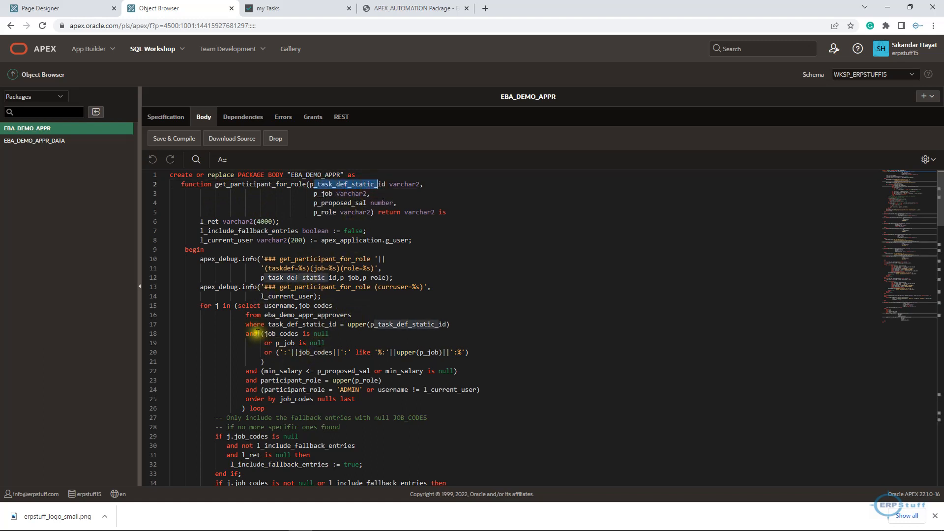
pyautogui.moveTo(256, 314); pyautogui.dragTo(375, 312)
pyautogui.scroll(-2, 436, 393)
pyautogui.scroll(-8, 436, 394)
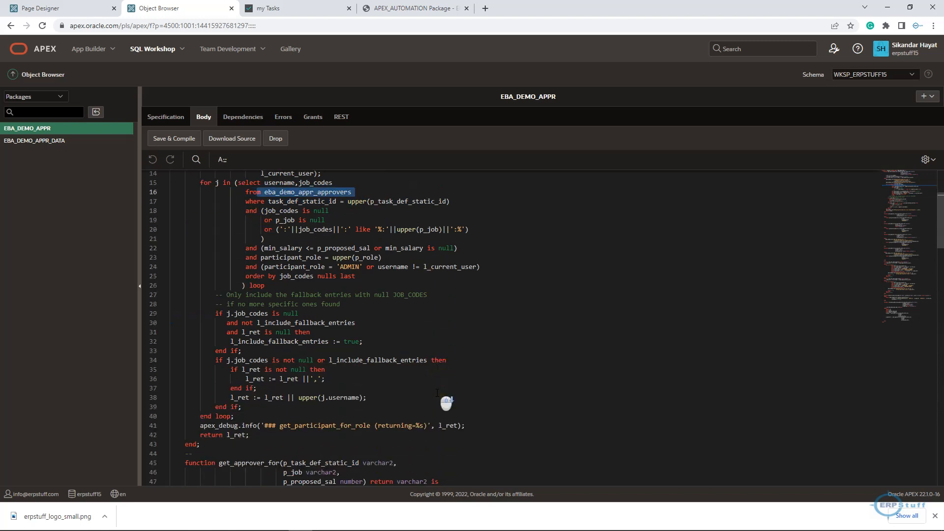
# Step: Read the package body's approver, admin and open-task functions, and highlight the details_task_url parameters and its URL replacement expression
pyautogui.scroll(-3, 438, 392)
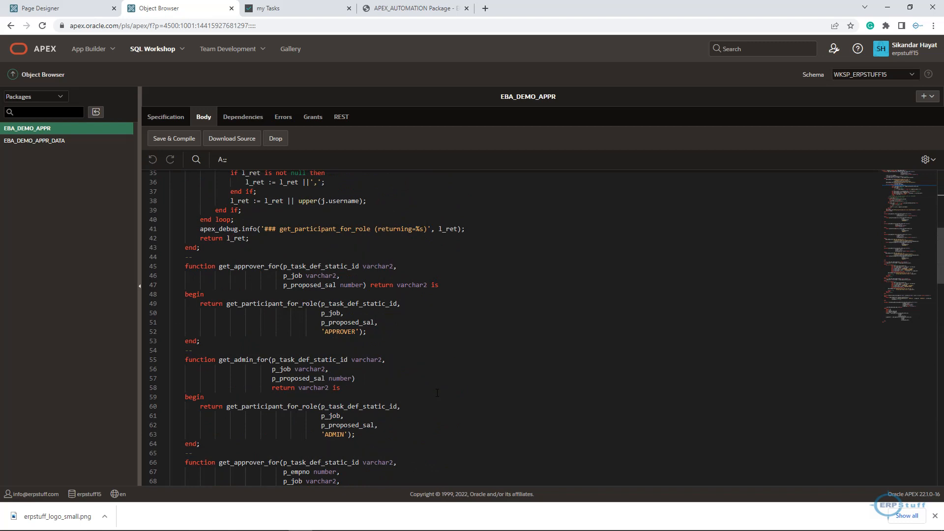
pyautogui.scroll(-3, 437, 393)
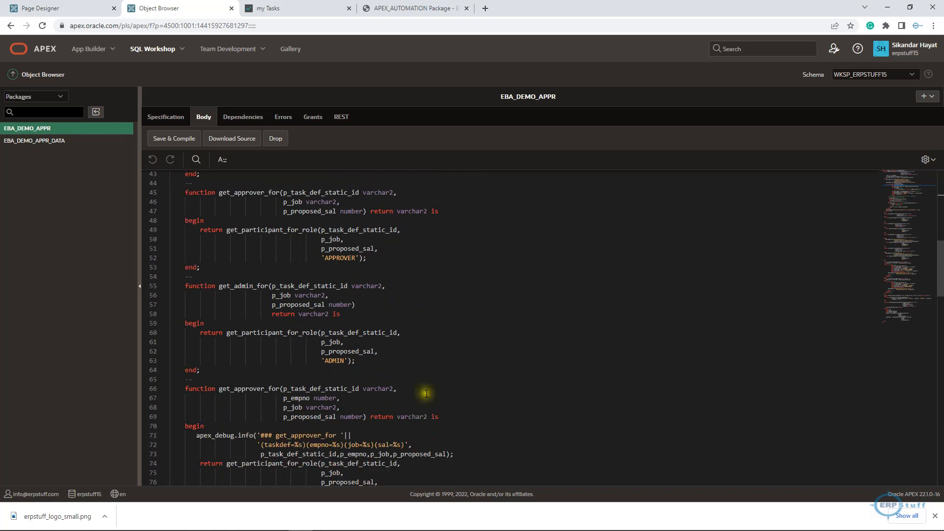
pyautogui.scroll(-2, 437, 396)
pyautogui.scroll(-3, 436, 404)
pyautogui.scroll(-4, 436, 405)
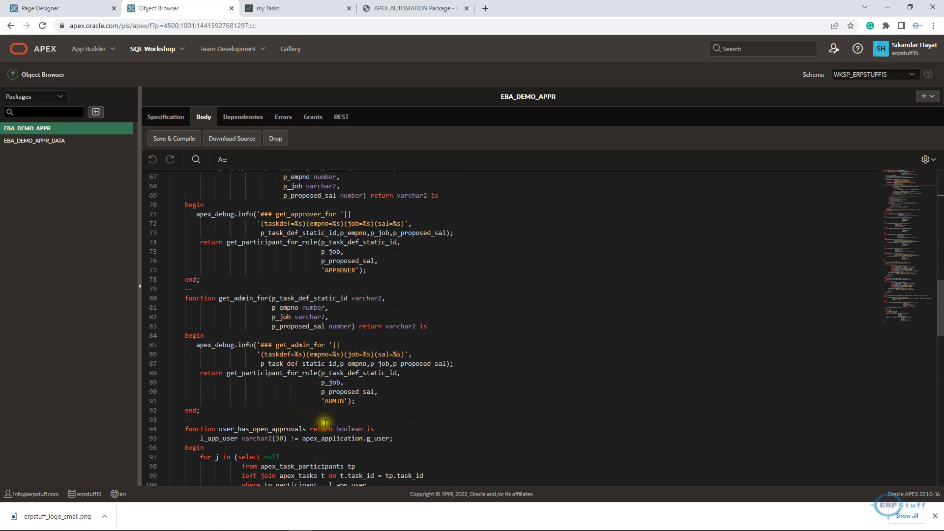
pyautogui.scroll(-4, 322, 418)
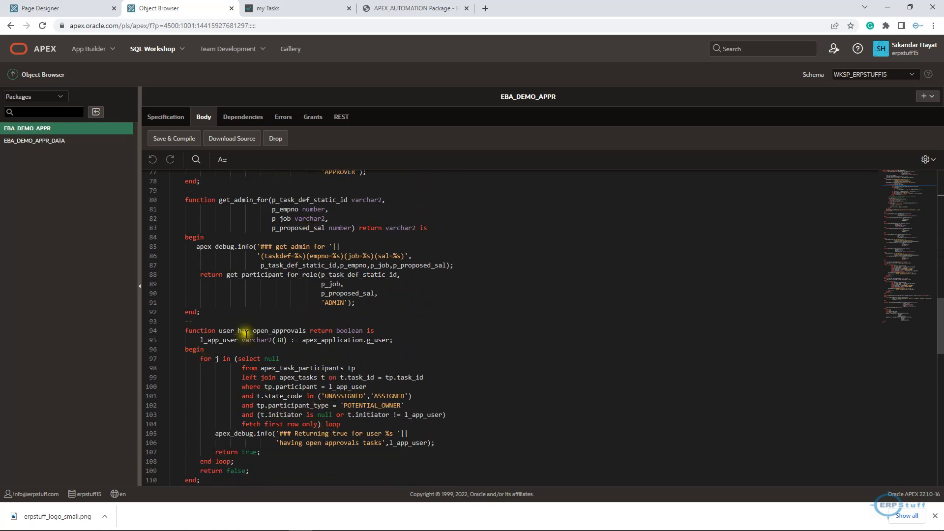
pyautogui.scroll(-6, 344, 379)
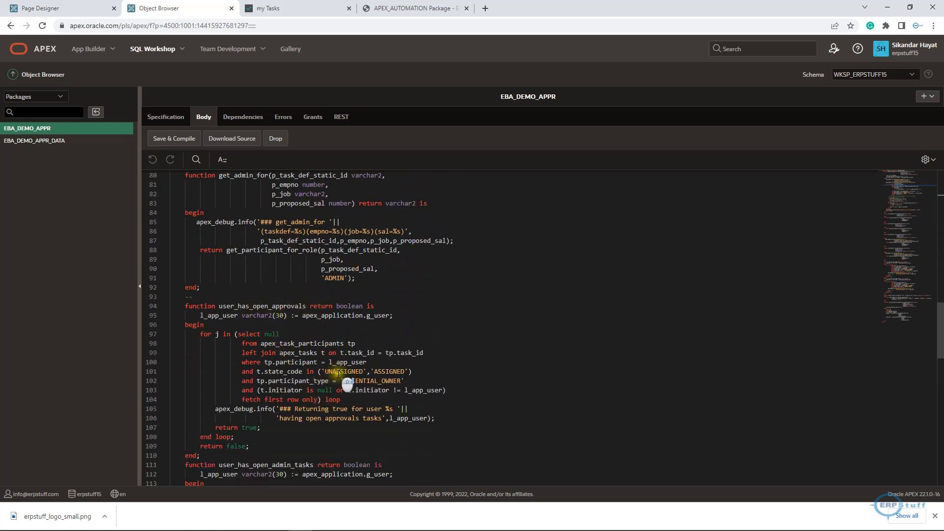
pyautogui.scroll(-6, 338, 375)
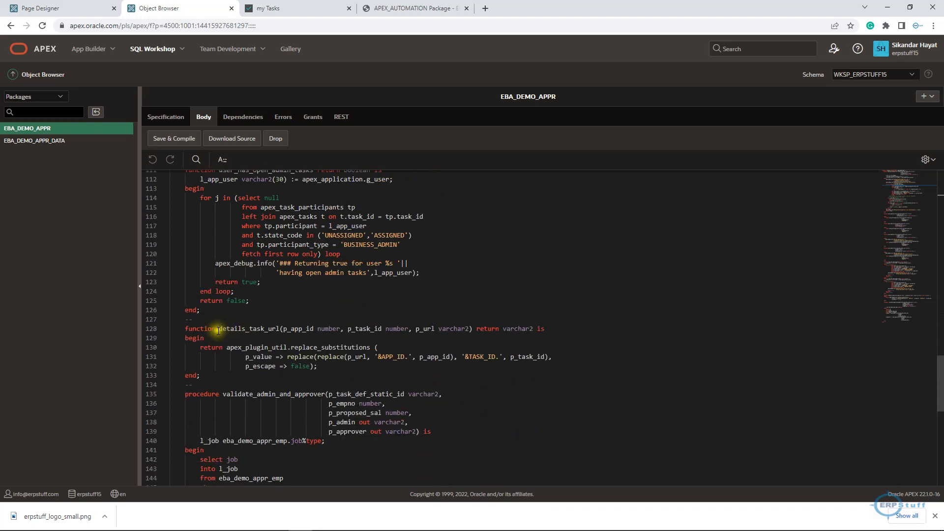
pyautogui.moveTo(215, 328); pyautogui.dragTo(465, 329)
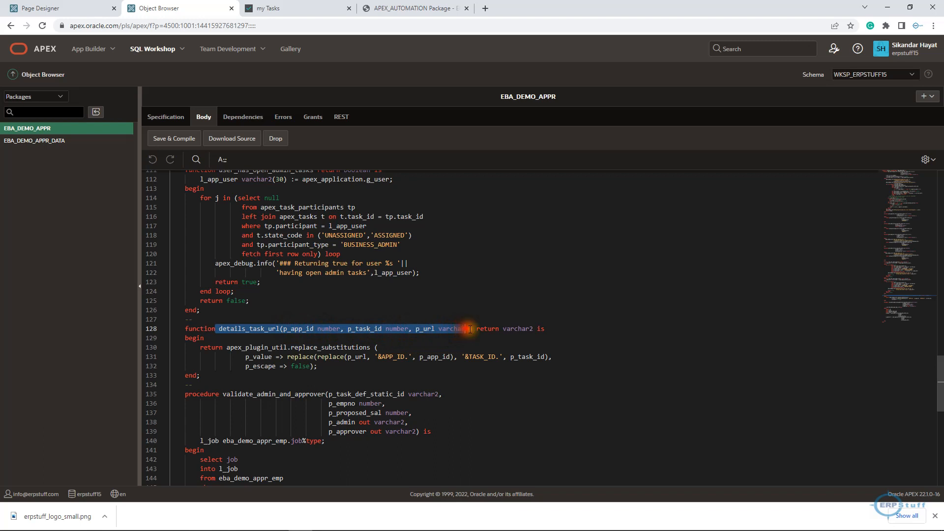
pyautogui.moveTo(312, 357); pyautogui.dragTo(543, 357)
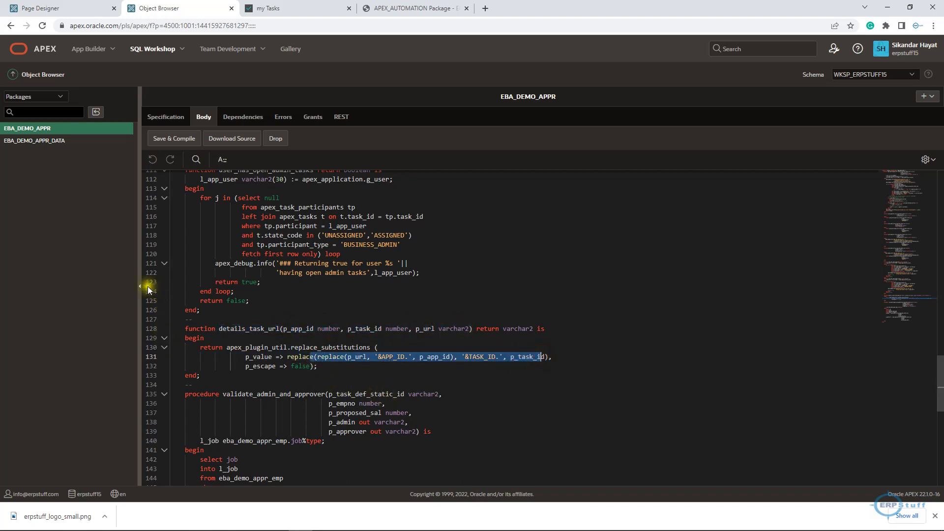
# Step: Read the rest of the EBA_DEMO_APPR package body, and the specification and body of the EBA_DEMO_APPR_DATA package
pyautogui.scroll(-5, 434, 327)
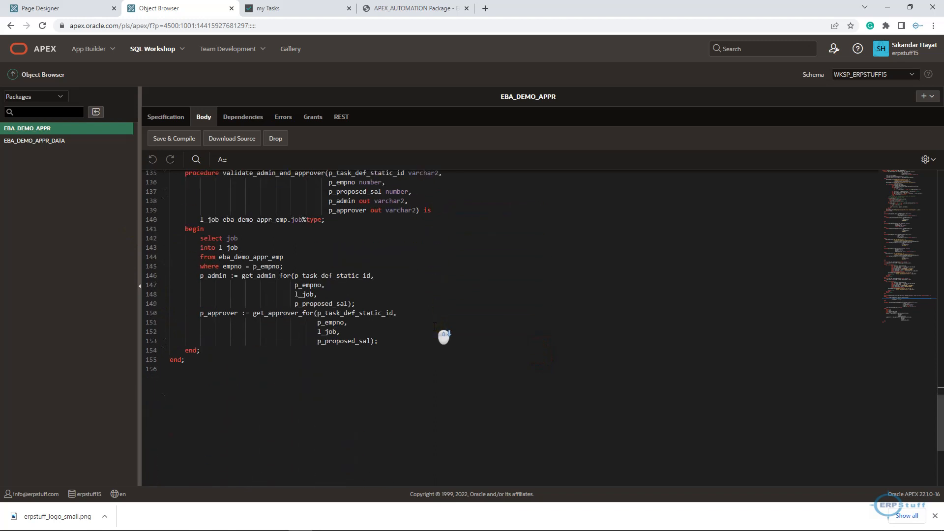
pyautogui.click(55, 142)
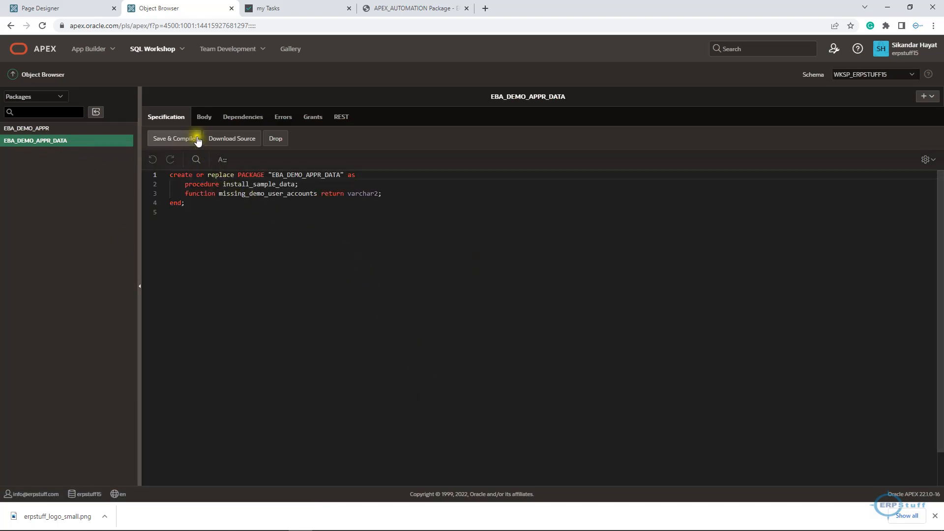
pyautogui.click(204, 118)
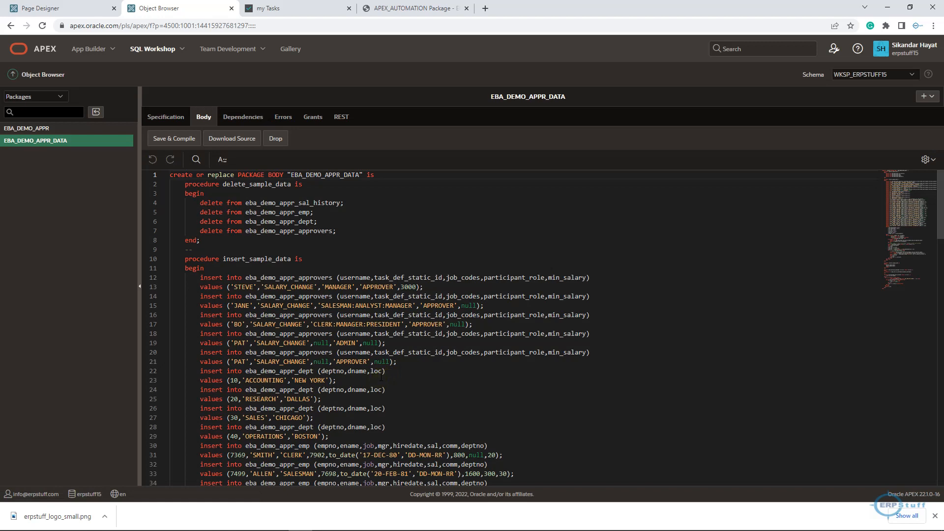
pyautogui.scroll(-3, 334, 369)
pyautogui.scroll(-10, 334, 369)
pyautogui.scroll(-10, 336, 371)
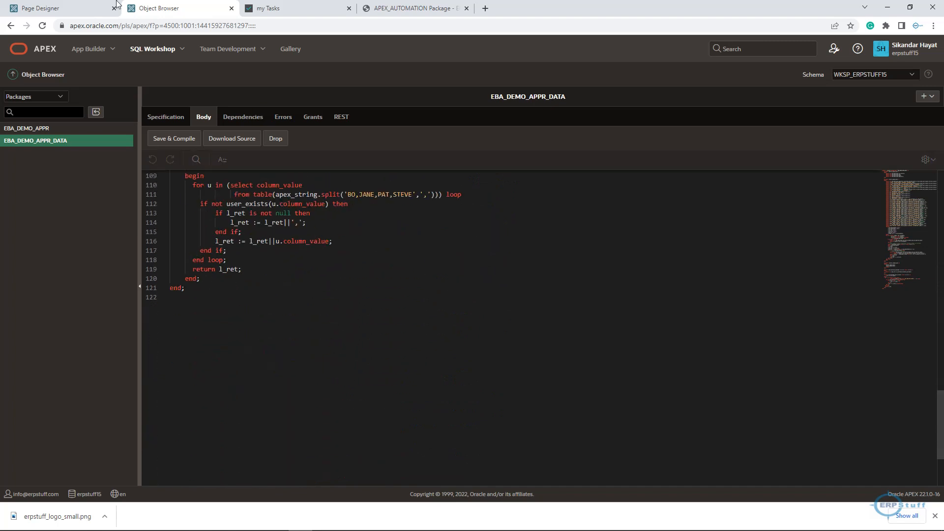
# Step: Reset the sample data in the running Sample Approvals app and check the Employees page
pyautogui.click(297, 10)
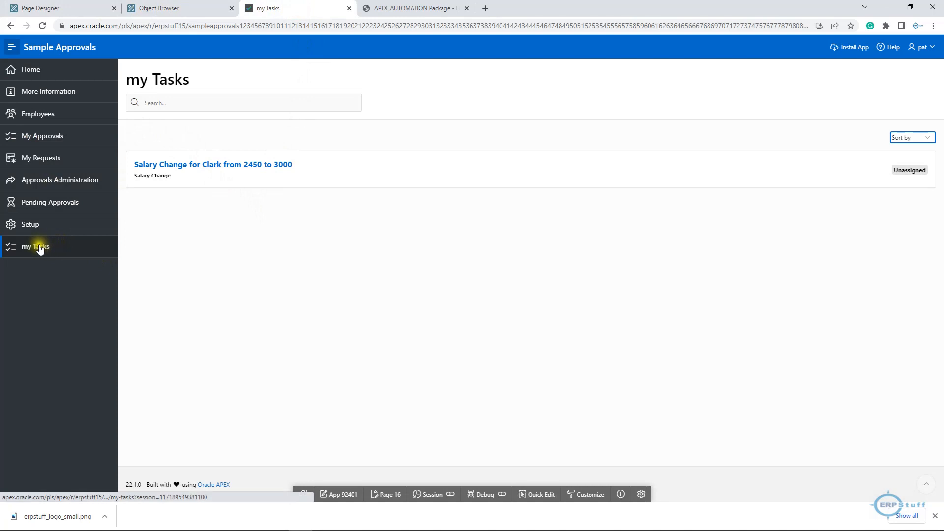
pyautogui.click(35, 227)
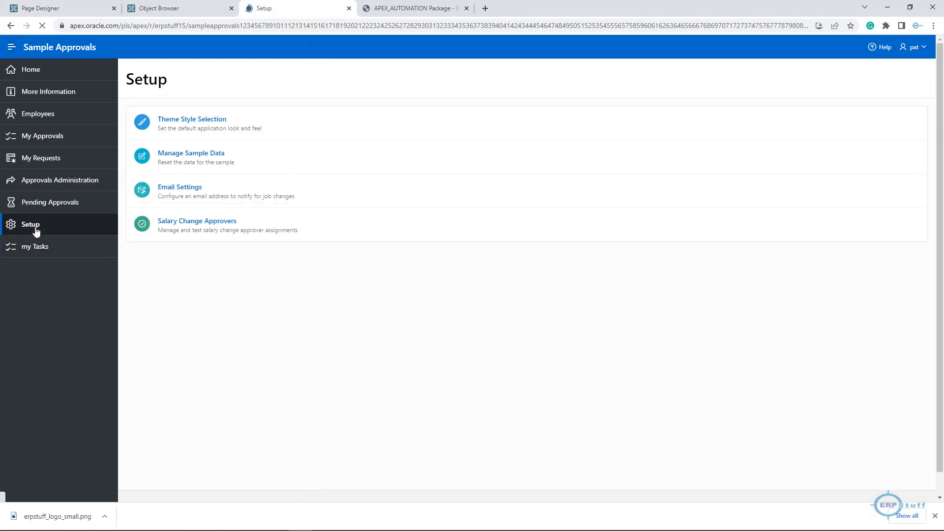
pyautogui.click(210, 155)
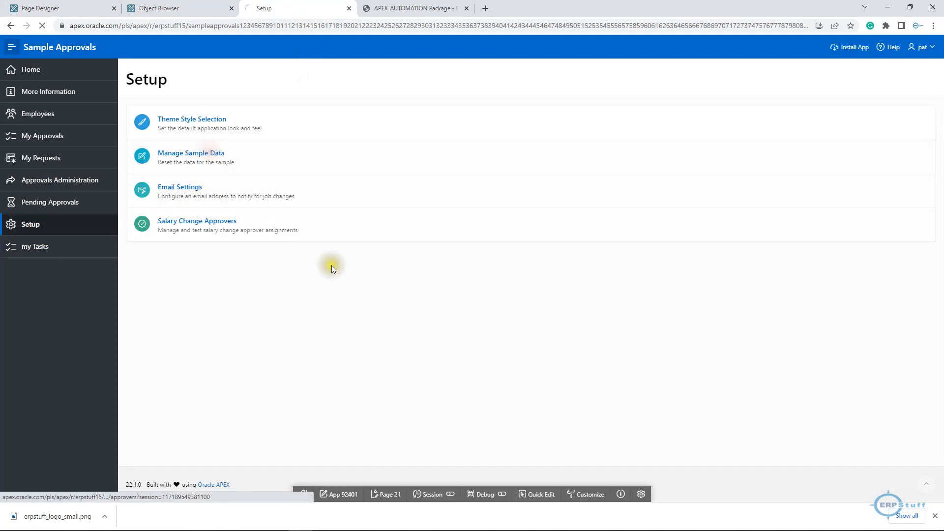
pyautogui.click(154, 155)
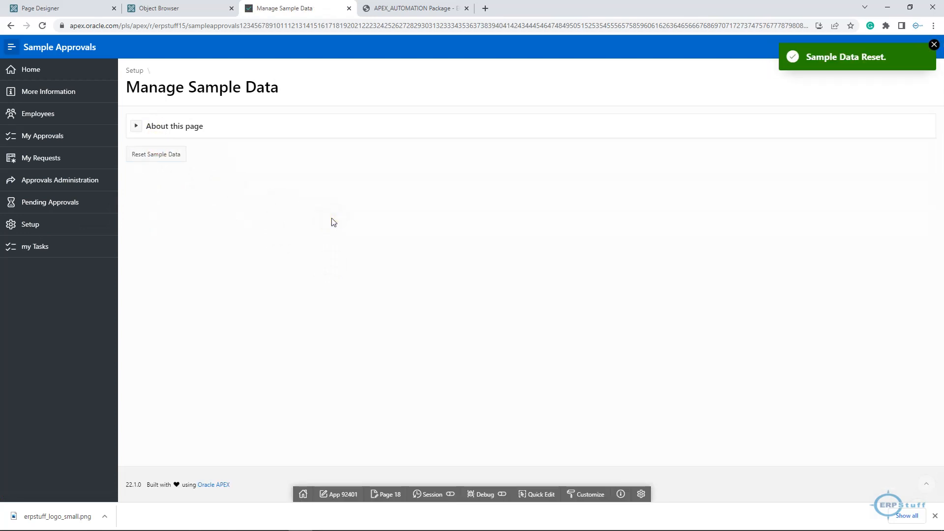
pyautogui.click(58, 117)
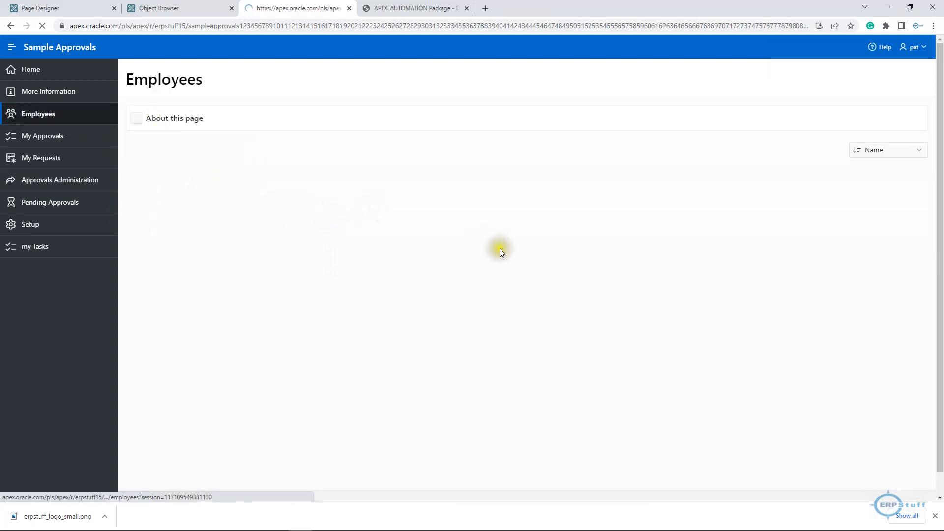
pyautogui.click(565, 235)
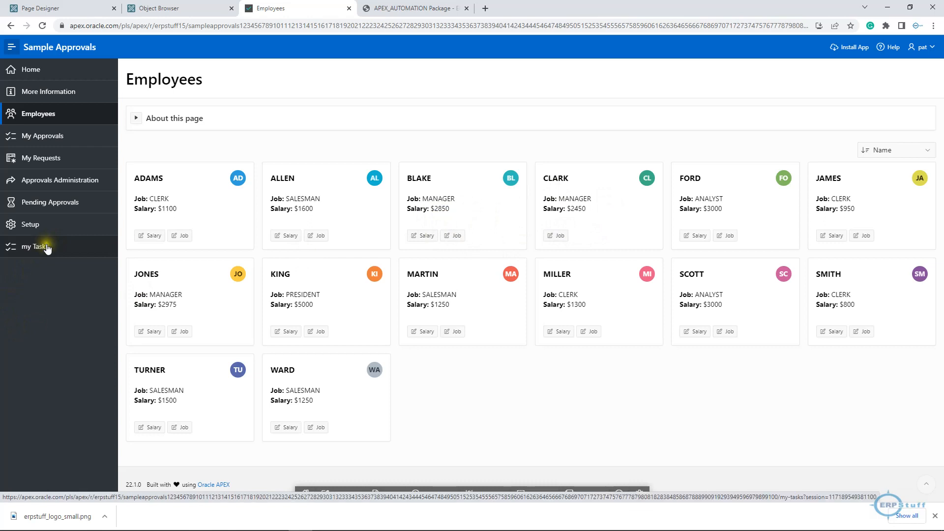
# Step: Start creating an application in the App Builder and browse the Gallery's sample and starter apps
pyautogui.click(74, 9)
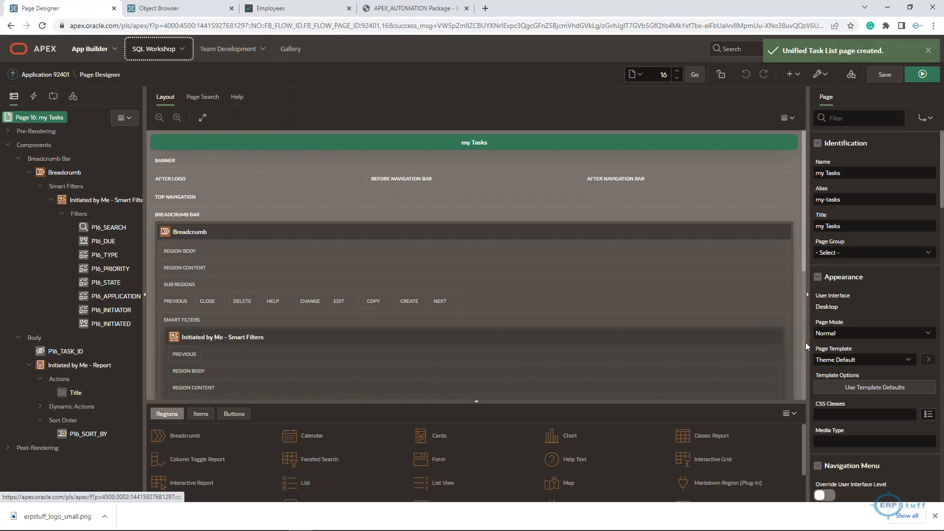
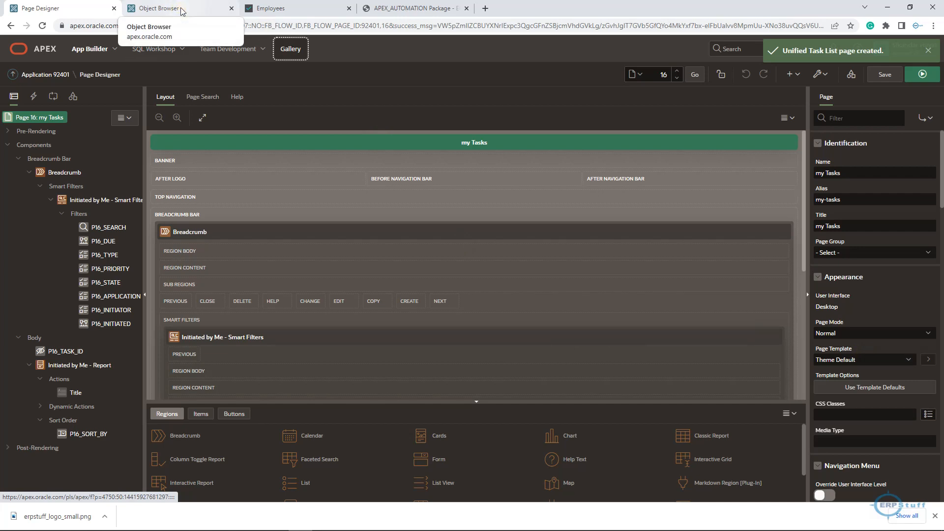
pyautogui.click(84, 53)
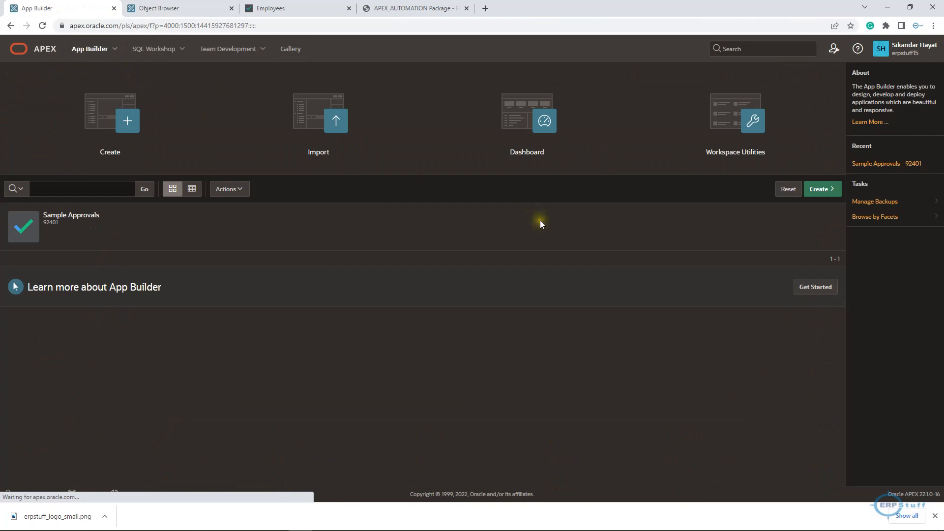
pyautogui.click(112, 130)
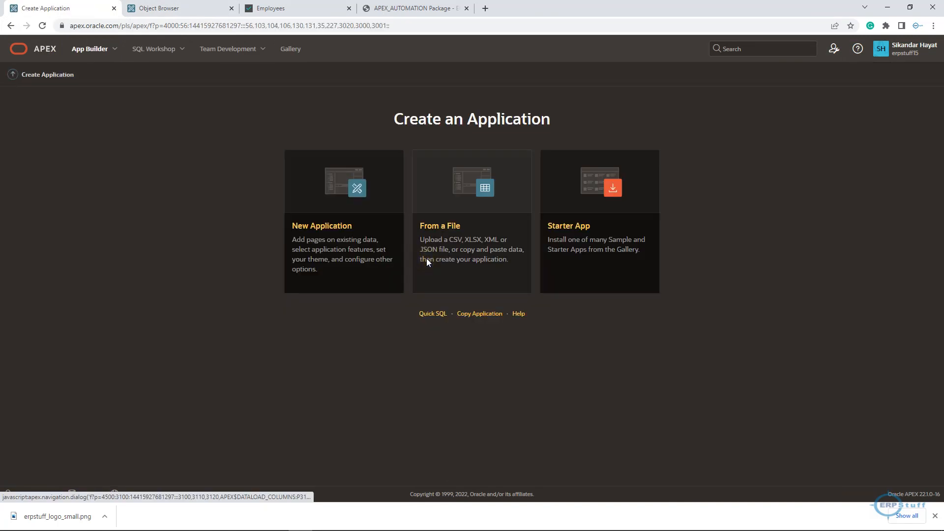
pyautogui.click(601, 253)
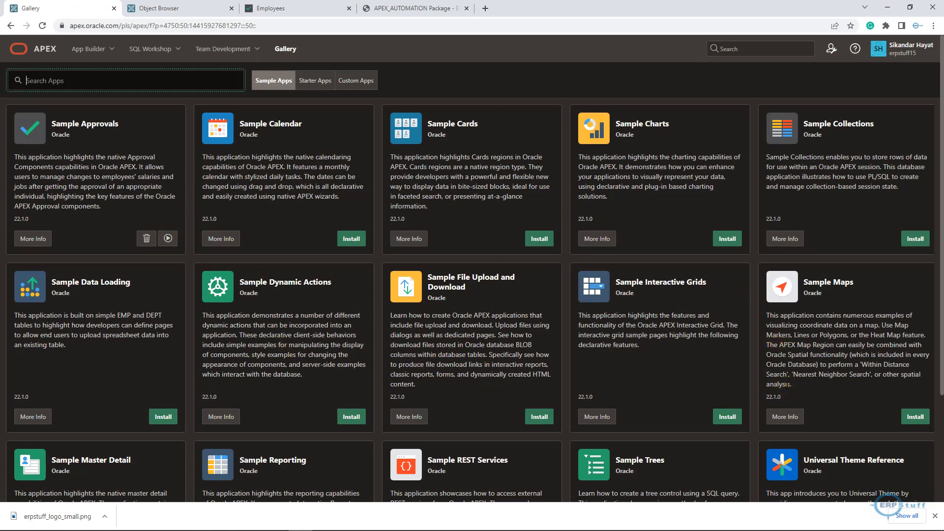
pyautogui.scroll(-3, 789, 385)
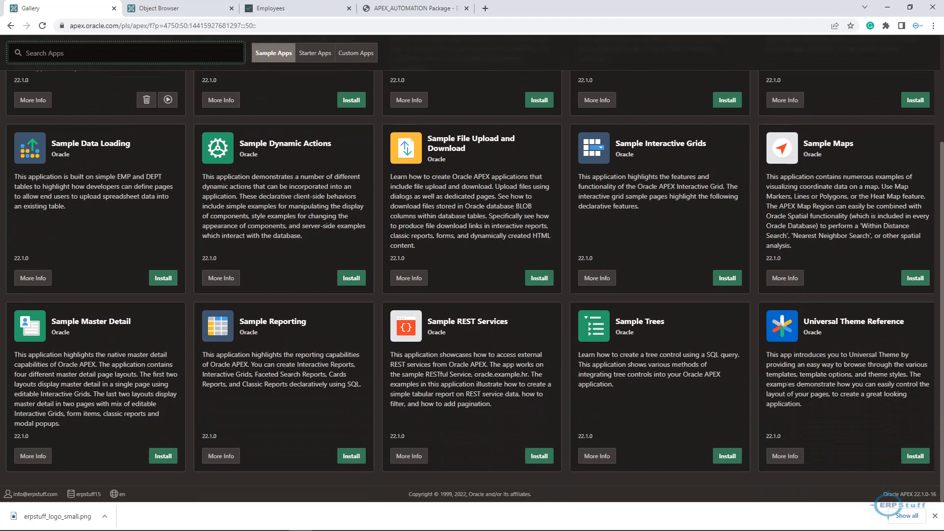
pyautogui.scroll(3, 788, 385)
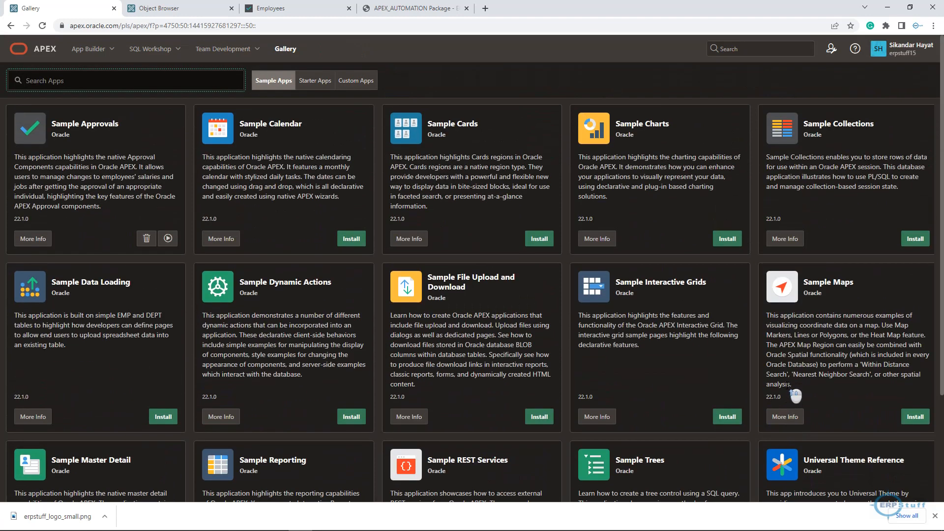
pyautogui.click(320, 81)
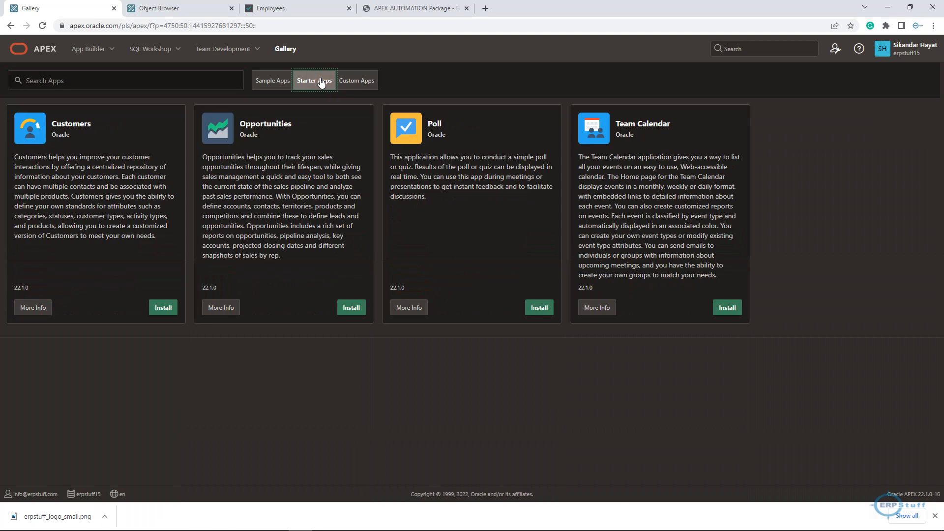
pyautogui.click(268, 90)
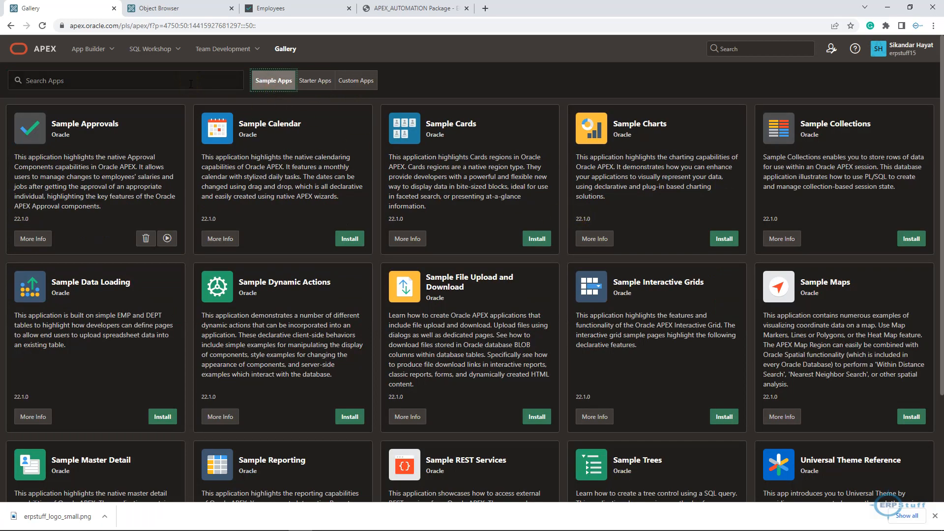
# Step: Return to the App Builder's application list and run the Sample Approvals application
pyautogui.click(88, 49)
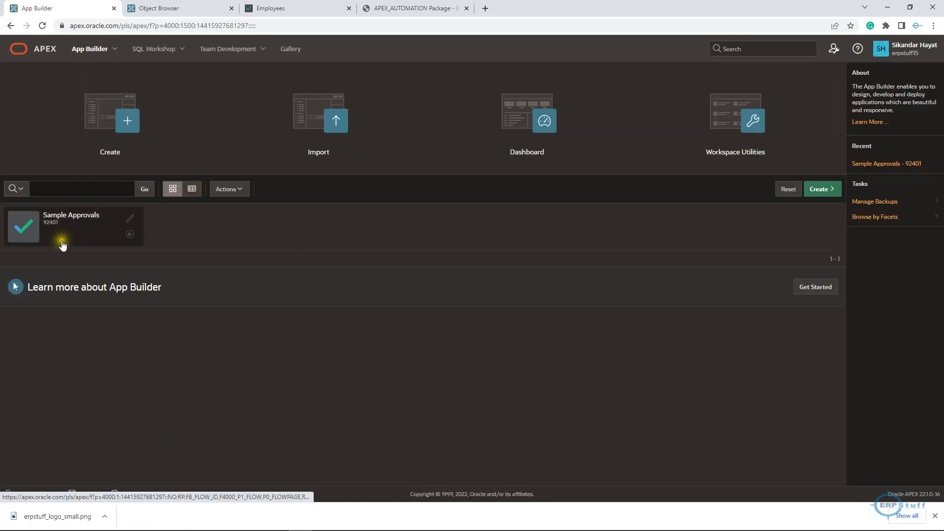
pyautogui.click(130, 236)
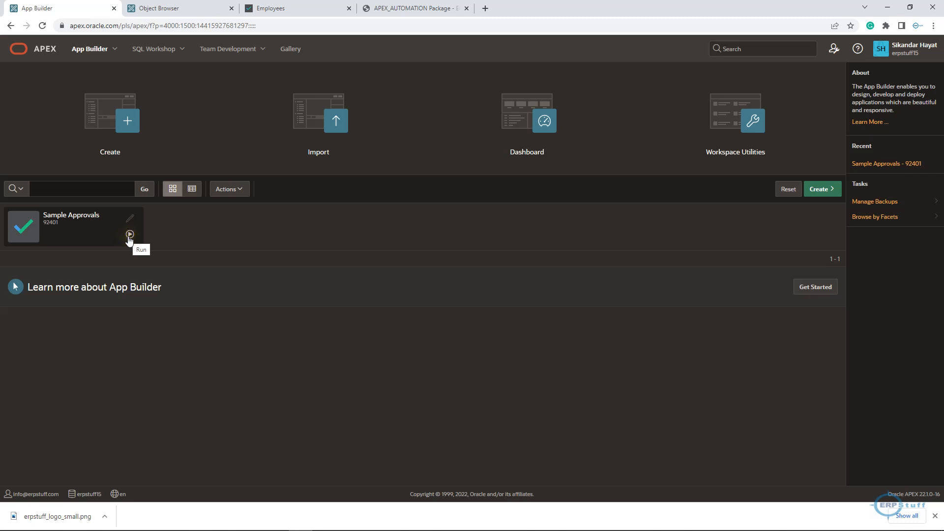